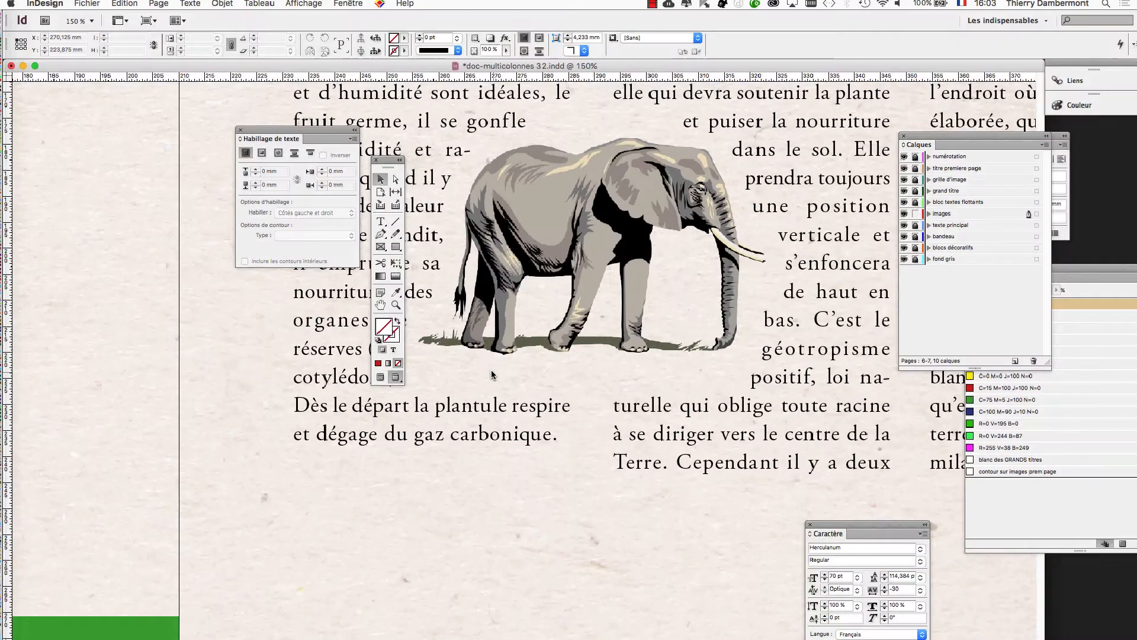
# Switch to Photoshop, where the transparent elephant image is open, and bring the elephant's feet into close view.
pyautogui.press('super+Tab')
pyautogui.click(401, 334)
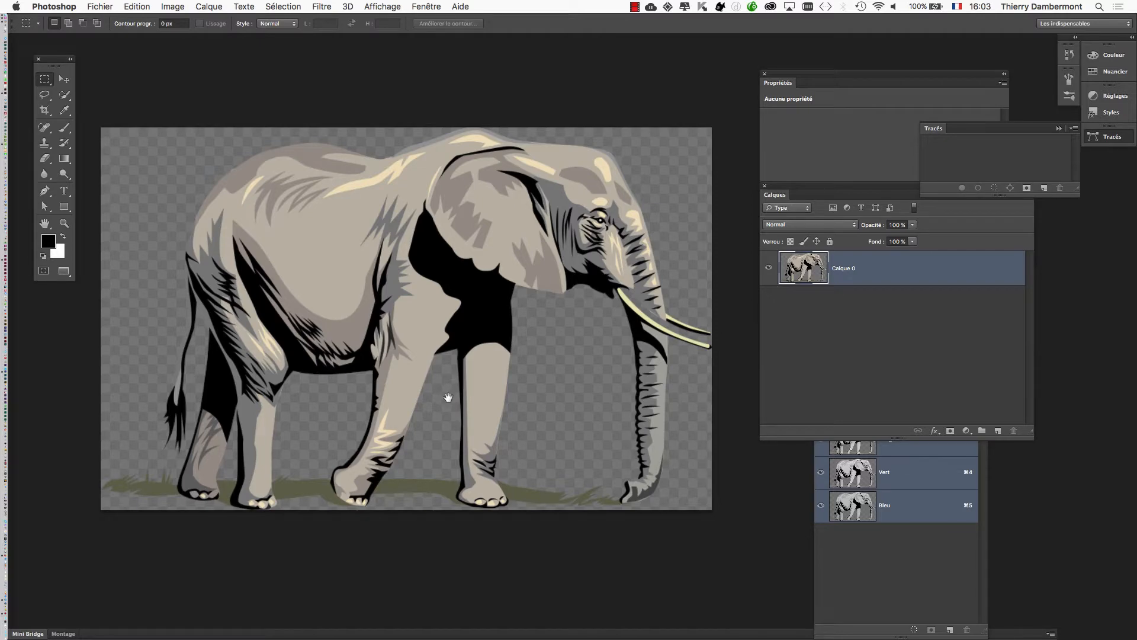
pyautogui.moveTo(449, 397); pyautogui.dragTo(498, 254)
pyautogui.press('super+plus')
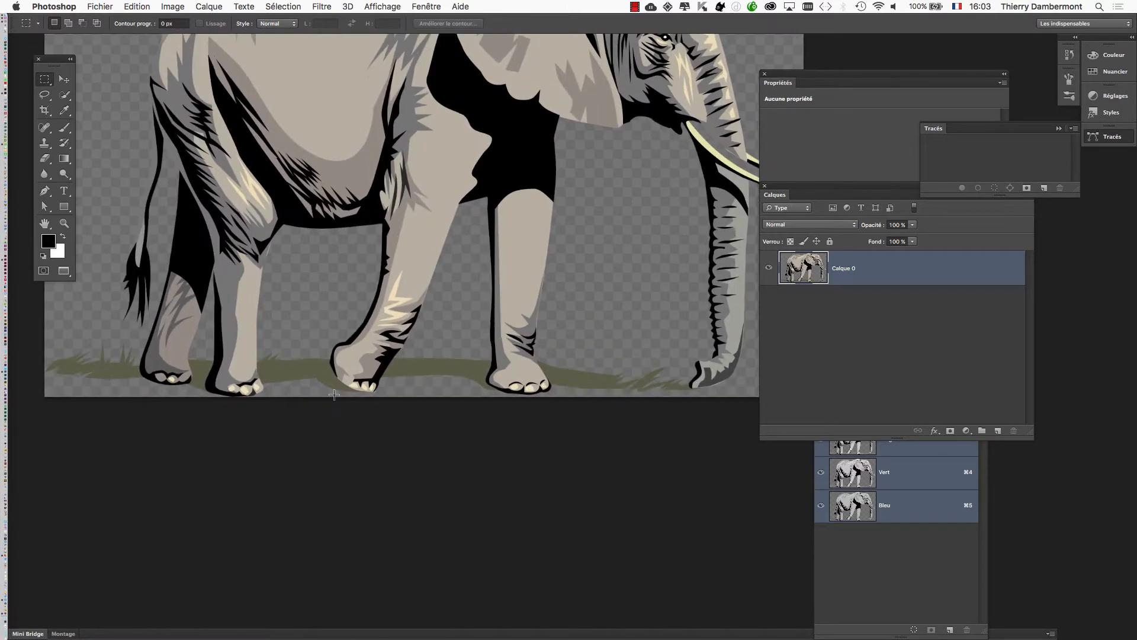
pyautogui.scroll(2, 334, 395)
pyautogui.moveTo(360, 355); pyautogui.dragTo(457, 296)
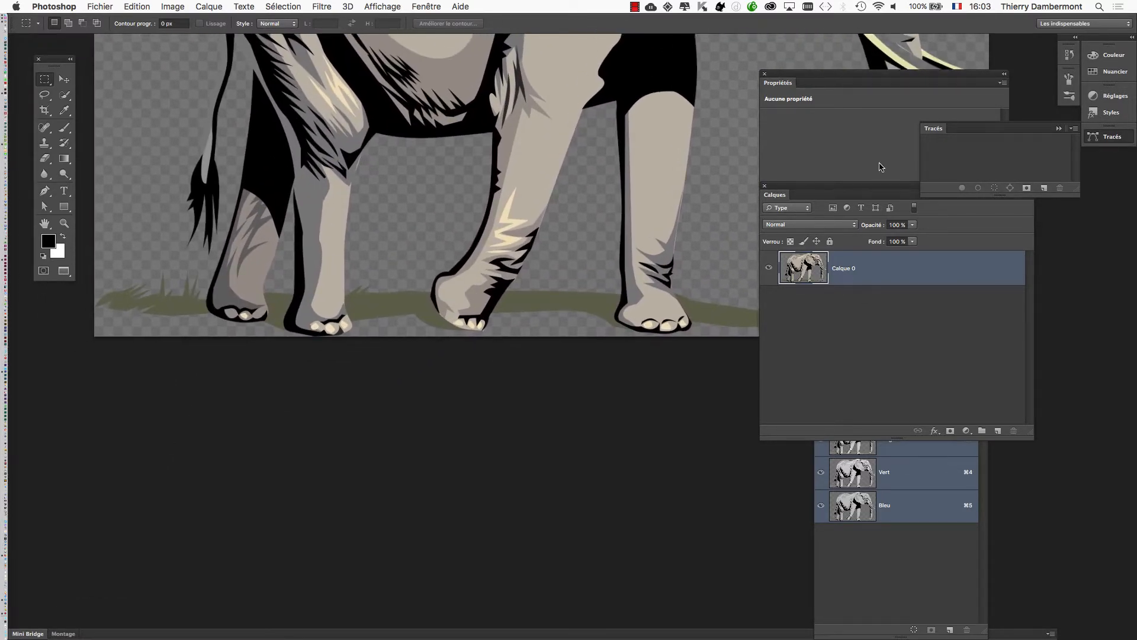
# Close the Properties, Paths and Channels panels and reposition the Layers panel to free up the canvas.
pyautogui.moveTo(781, 197); pyautogui.dragTo(604, 217)
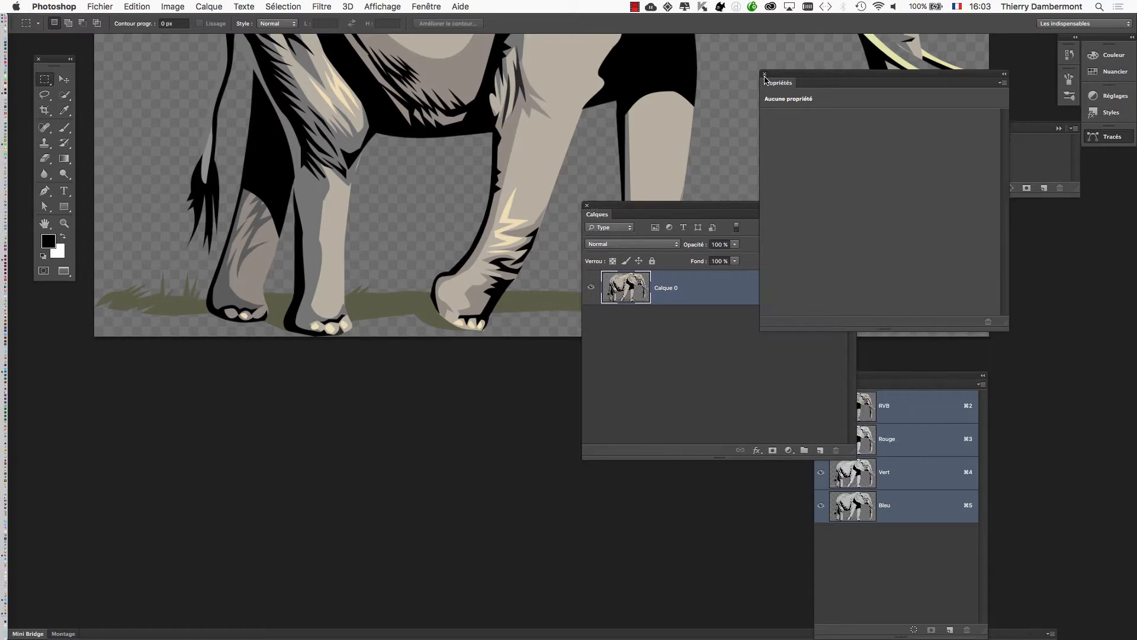
pyautogui.click(929, 131)
pyautogui.click(1058, 129)
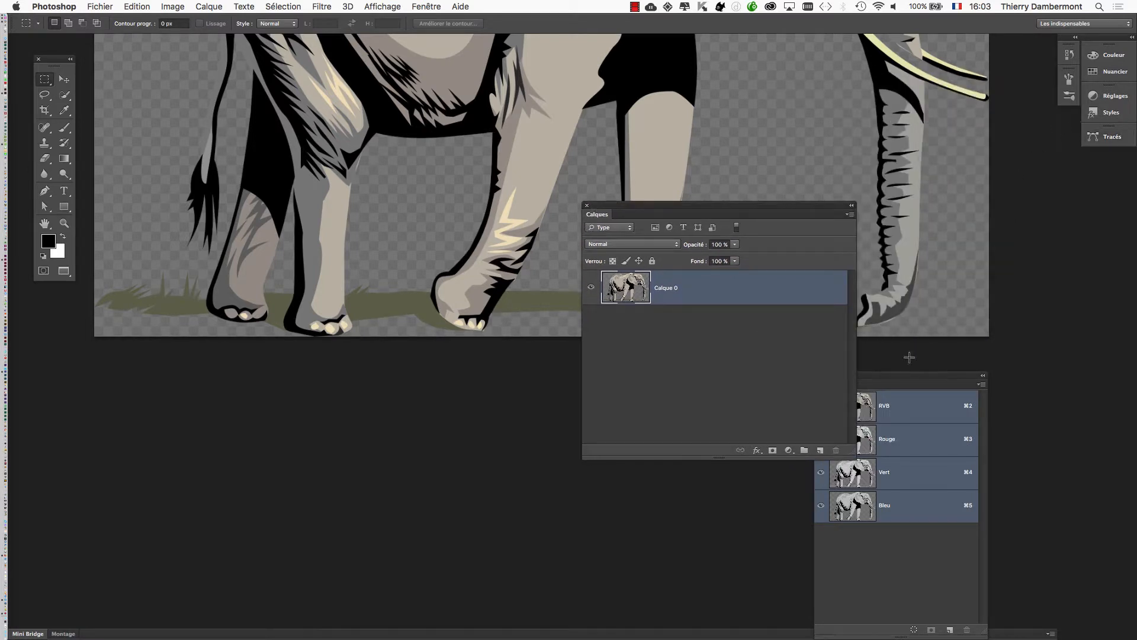
pyautogui.moveTo(900, 380); pyautogui.dragTo(1030, 365)
pyautogui.click(949, 361)
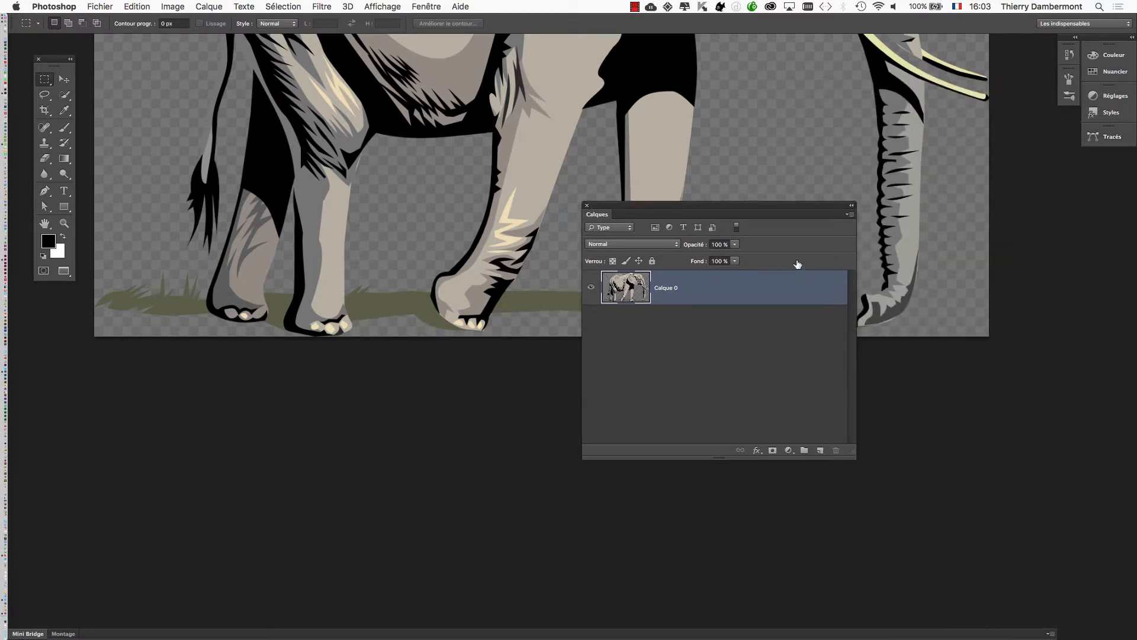
pyautogui.moveTo(740, 206); pyautogui.dragTo(887, 132)
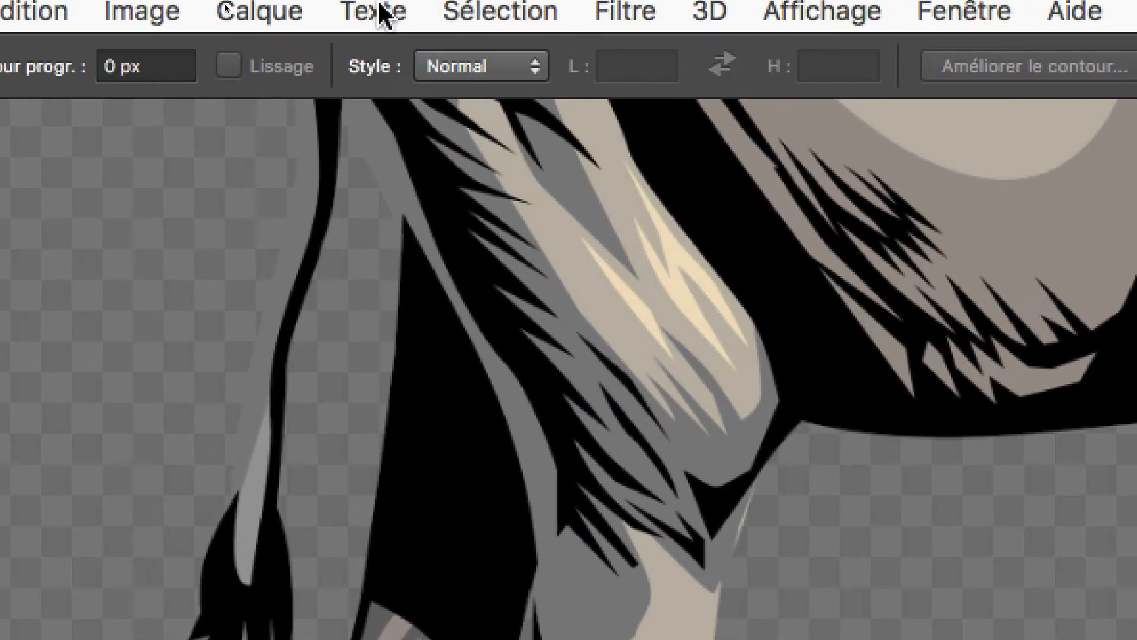
# Flatten the elephant image into a background layer and try adding a layer mask to it.
pyautogui.click(148, 13)
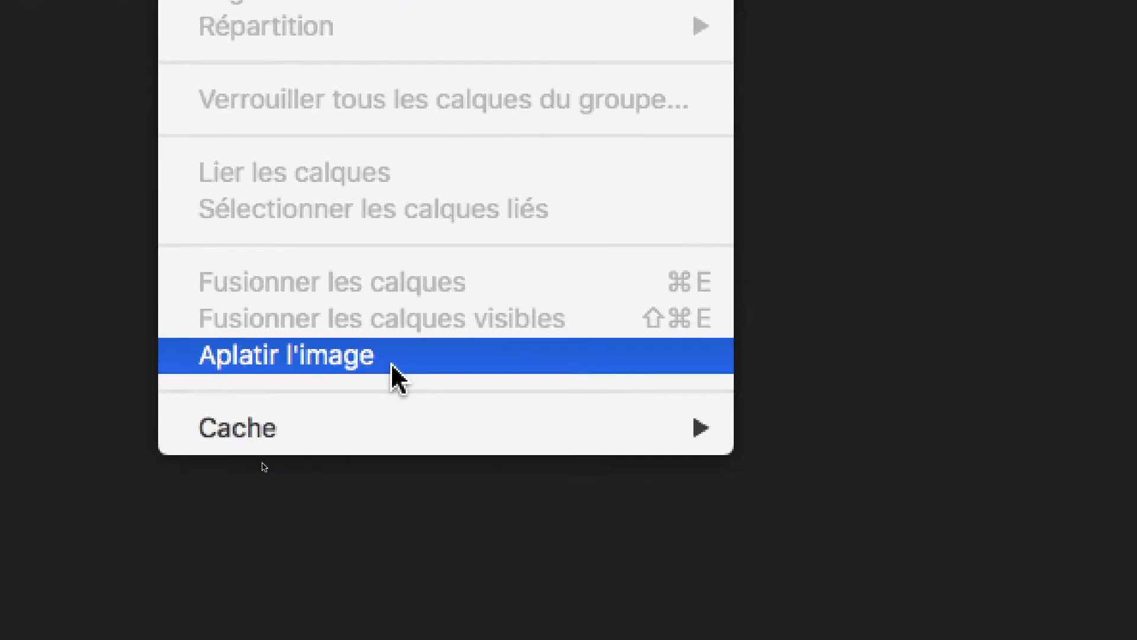
pyautogui.click(391, 359)
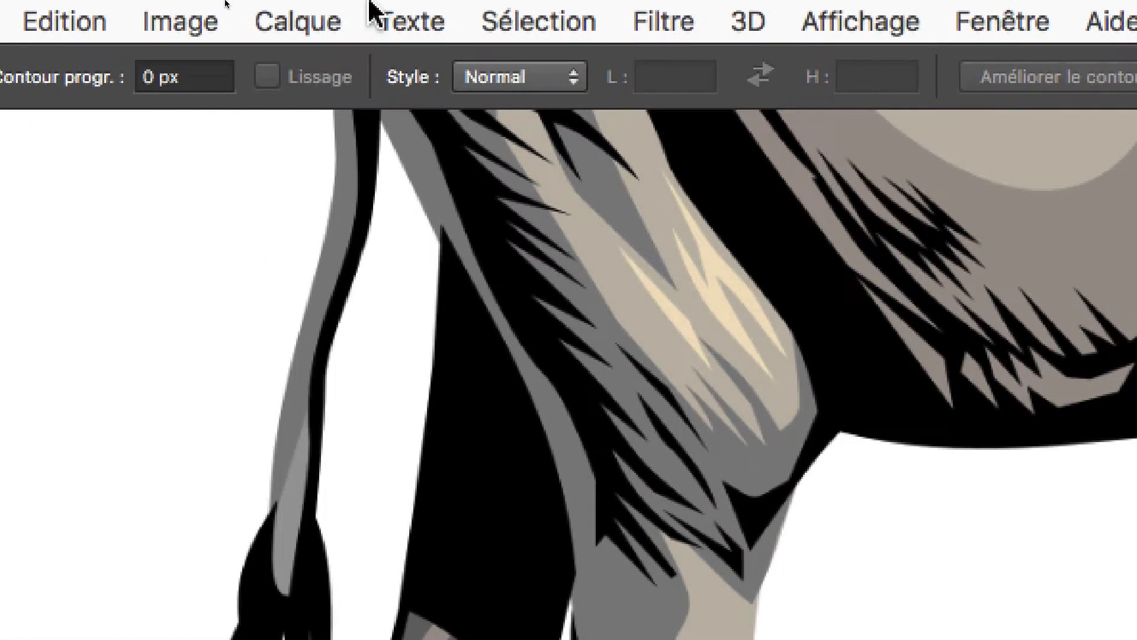
pyautogui.click(94, 18)
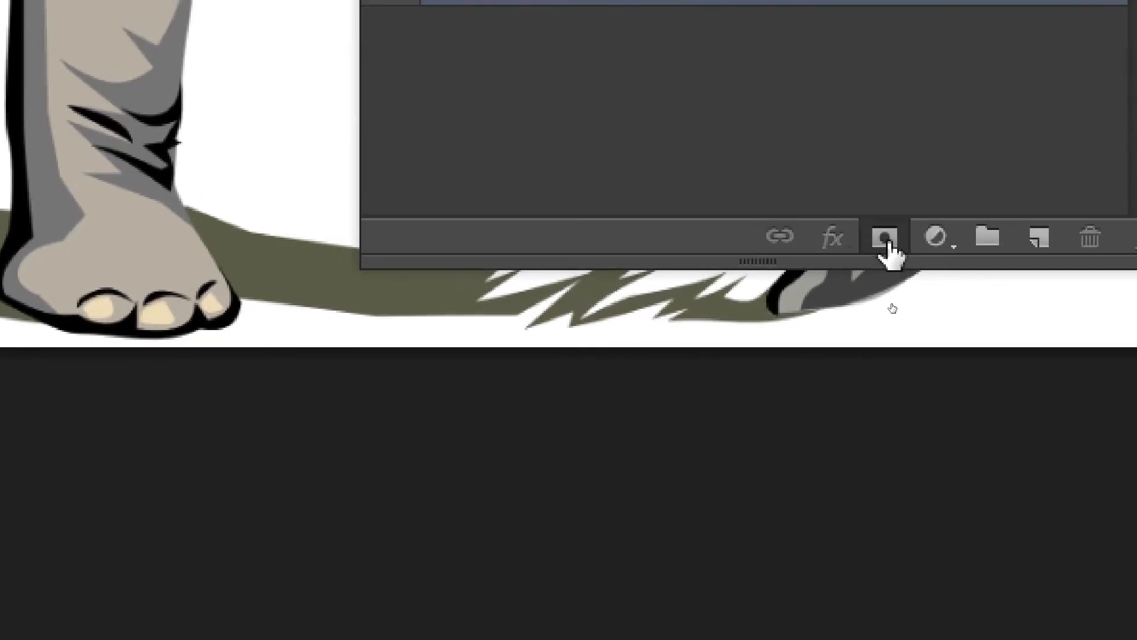
pyautogui.click(886, 240)
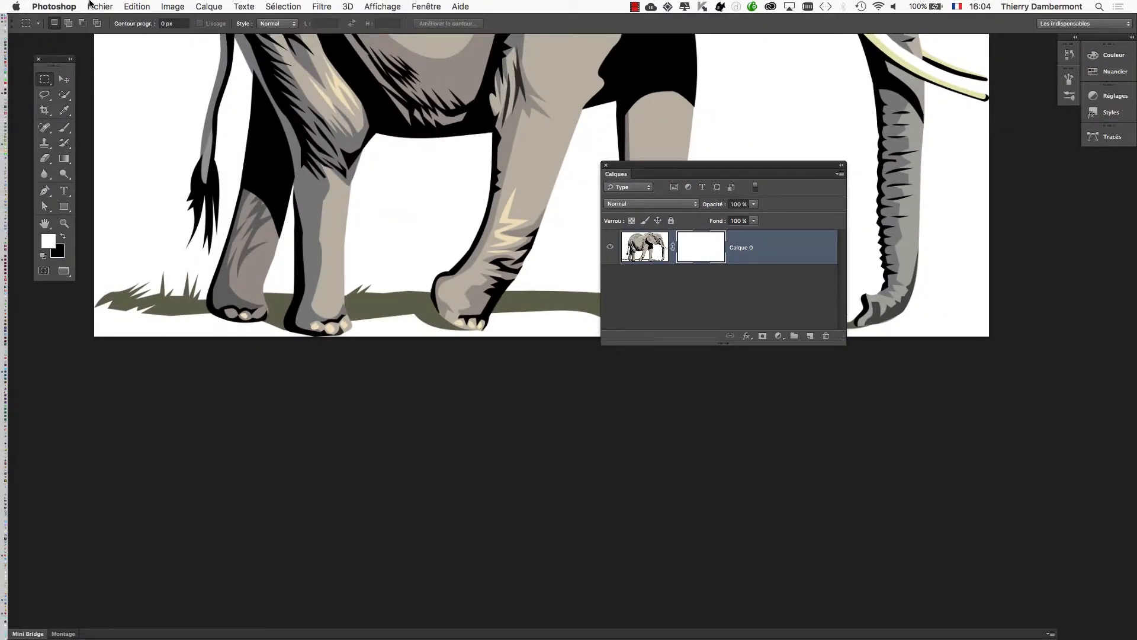
# Revert the elephant image to its last saved version.
pyautogui.click(93, 5)
pyautogui.click(164, 178)
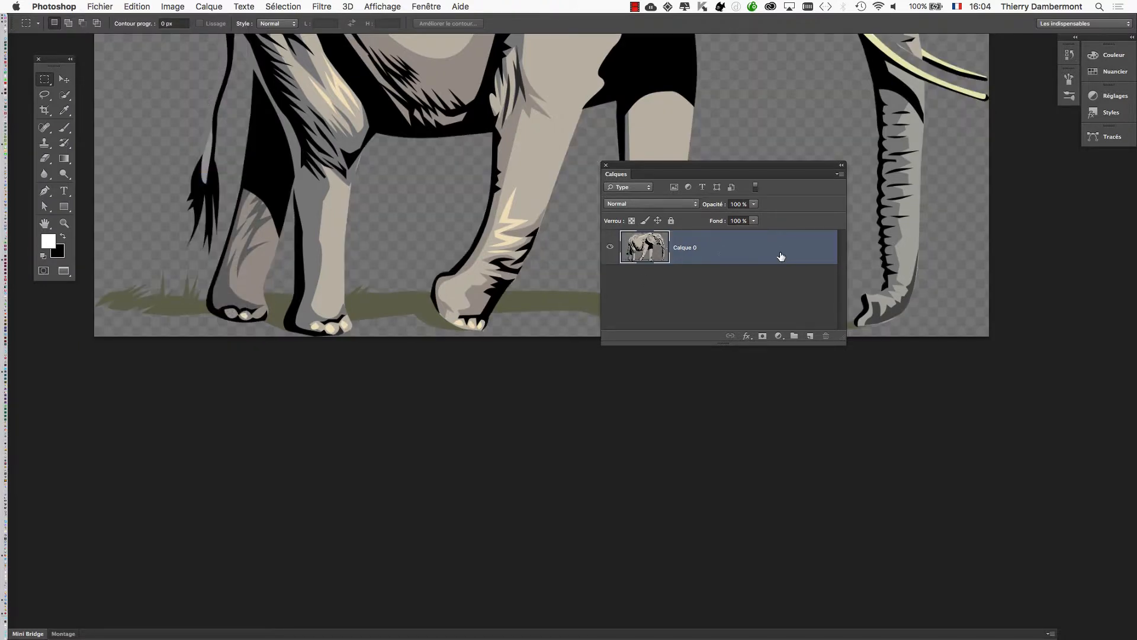
# Add a layer mask to the Calque 0 layer and ready the Brush tool with black as the foreground colour.
pyautogui.moveTo(696, 171); pyautogui.dragTo(851, 190)
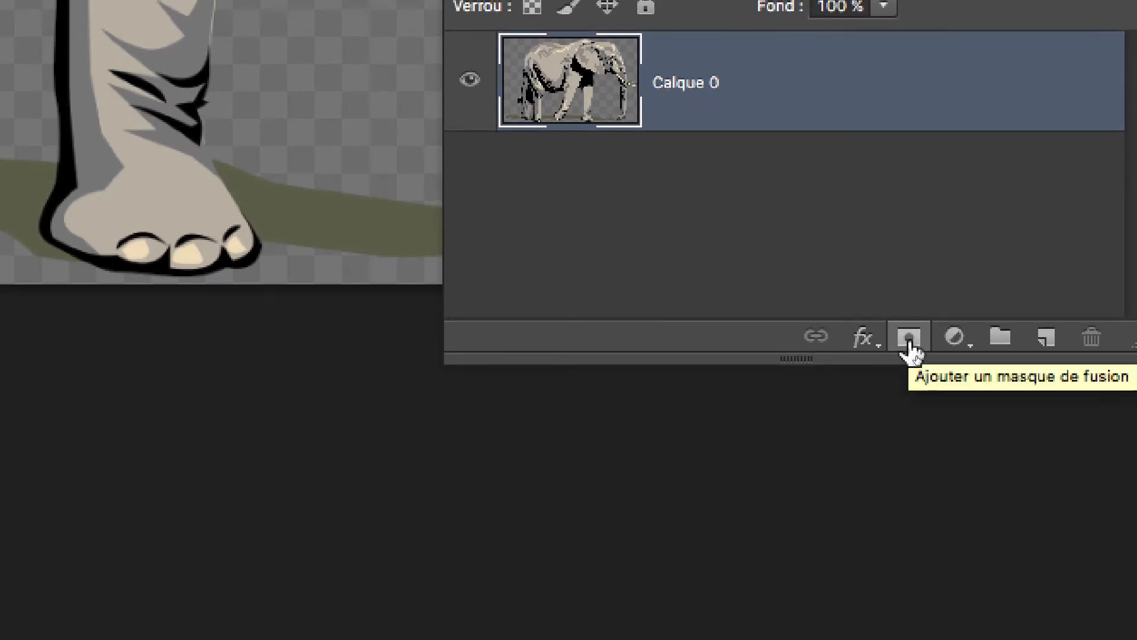
pyautogui.click(909, 338)
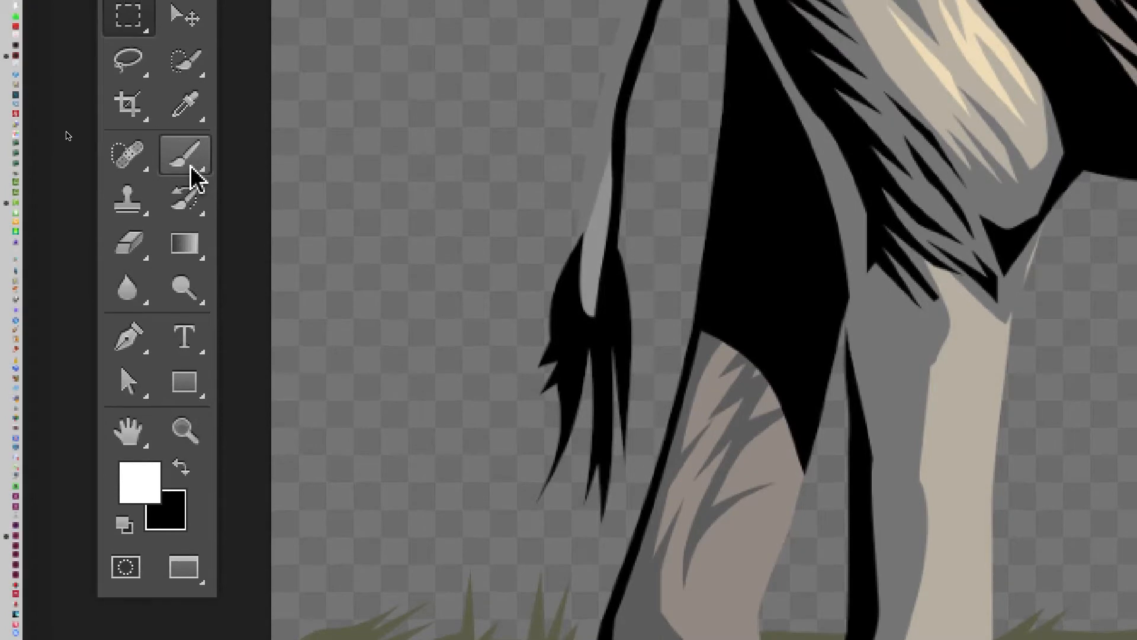
pyautogui.click(190, 204)
pyautogui.click(281, 152)
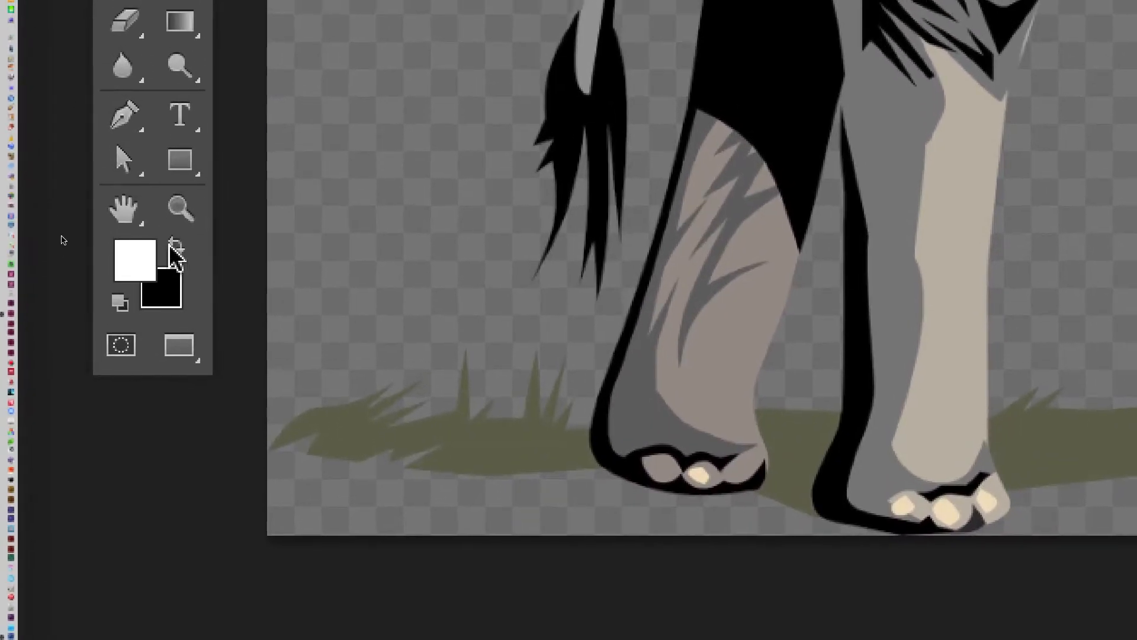
pyautogui.press('x')
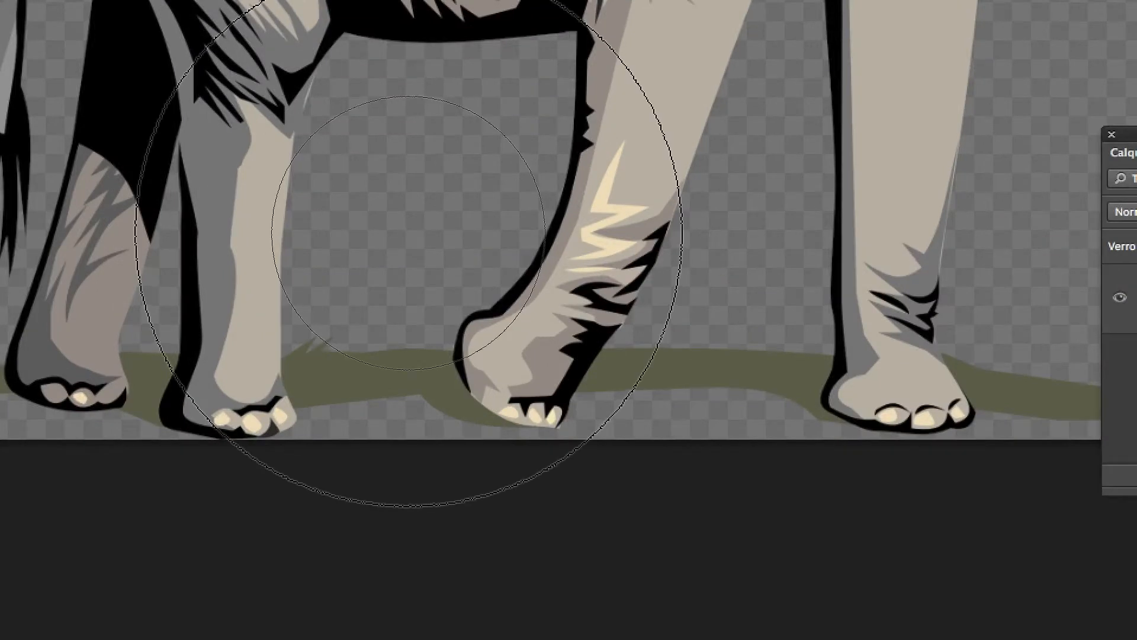
# Shrink the brush and paint black on the layer mask to hide the grass behind the elephant's rearmost foot.
pyautogui.moveTo(408, 232)
pyautogui.mouseDown()
pyautogui.moveTo(265, 244)
pyautogui.moveTo(297, 249)
pyautogui.moveTo(263, 267)
pyautogui.moveTo(315, 326)
pyautogui.moveTo(333, 379)
pyautogui.mouseUp()
pyautogui.moveTo(532, 230); pyautogui.dragTo(532, 298)
pyautogui.moveTo(378, 270); pyautogui.dragTo(376, 298)
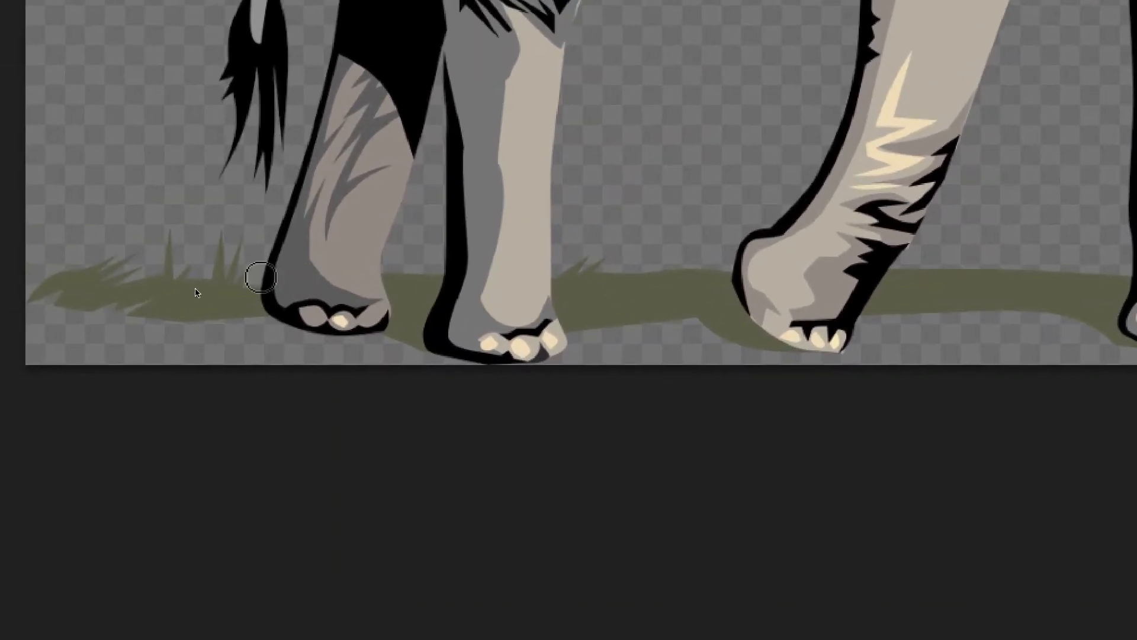
pyautogui.moveTo(233, 267); pyautogui.dragTo(249, 270)
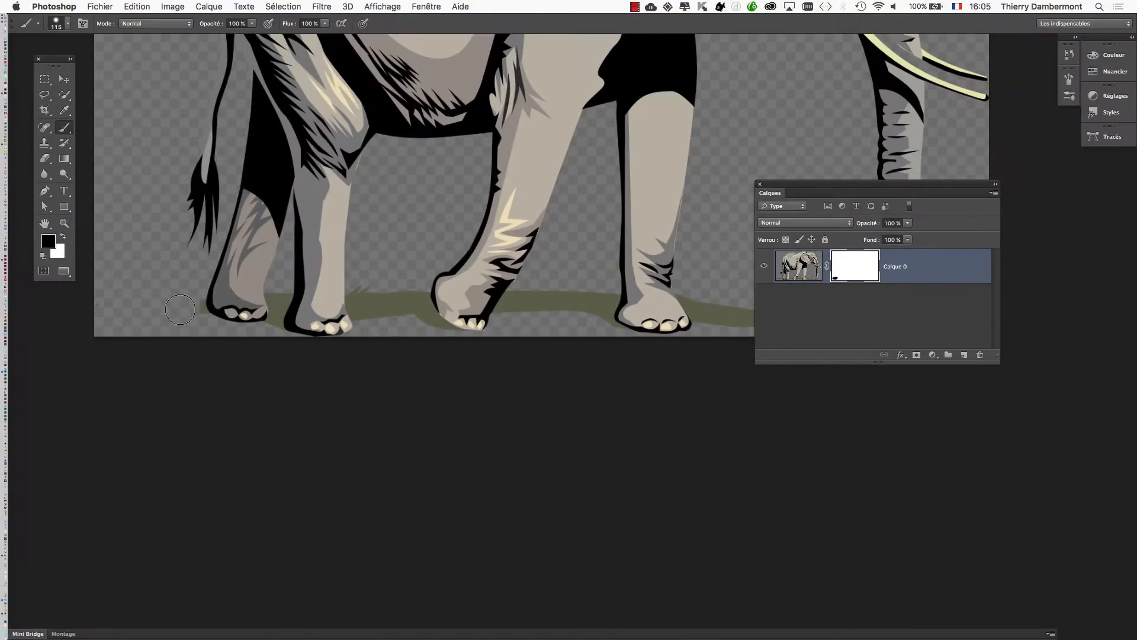
pyautogui.scroll(5, 260, 289)
pyautogui.moveTo(298, 268); pyautogui.dragTo(276, 270)
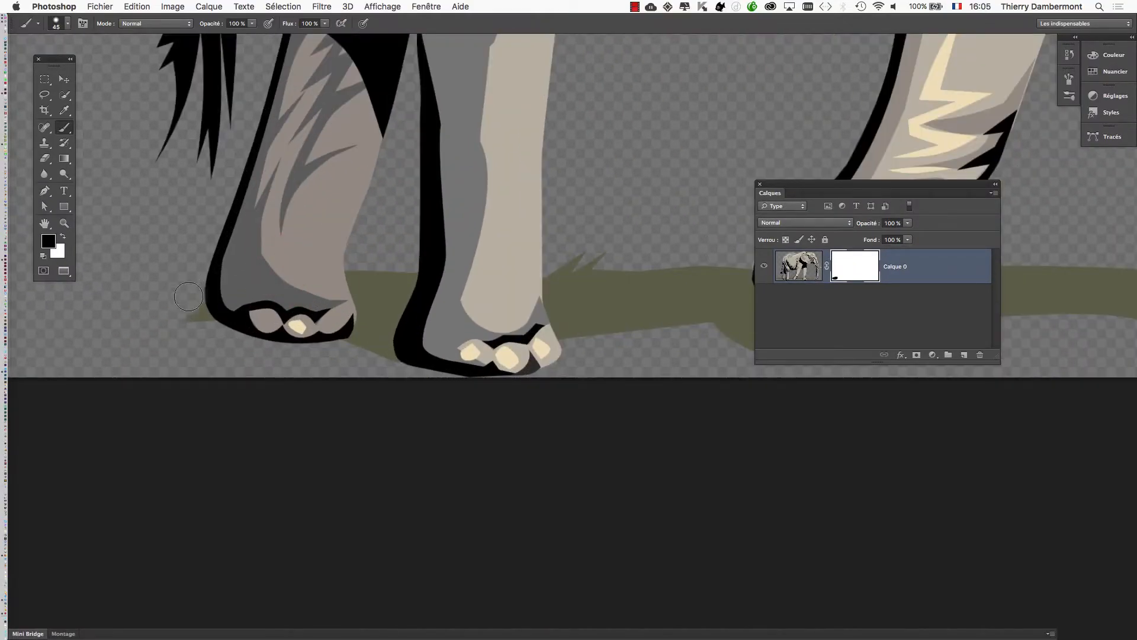
# Mask out the grass between the two hind feet with a 37 px black brush.
pyautogui.moveTo(411, 331); pyautogui.dragTo(409, 330)
pyautogui.scroll(3, 411, 330)
pyautogui.moveTo(272, 172)
pyautogui.mouseDown()
pyautogui.moveTo(292, 277)
pyautogui.moveTo(277, 354)
pyautogui.mouseUp()
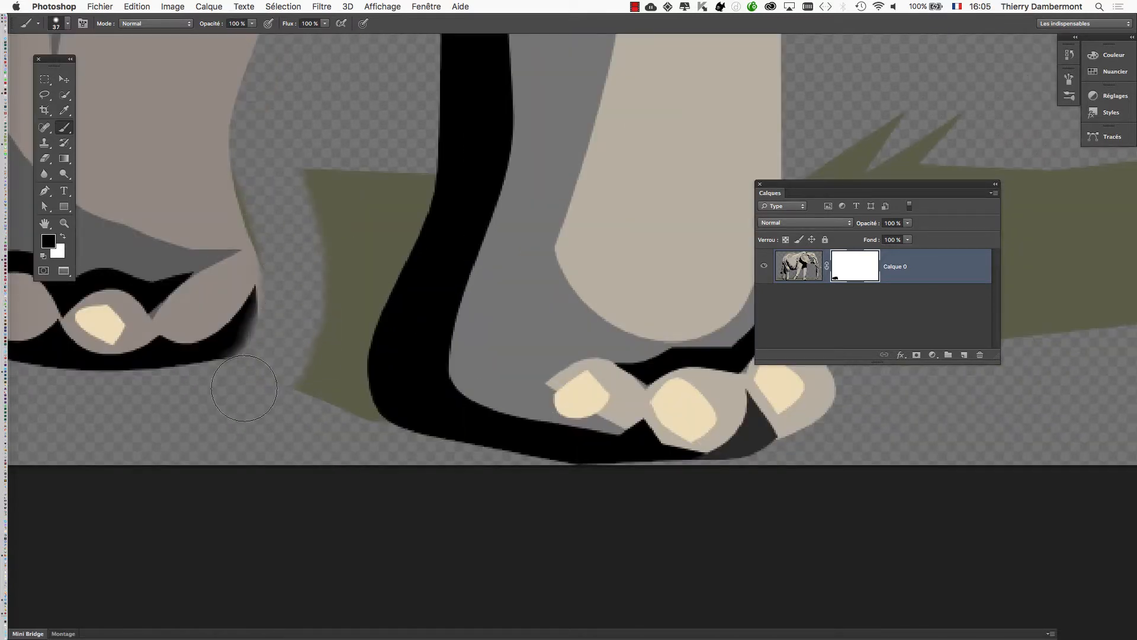
pyautogui.moveTo(347, 436)
pyautogui.mouseDown()
pyautogui.moveTo(333, 376)
pyautogui.moveTo(340, 339)
pyautogui.moveTo(404, 167)
pyautogui.moveTo(370, 188)
pyautogui.moveTo(345, 239)
pyautogui.moveTo(310, 229)
pyautogui.mouseUp()
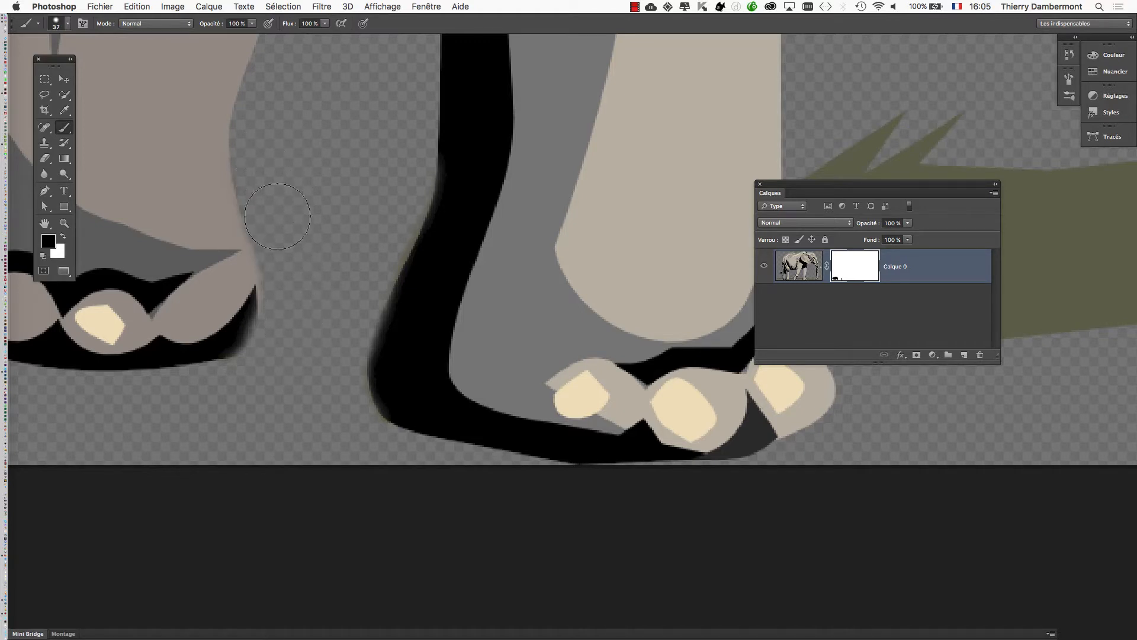
# Reduce the brush to 25 px and mask the grass along the front edge of the second hind foot.
pyautogui.scroll(-1, 385, 240)
pyautogui.moveTo(408, 264); pyautogui.dragTo(389, 280)
pyautogui.moveTo(516, 303); pyautogui.dragTo(523, 380)
pyautogui.hscroll(10, 571, 337)
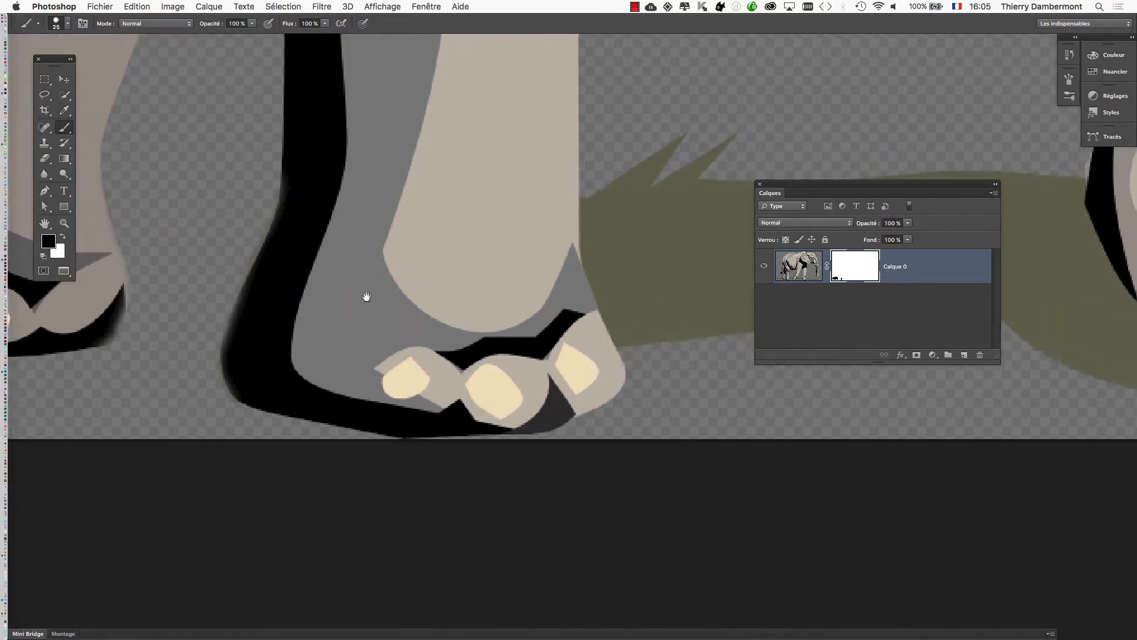
pyautogui.moveTo(354, 153)
pyautogui.mouseDown()
pyautogui.moveTo(347, 215)
pyautogui.moveTo(377, 294)
pyautogui.mouseUp()
pyautogui.hscroll(8, 558, 299)
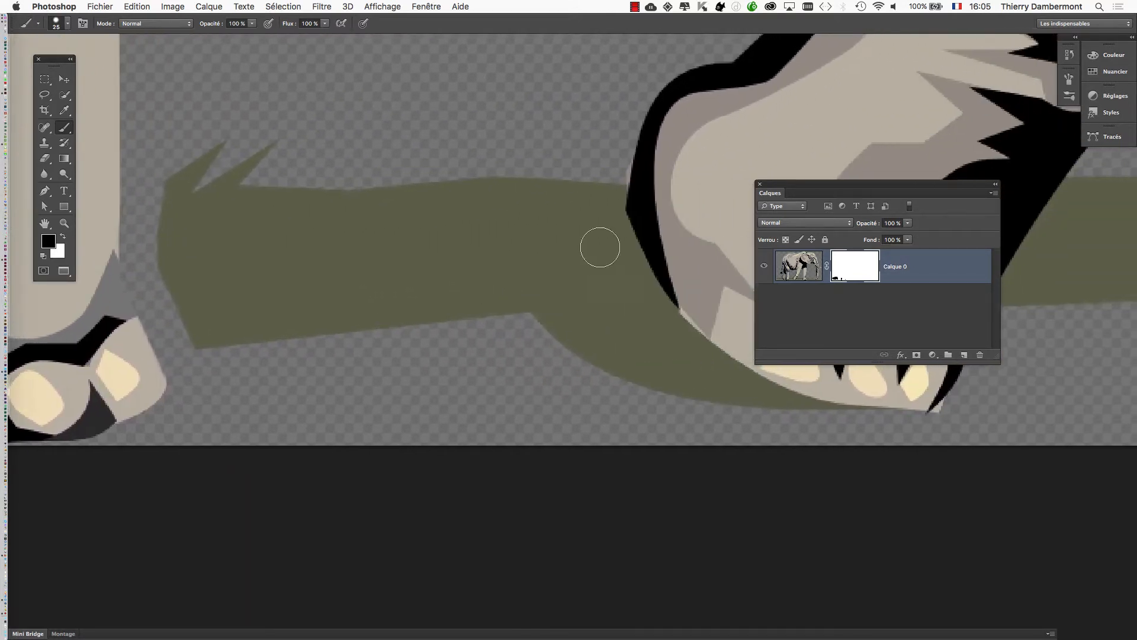
# Mask out the grass along the back edge and underside of the raised front foot with the 25 px brush.
pyautogui.moveTo(604, 181)
pyautogui.mouseDown()
pyautogui.moveTo(626, 272)
pyautogui.moveTo(722, 390)
pyautogui.mouseUp()
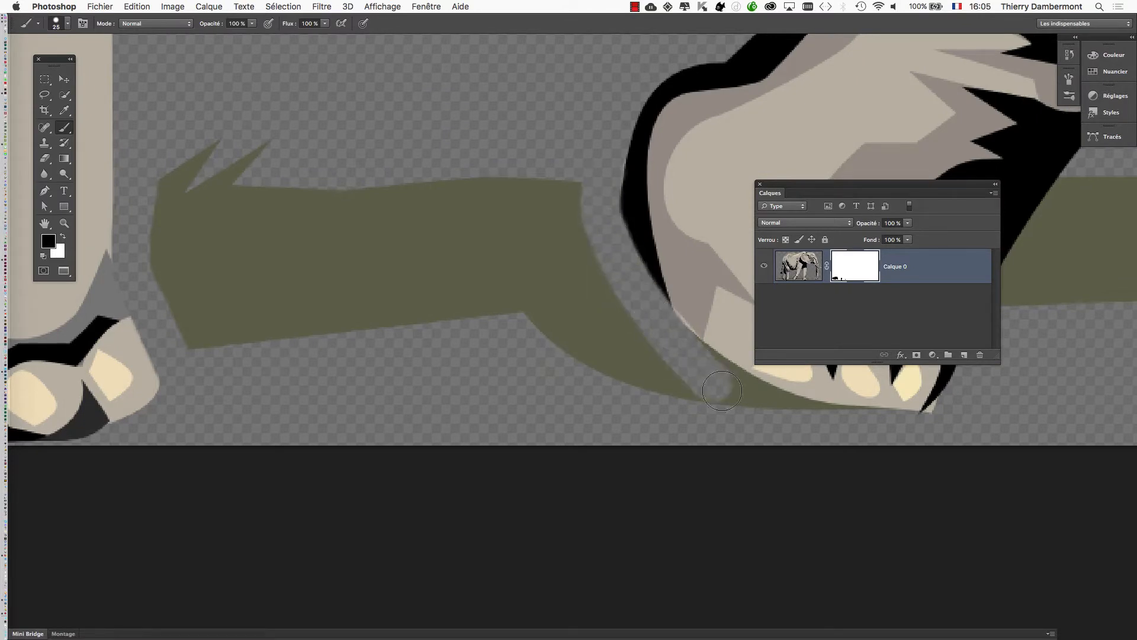
pyautogui.moveTo(851, 425); pyautogui.dragTo(719, 378)
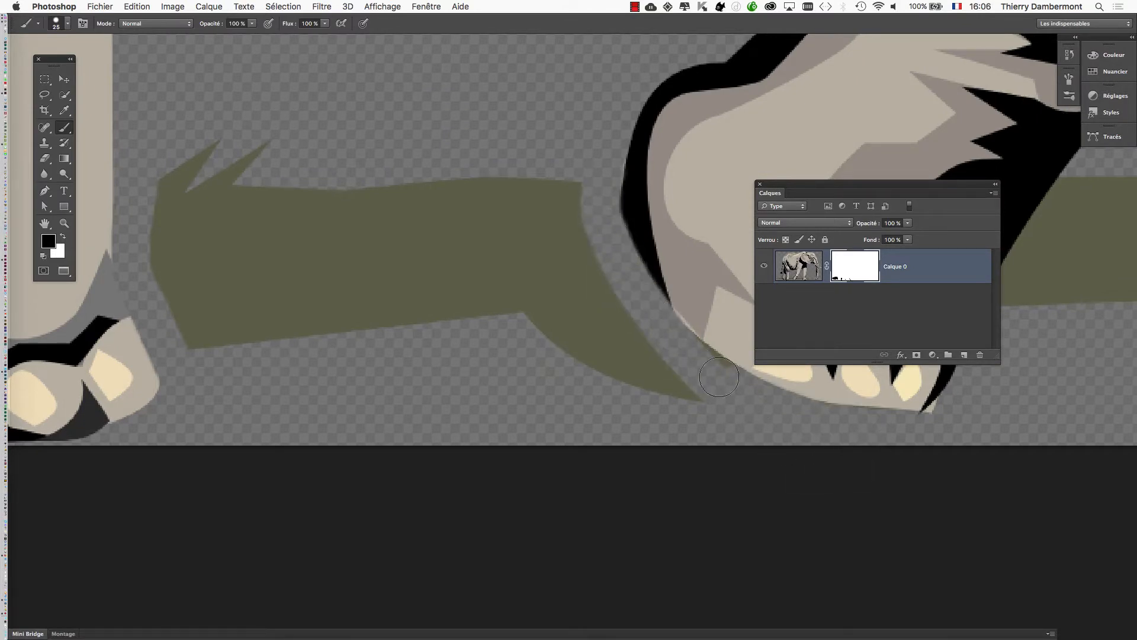
pyautogui.moveTo(584, 233)
pyautogui.mouseDown()
pyautogui.moveTo(292, 236)
pyautogui.moveTo(243, 222)
pyautogui.mouseUp()
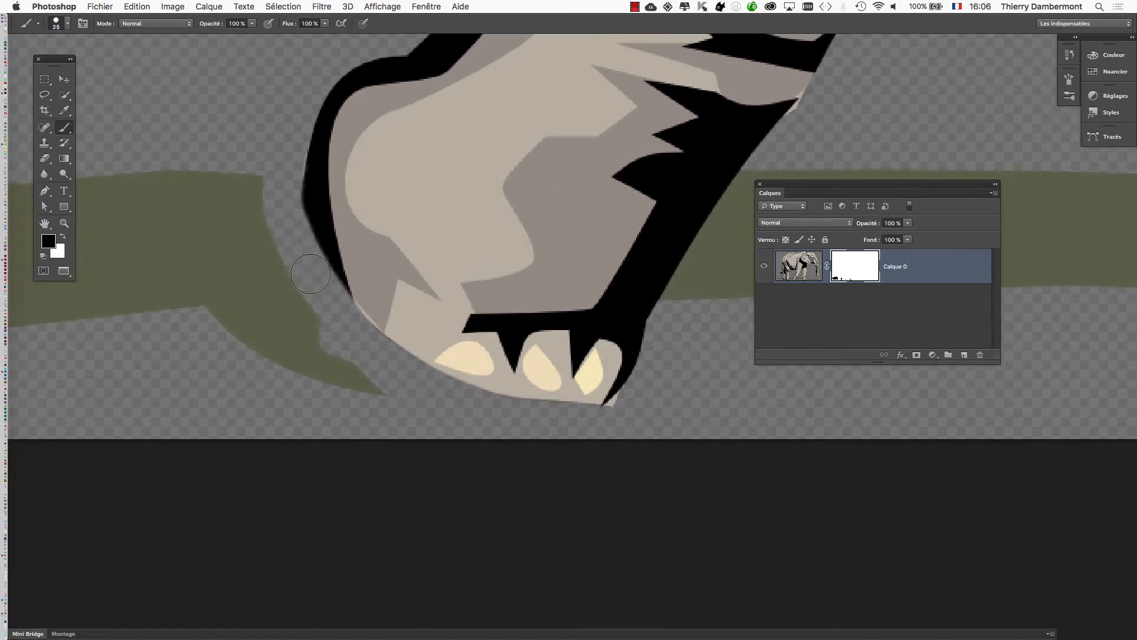
# Paint a black stroke across the front foot's toes and compare it using undo and redo, finishing with the stroke undone.
pyautogui.moveTo(414, 330)
pyautogui.mouseDown()
pyautogui.moveTo(537, 378)
pyautogui.moveTo(629, 365)
pyautogui.mouseUp()
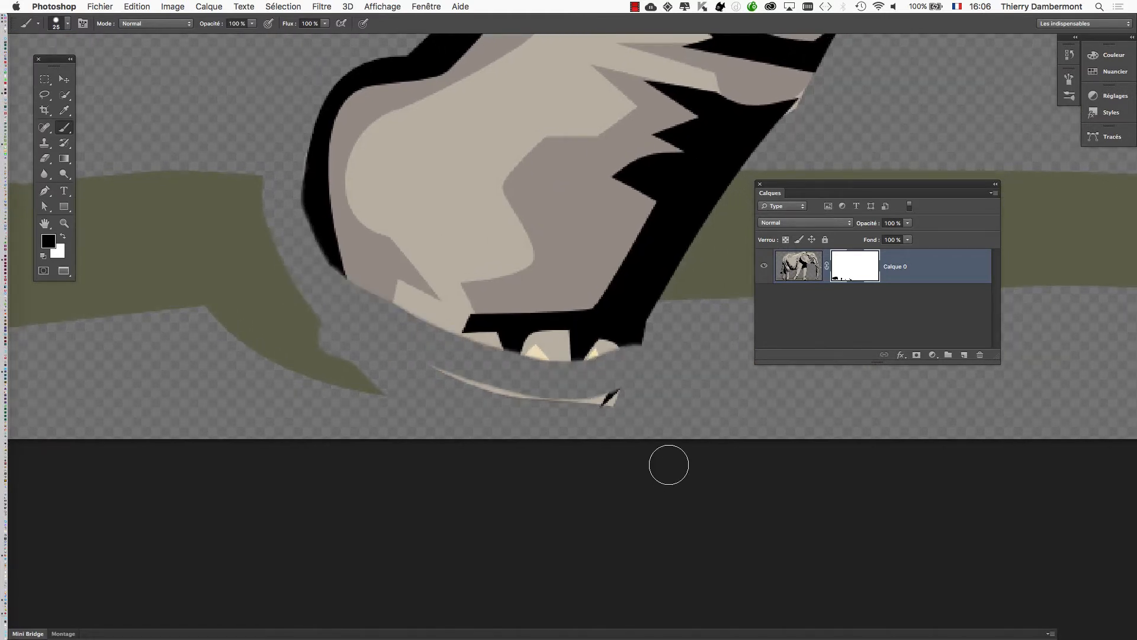
pyautogui.press('super+z')
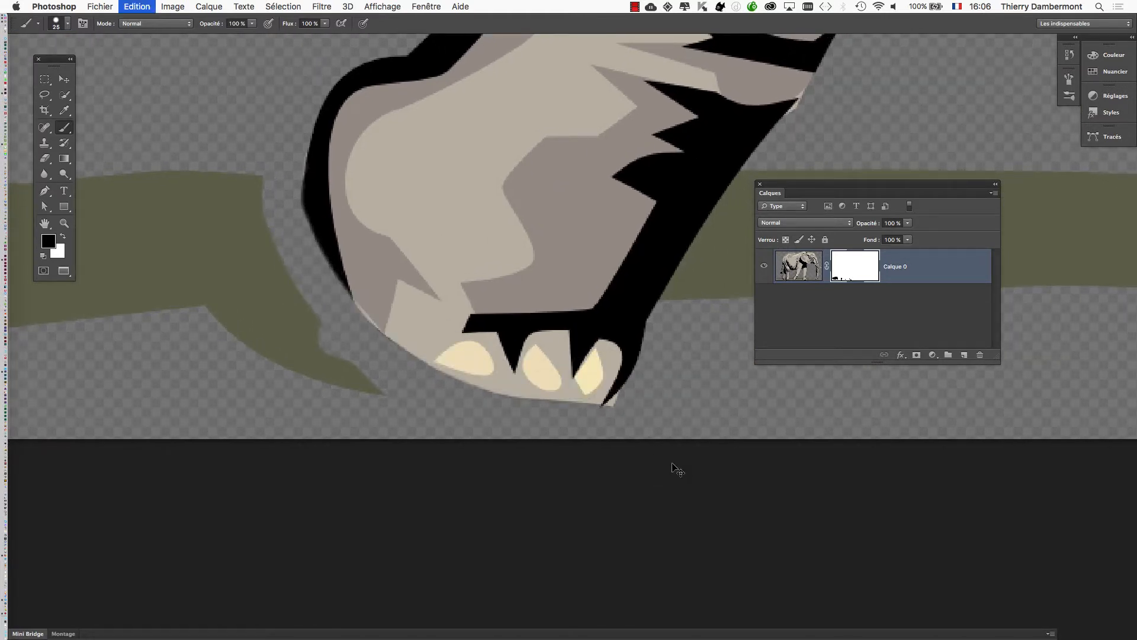
pyautogui.press('super+z')
pyautogui.press('super+z')
pyautogui.press('super+z')
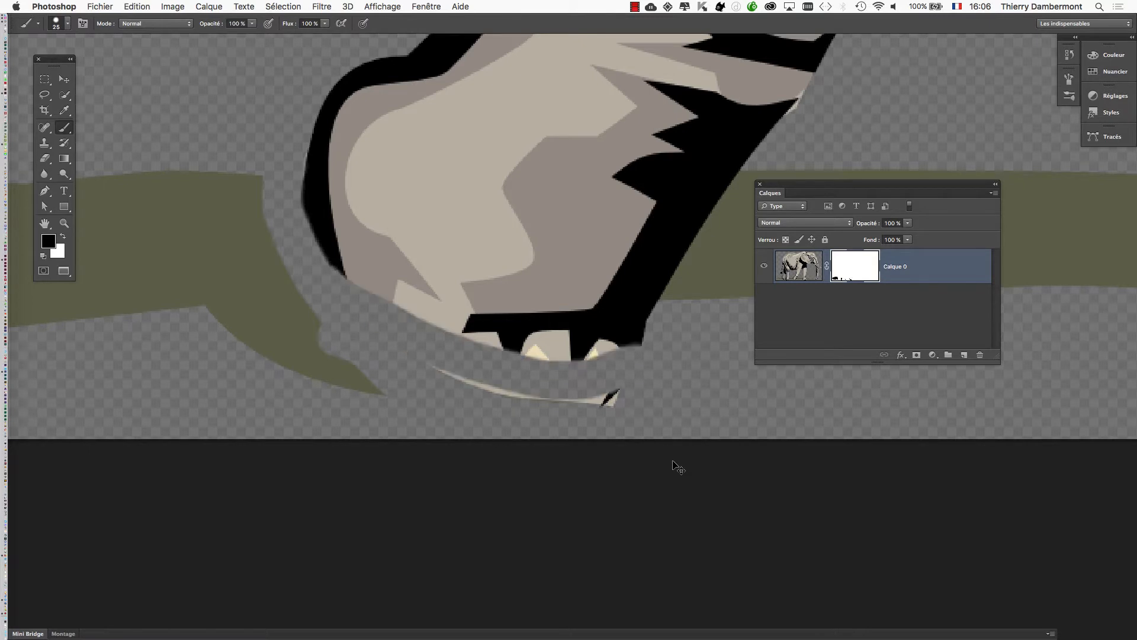
pyautogui.press('super+z')
# Paint several short black strokes over the front foot's toes and step back through the history to remove them all.
pyautogui.moveTo(388, 331)
pyautogui.mouseDown()
pyautogui.moveTo(488, 366)
pyautogui.moveTo(473, 370)
pyautogui.moveTo(559, 361)
pyautogui.mouseUp()
pyautogui.moveTo(622, 330); pyautogui.dragTo(671, 407)
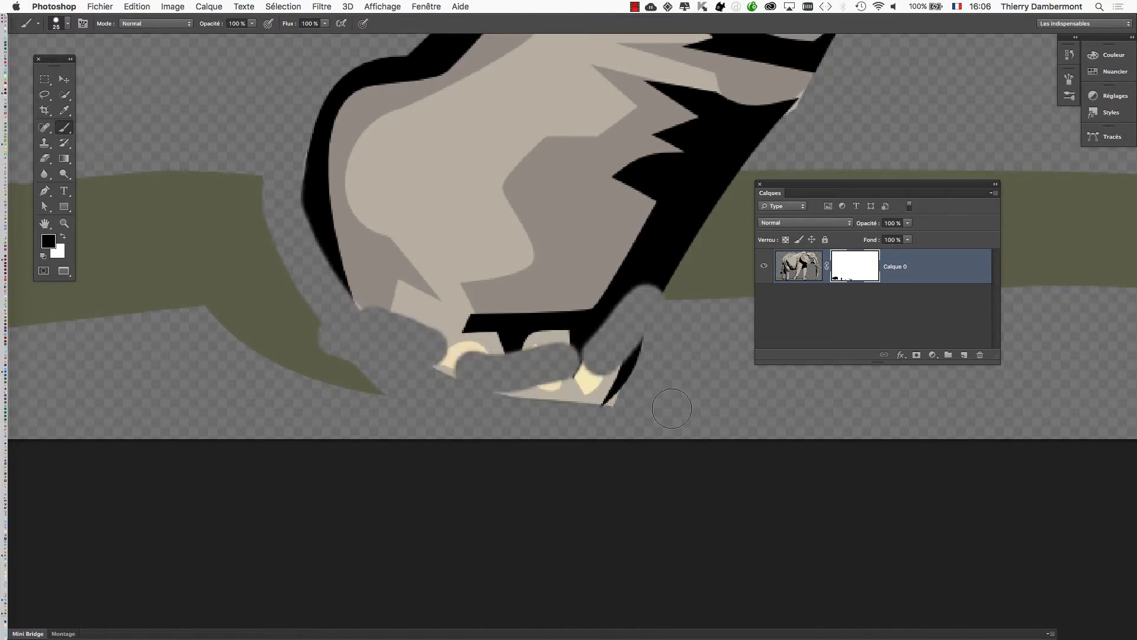
pyautogui.press('alt+super+z')
pyautogui.press('alt+super+z')
pyautogui.press('alt+super+z')
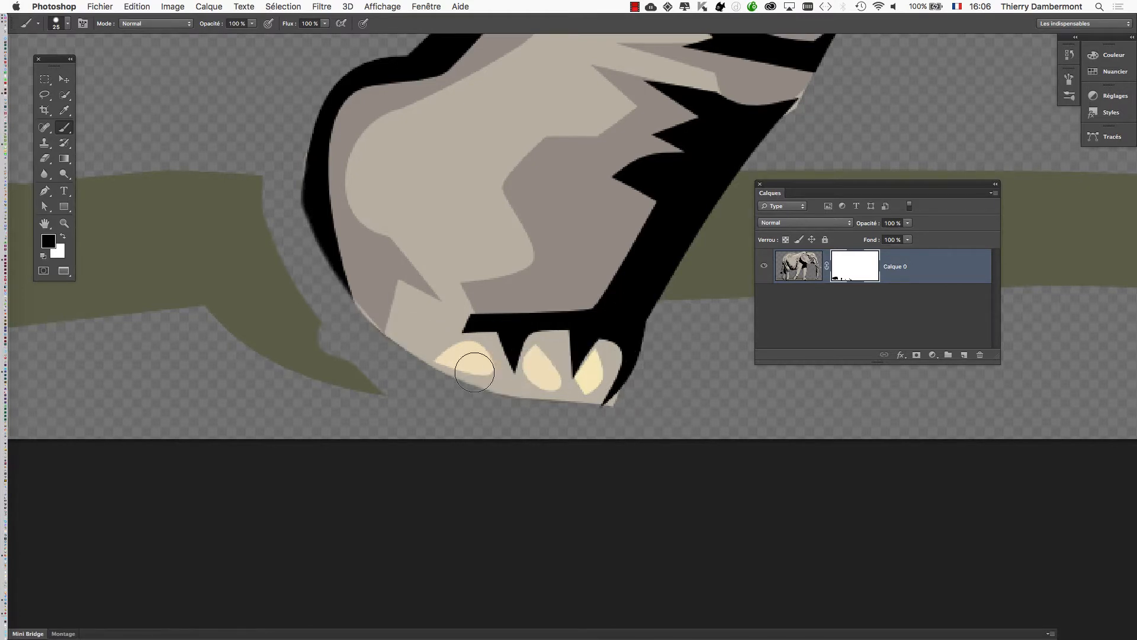
# Hide the front foot's toes with black on the mask, and restore them by painting over the area in white.
pyautogui.moveTo(361, 330)
pyautogui.mouseDown()
pyautogui.moveTo(422, 356)
pyautogui.moveTo(566, 385)
pyautogui.moveTo(645, 382)
pyautogui.mouseUp()
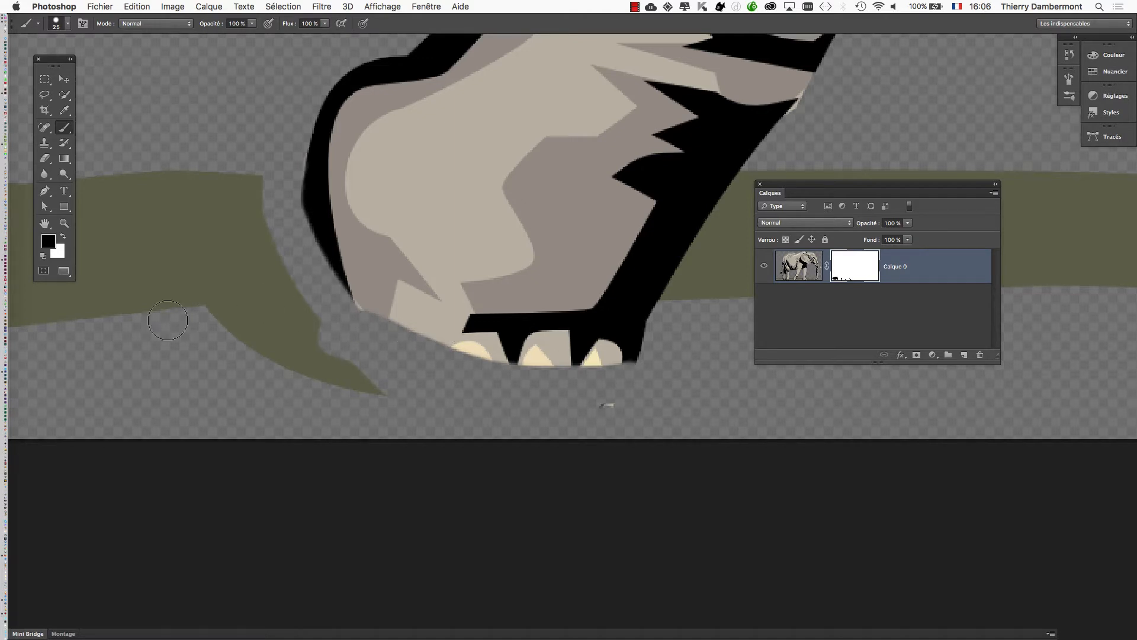
pyautogui.moveTo(50, 63); pyautogui.dragTo(376, 101)
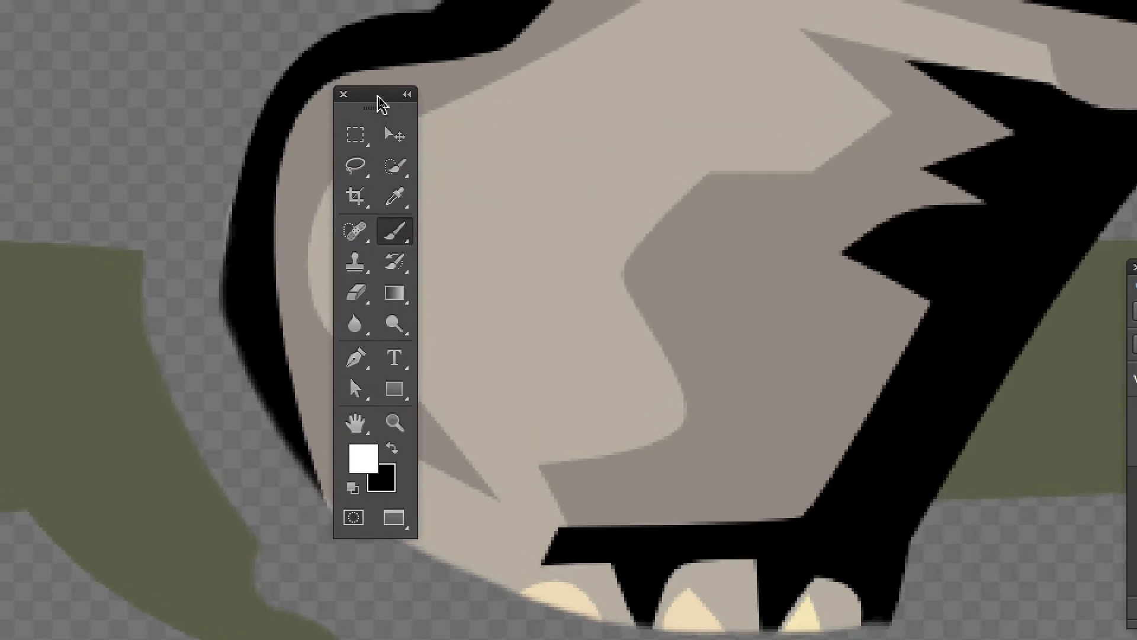
pyautogui.moveTo(383, 99); pyautogui.dragTo(177, 97)
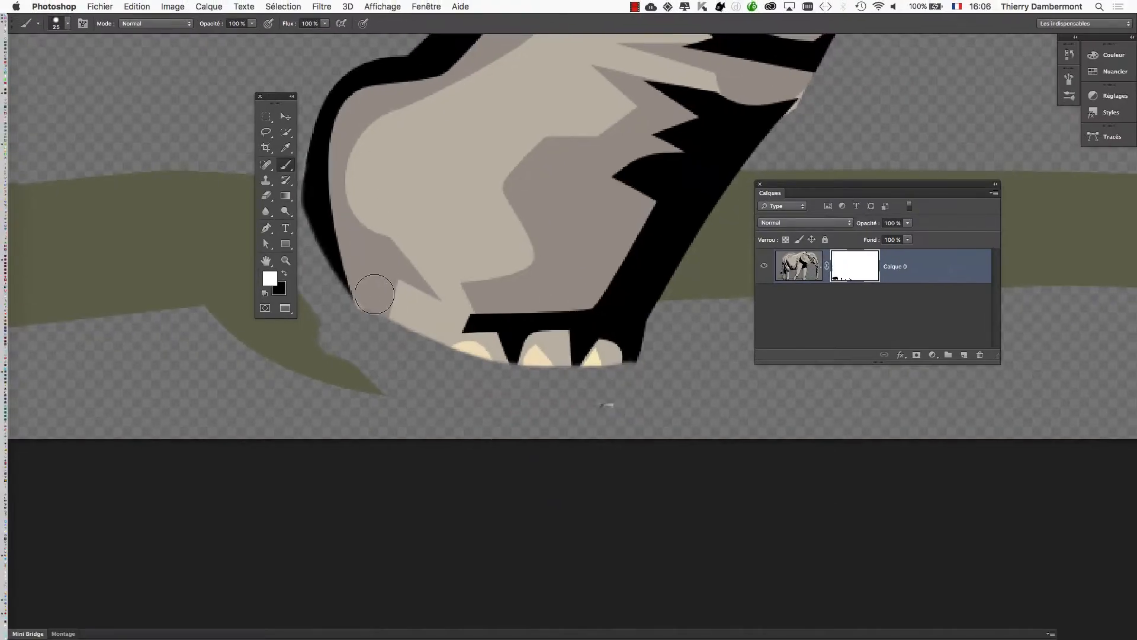
pyautogui.moveTo(374, 293)
pyautogui.mouseDown()
pyautogui.moveTo(385, 314)
pyautogui.moveTo(463, 360)
pyautogui.moveTo(538, 375)
pyautogui.moveTo(629, 351)
pyautogui.moveTo(614, 380)
pyautogui.moveTo(518, 389)
pyautogui.moveTo(374, 304)
pyautogui.moveTo(386, 334)
pyautogui.moveTo(486, 385)
pyautogui.moveTo(589, 400)
pyautogui.mouseUp()
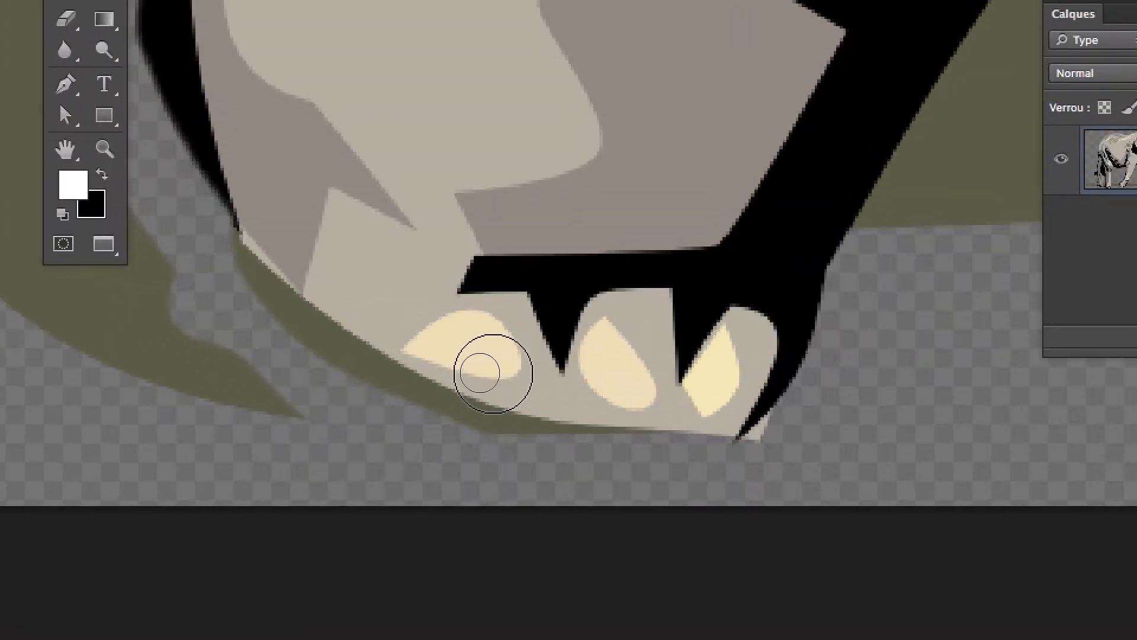
# Switch the painting color to black and mask out the grass beneath the raised front foot's toes.
pyautogui.press('x')
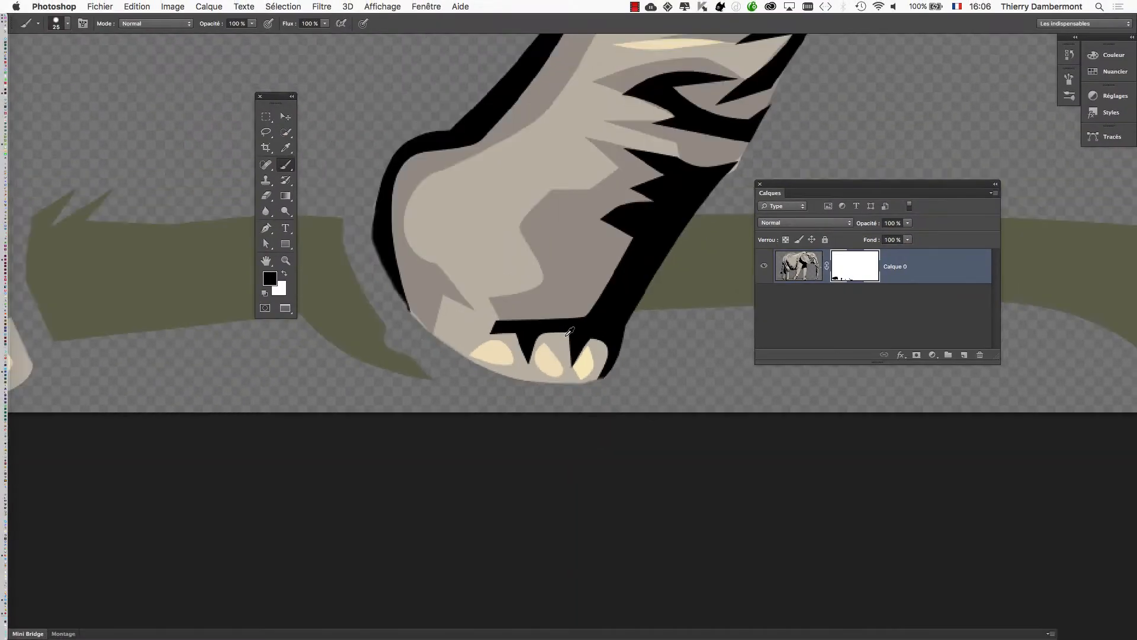
pyautogui.moveTo(644, 303); pyautogui.dragTo(374, 325)
pyautogui.scroll(2, 419, 313)
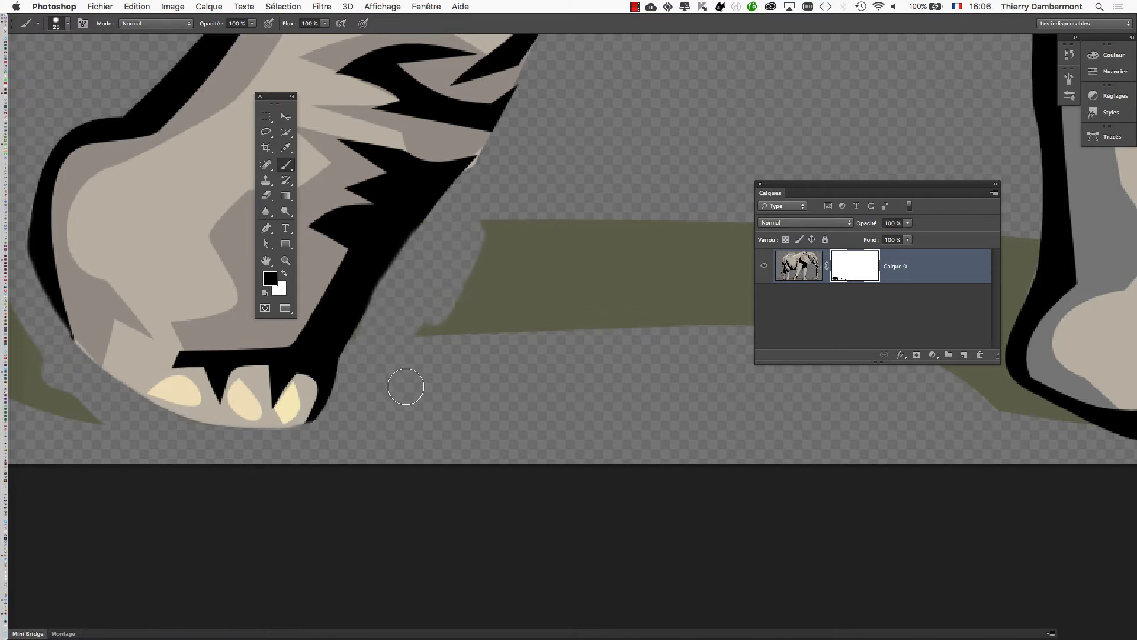
# Mask out the grass along the heel, underside and front edge of the foot planted ahead of the raised one.
pyautogui.scroll(-3, 542, 219)
pyautogui.moveTo(668, 232); pyautogui.dragTo(251, 238)
pyautogui.scroll(2, 440, 245)
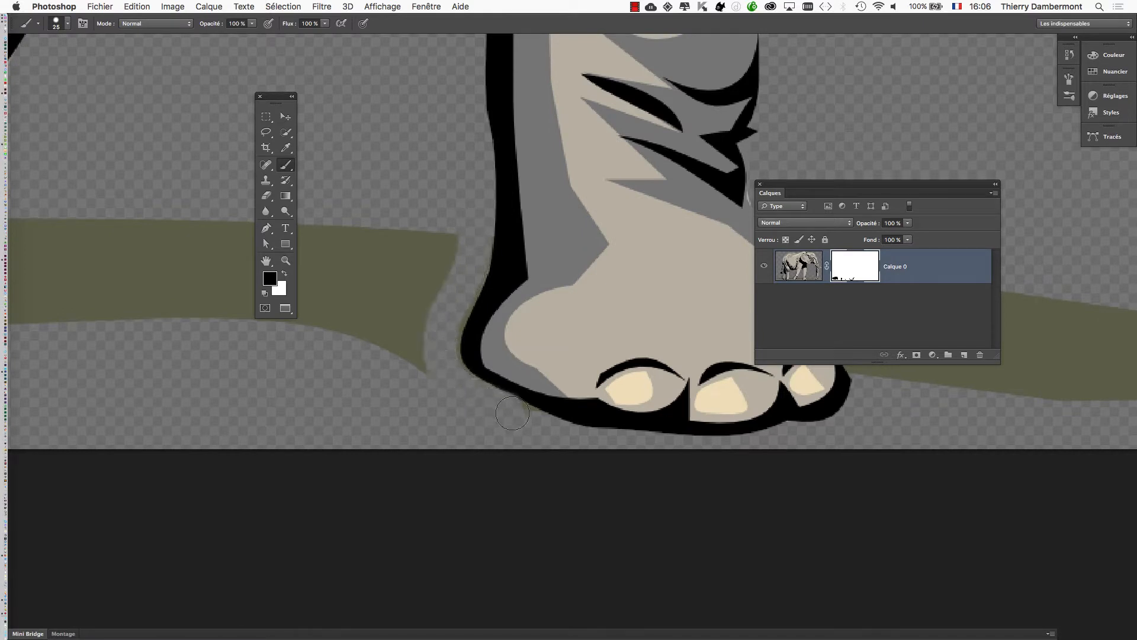
pyautogui.hscroll(10, 329, 357)
pyautogui.scroll(-2, 330, 358)
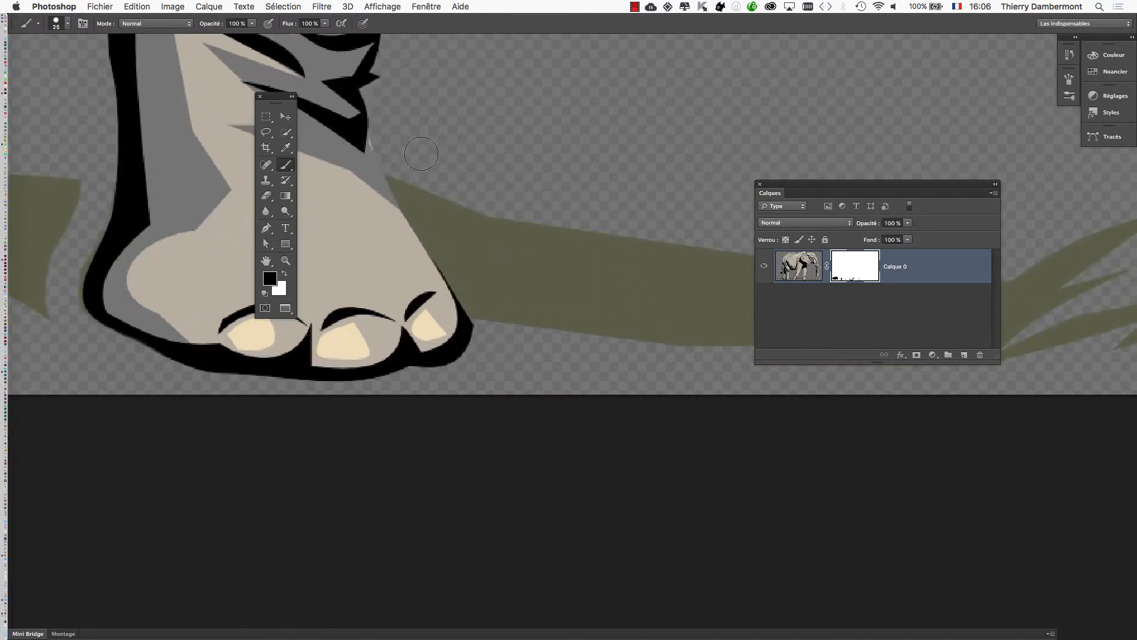
pyautogui.moveTo(403, 187); pyautogui.dragTo(544, 371)
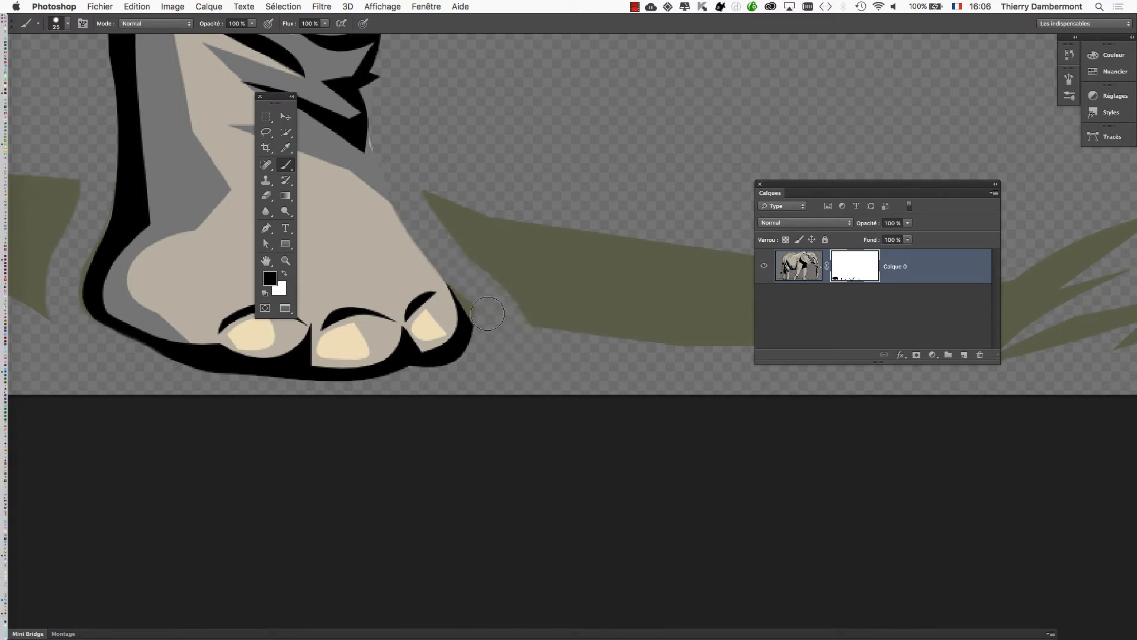
# Paint black on the mask to hide the grass touching the tip of the trunk.
pyautogui.scroll(-3, 496, 248)
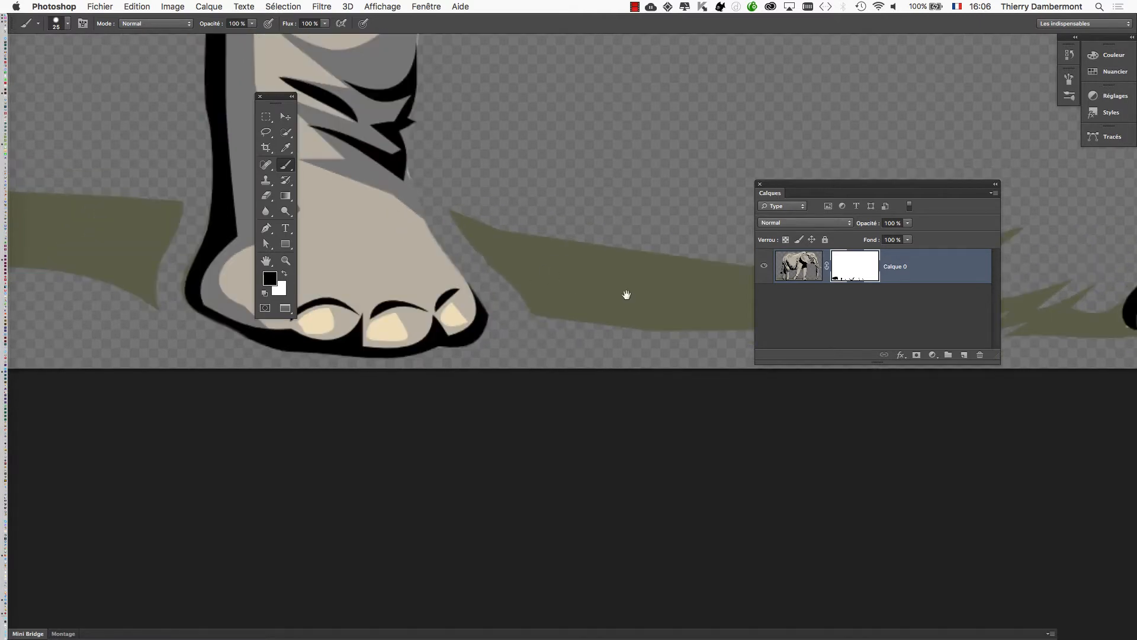
pyautogui.moveTo(624, 294); pyautogui.dragTo(205, 376)
pyautogui.moveTo(694, 400); pyautogui.dragTo(547, 418)
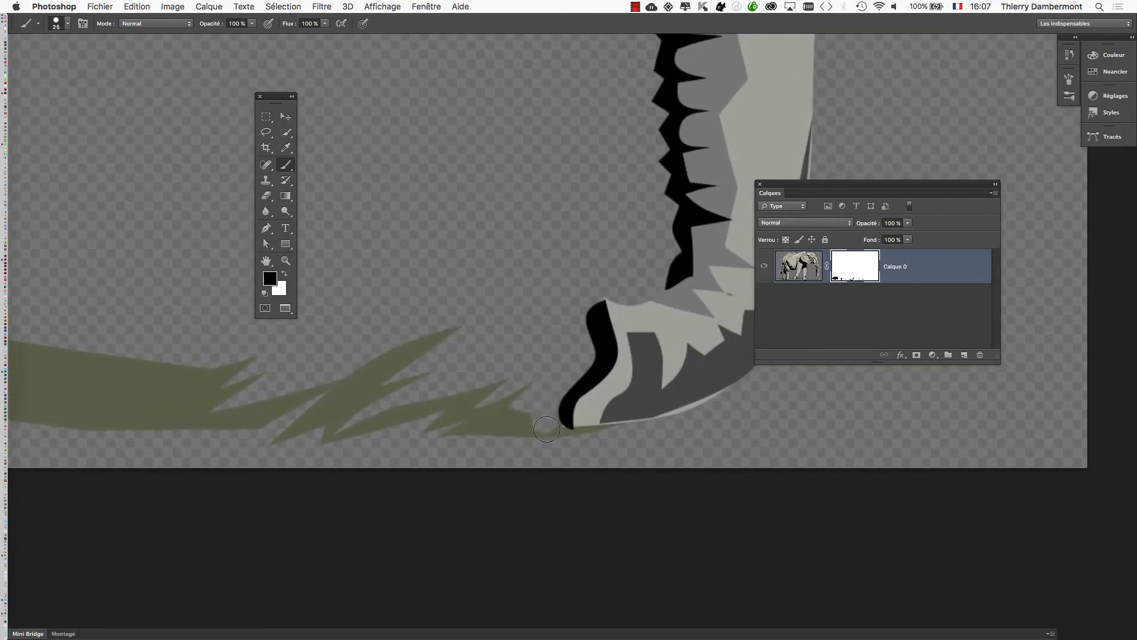
# Enlarge the brush to 136 px and mask out the remaining grass between the planted front foot and the trunk.
pyautogui.scroll(-2, 577, 427)
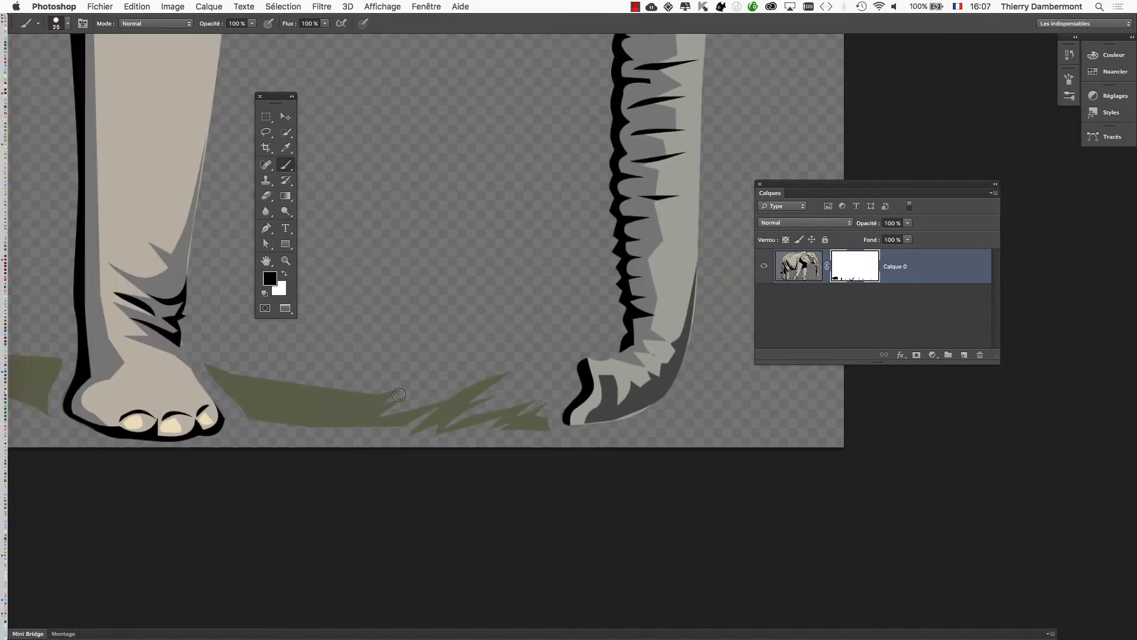
pyautogui.moveTo(395, 392); pyautogui.dragTo(427, 393)
pyautogui.moveTo(339, 412)
pyautogui.mouseDown()
pyautogui.moveTo(281, 397)
pyautogui.moveTo(240, 370)
pyautogui.mouseUp()
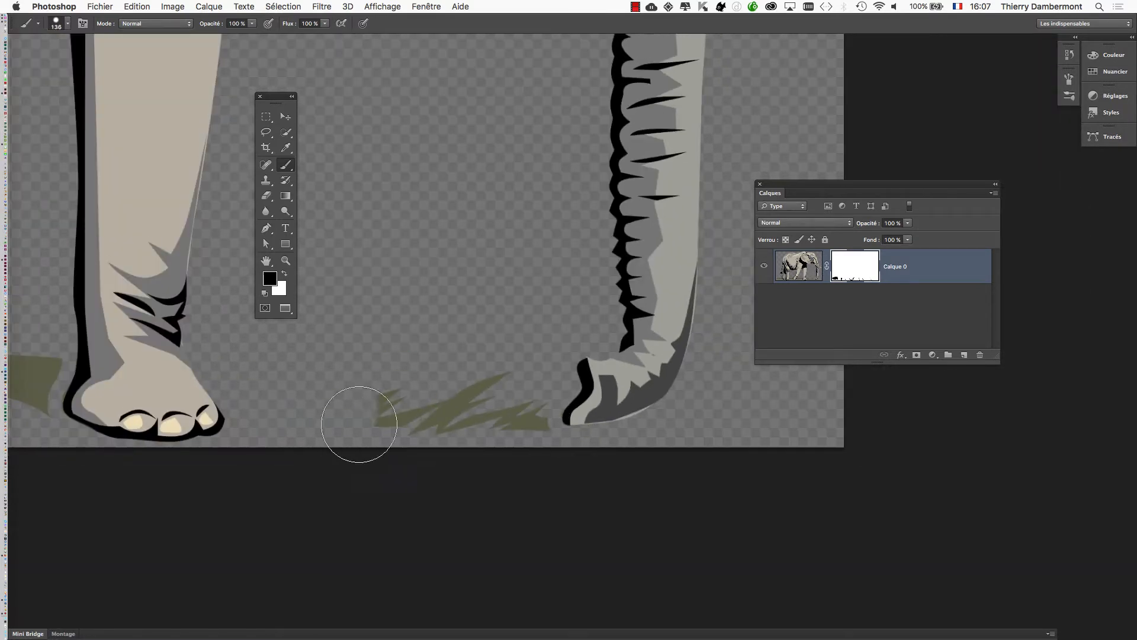
pyautogui.moveTo(358, 424)
pyautogui.mouseDown()
pyautogui.moveTo(425, 373)
pyautogui.moveTo(451, 427)
pyautogui.mouseUp()
# Mask out the grass strips on both sides of the raised front foot, reducing the brush to 89 px for the last remnants.
pyautogui.moveTo(511, 405); pyautogui.dragTo(801, 388)
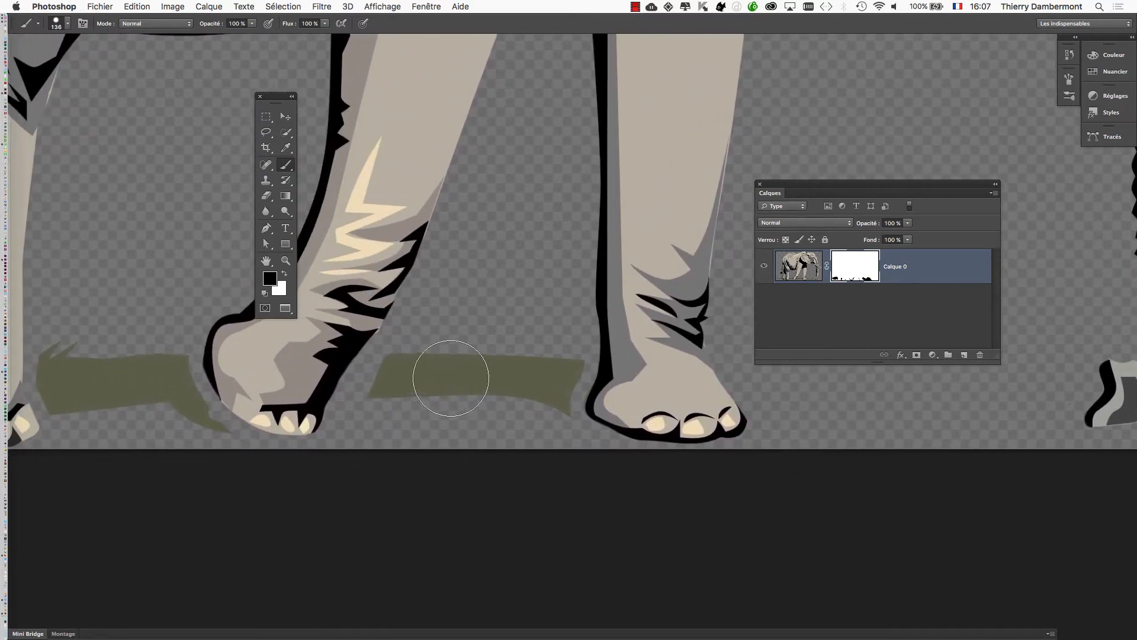
pyautogui.moveTo(445, 373)
pyautogui.mouseDown()
pyautogui.moveTo(419, 372)
pyautogui.moveTo(530, 361)
pyautogui.mouseUp()
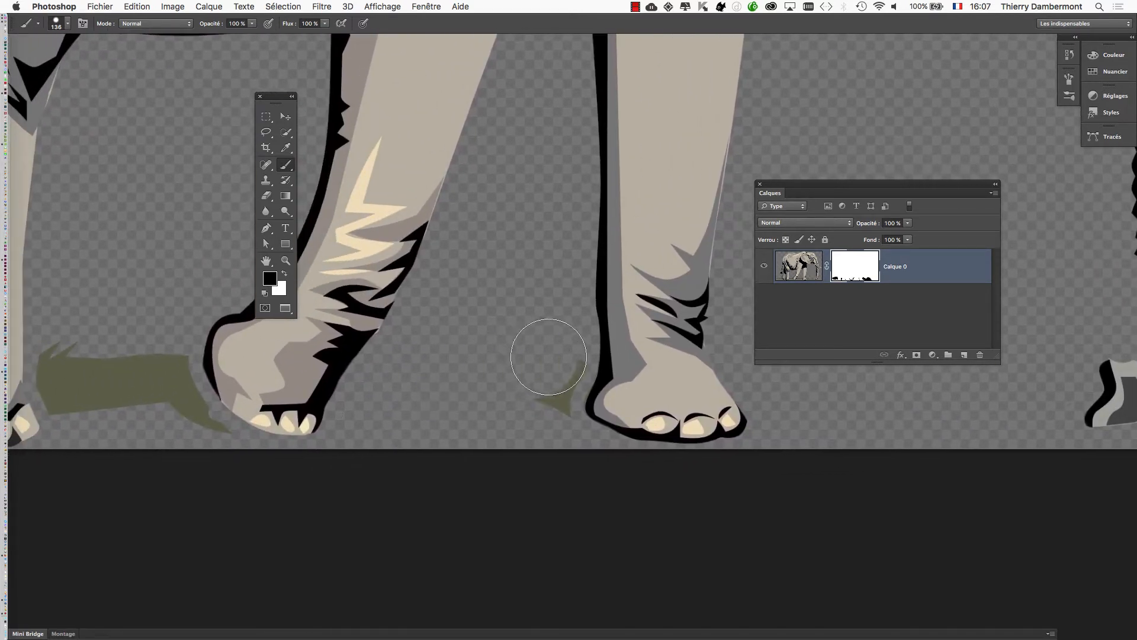
pyautogui.moveTo(452, 394); pyautogui.dragTo(814, 395)
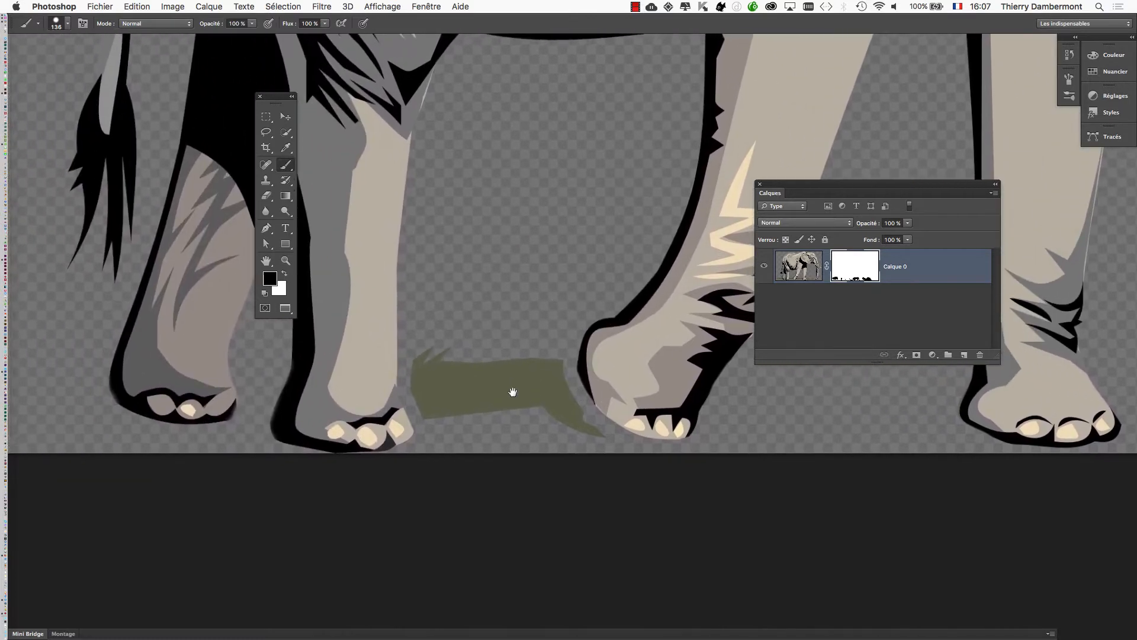
pyautogui.moveTo(501, 391)
pyautogui.keyDown('ctrl'); pyautogui.keyDown('alt'); pyautogui.mouseDown()
pyautogui.moveTo(444, 359)
pyautogui.moveTo(455, 431)
pyautogui.moveTo(500, 355)
pyautogui.mouseUp(); pyautogui.keyUp('alt'); pyautogui.keyUp('ctrl')
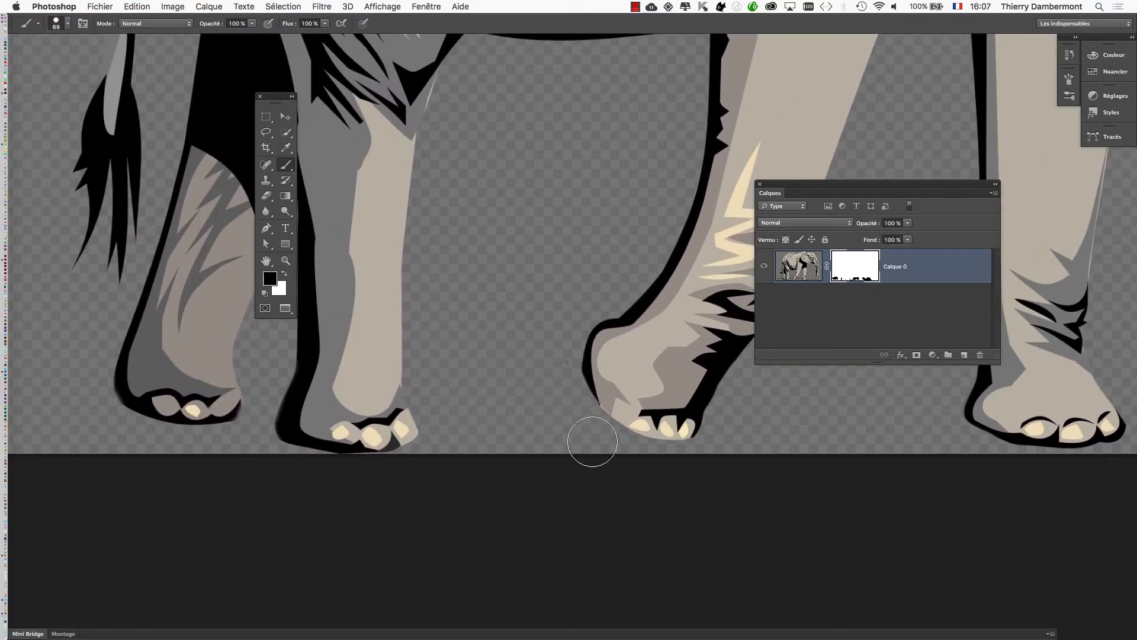
pyautogui.scroll(-6, 647, 312)
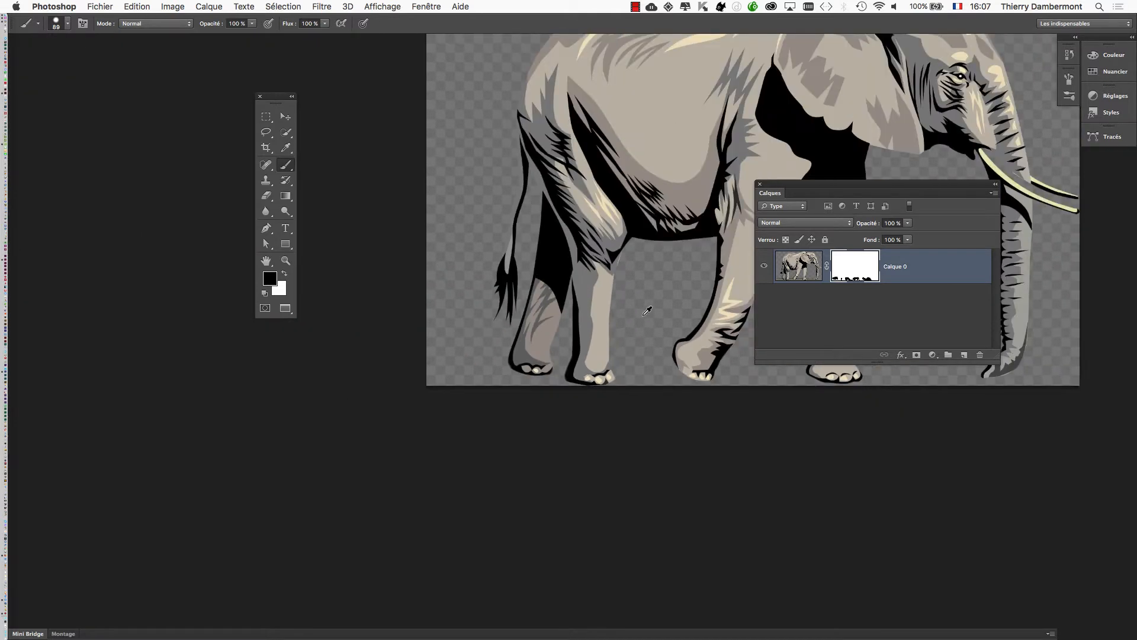
# Reposition the toolbox and the layers panel around the elephant.
pyautogui.moveTo(663, 162); pyautogui.dragTo(391, 194)
pyautogui.moveTo(275, 102); pyautogui.dragTo(117, 76)
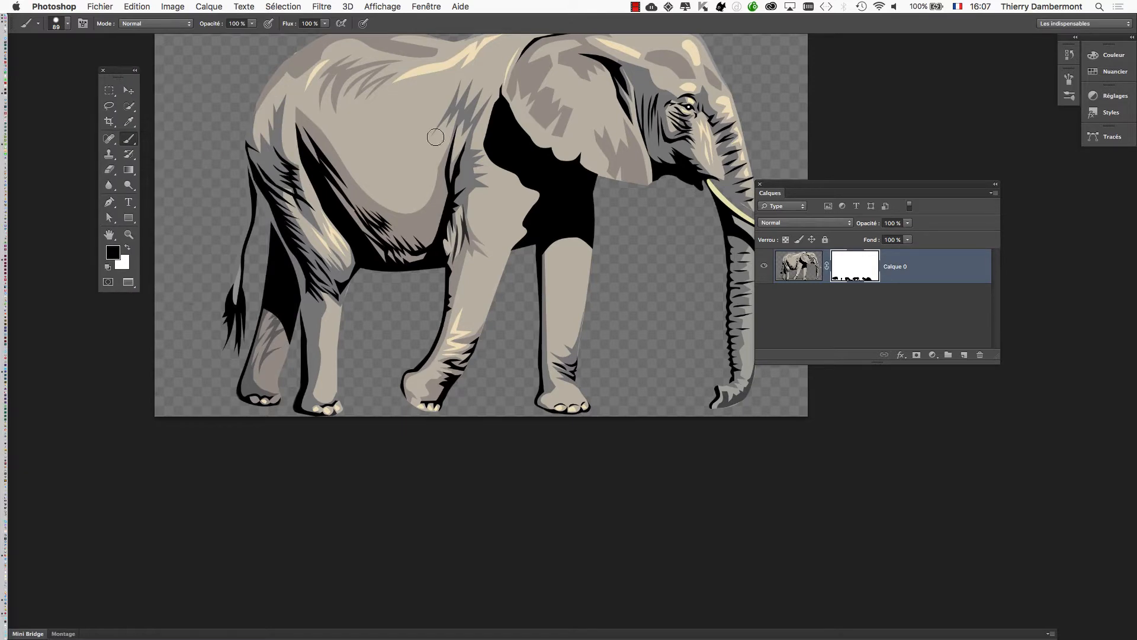
pyautogui.moveTo(778, 185); pyautogui.dragTo(630, 233)
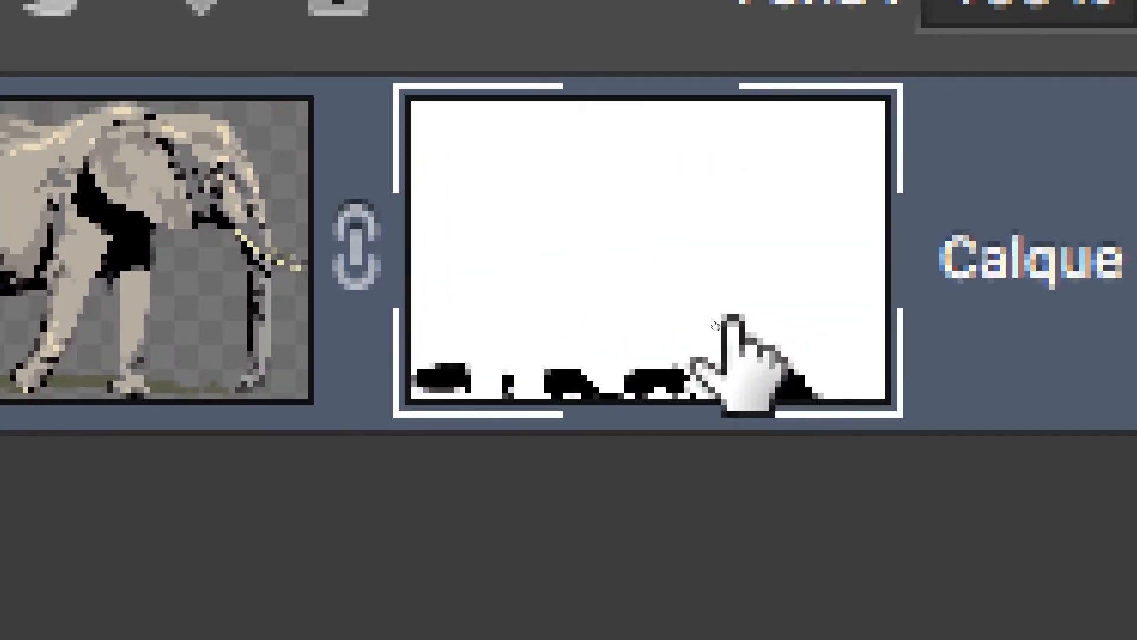
# Disable and re-enable Calque 0's layer mask repeatedly to compare the elephant with and without the grass, leaving the mask enabled.
pyautogui.keyDown('shift'); pyautogui.click(732, 323); pyautogui.keyUp('shift')
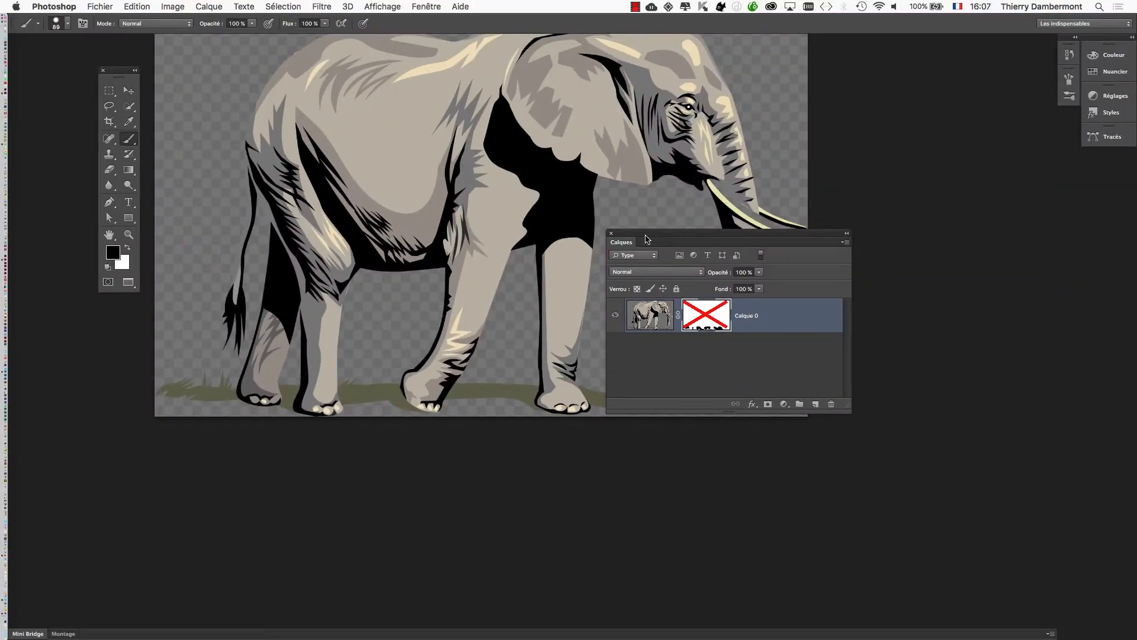
pyautogui.moveTo(651, 238); pyautogui.dragTo(891, 172)
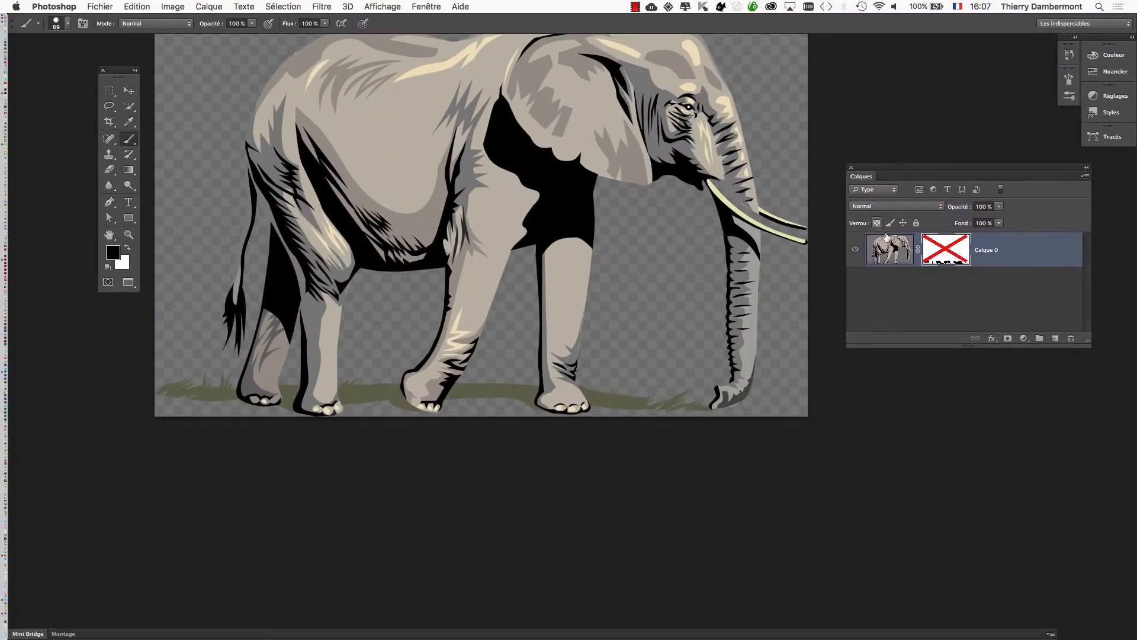
pyautogui.keyDown('shift'); pyautogui.click(946, 263); pyautogui.keyUp('shift')
pyautogui.keyDown('shift'); pyautogui.click(948, 262); pyautogui.keyUp('shift')
pyautogui.keyDown('shift'); pyautogui.click(950, 261); pyautogui.keyUp('shift')
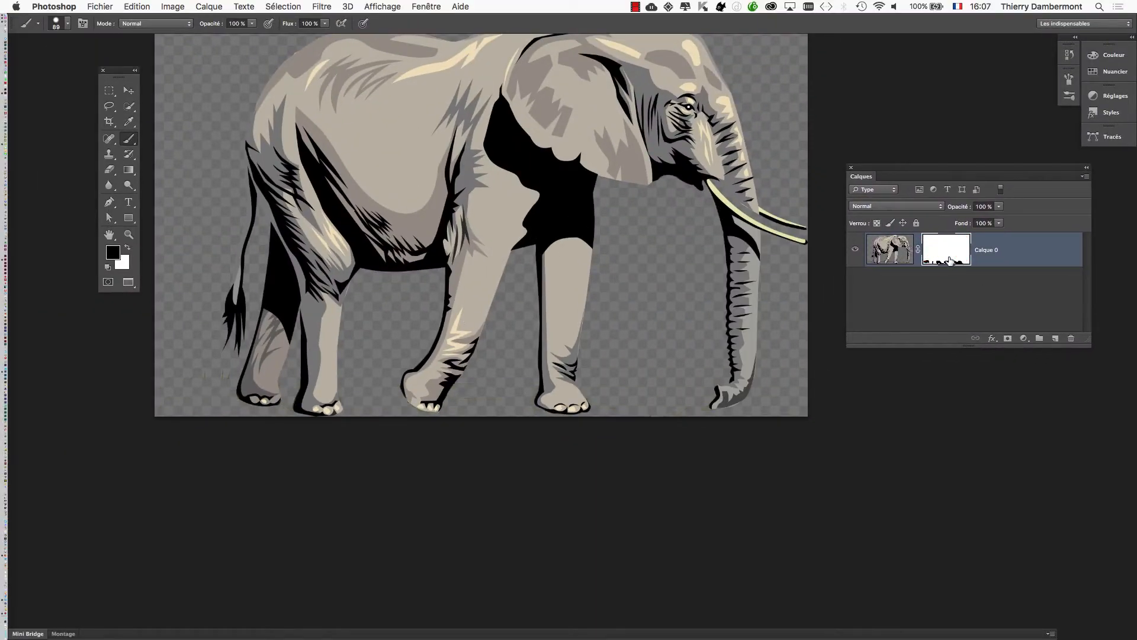
pyautogui.keyDown('shift'); pyautogui.click(949, 260); pyautogui.keyUp('shift')
pyautogui.keyDown('shift'); pyautogui.click(950, 261); pyautogui.keyUp('shift')
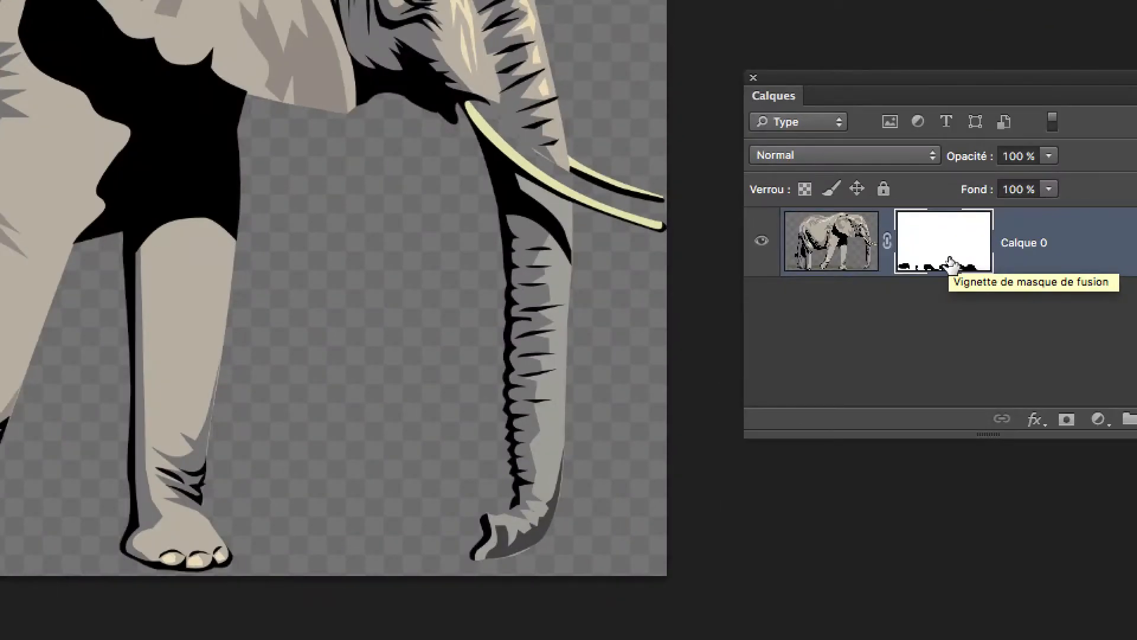
pyautogui.keyDown('shift'); pyautogui.click(949, 262); pyautogui.keyUp('shift')
pyautogui.keyDown('shift'); pyautogui.click(949, 262); pyautogui.keyUp('shift')
pyautogui.keyDown('shift'); pyautogui.click(949, 262); pyautogui.keyUp('shift')
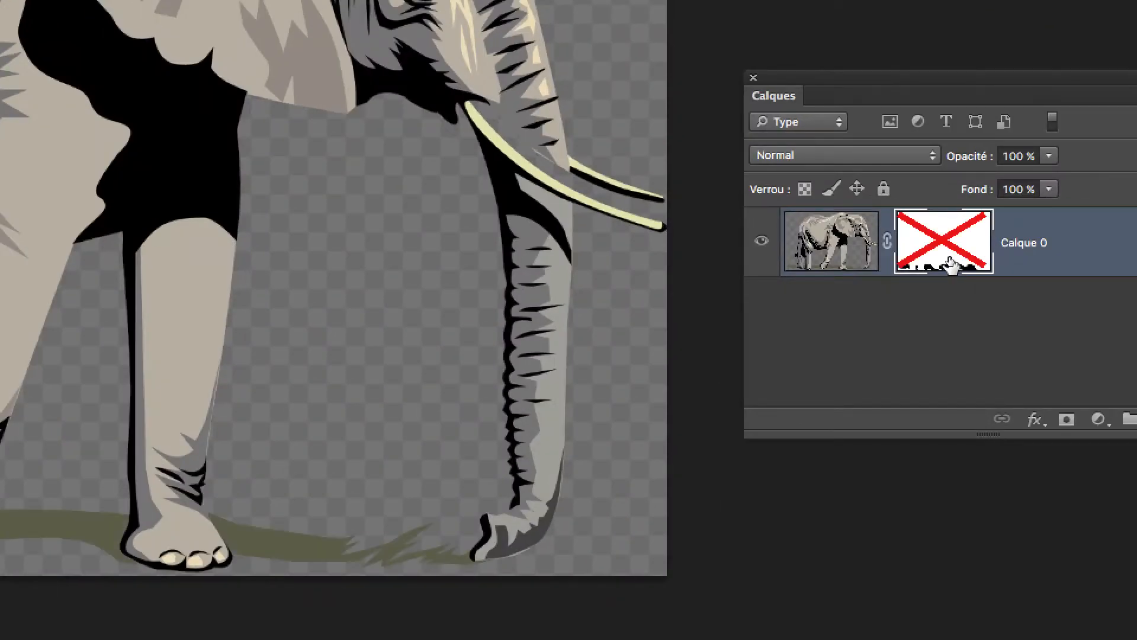
pyautogui.keyDown('shift'); pyautogui.click(950, 262); pyautogui.keyUp('shift')
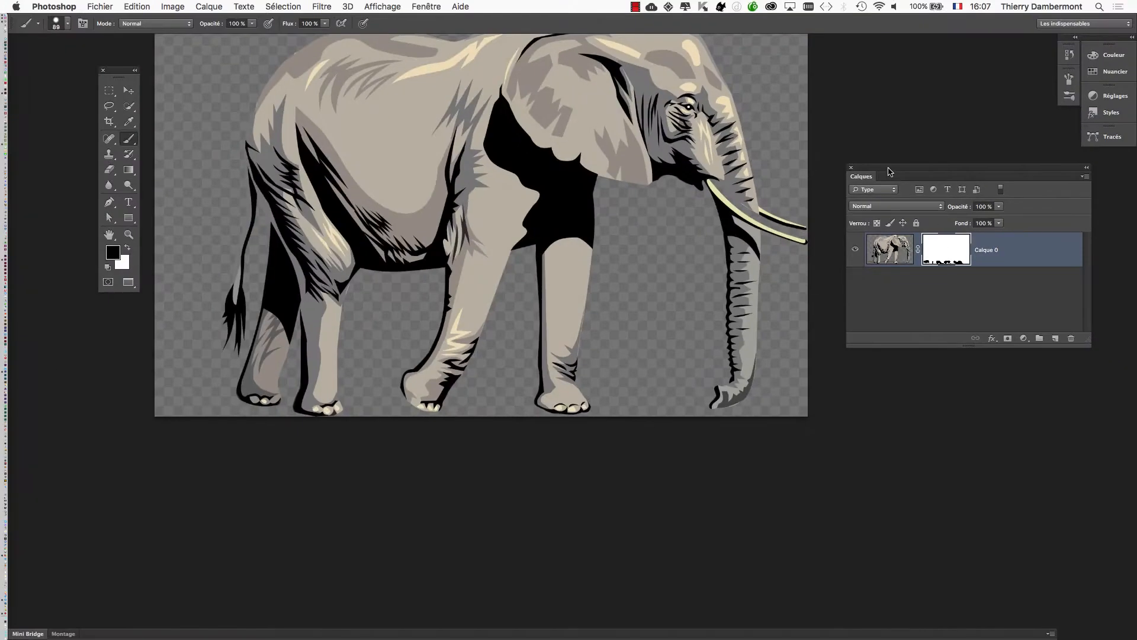
pyautogui.moveTo(888, 168); pyautogui.dragTo(911, 175)
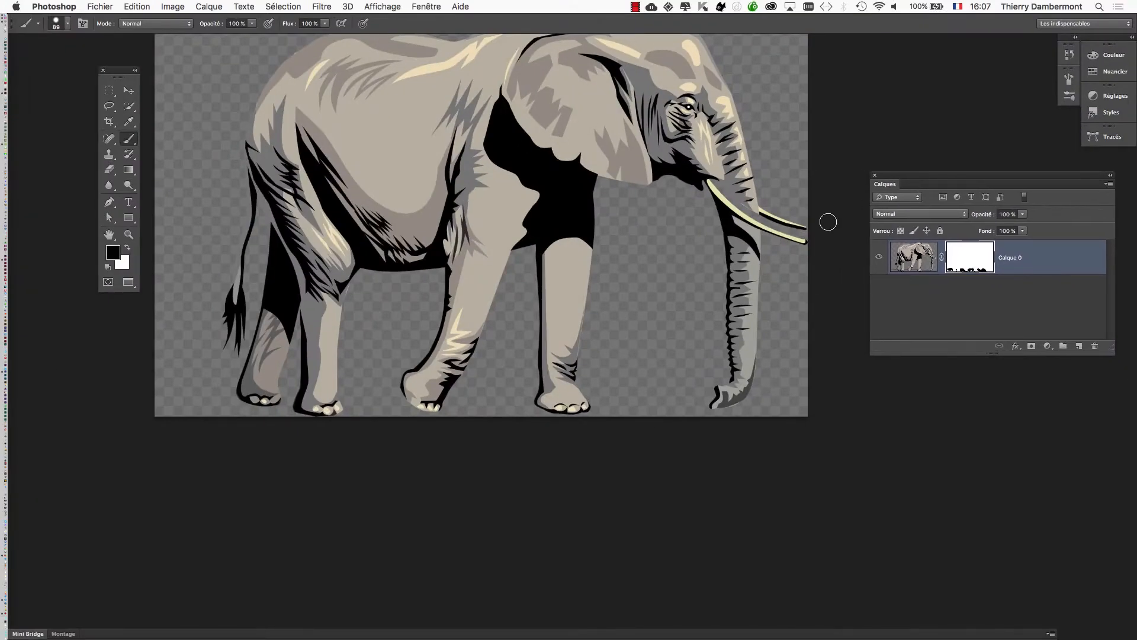
# Save the masked elephant file and switch to the InDesign document.
pyautogui.scroll(-3, 571, 278)
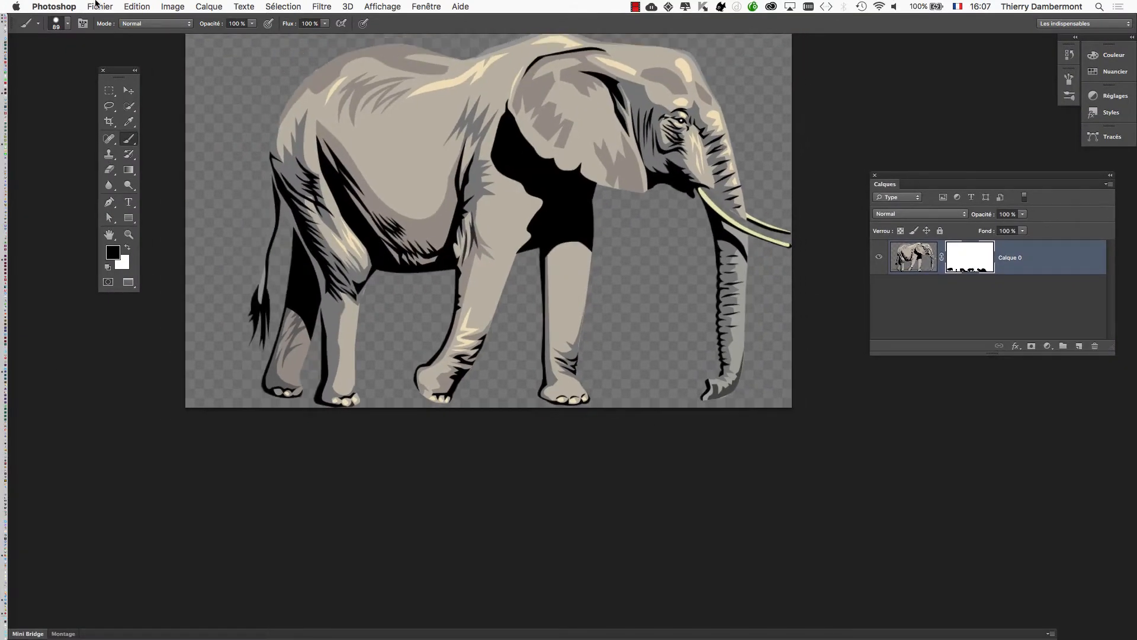
pyautogui.click(96, 3)
pyautogui.click(118, 136)
pyautogui.press('super+Tab')
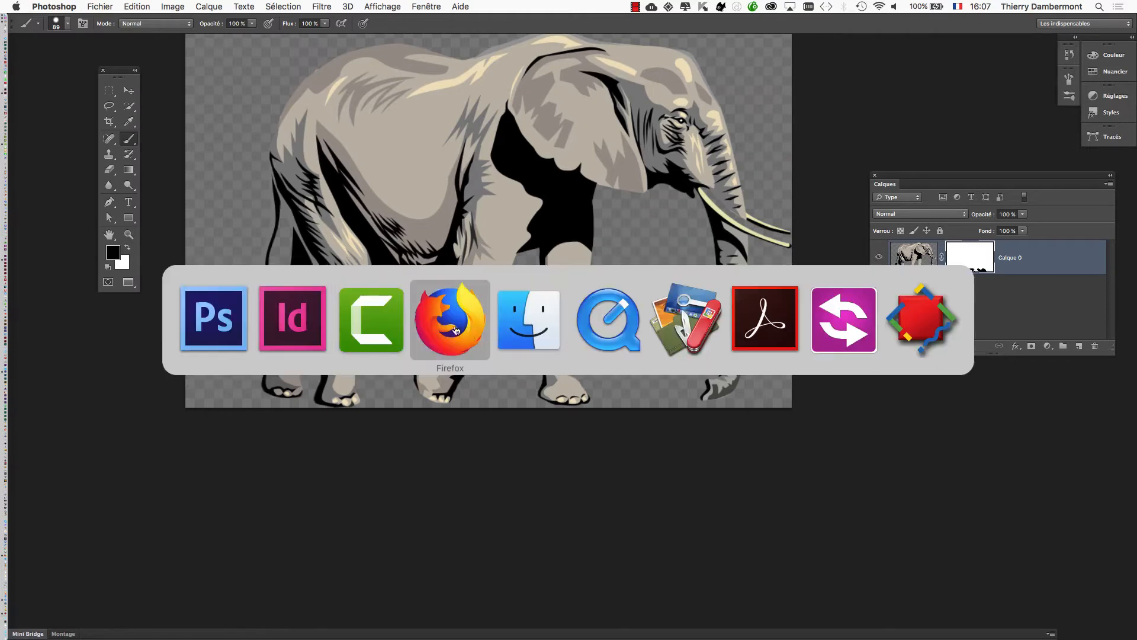
pyautogui.click(286, 322)
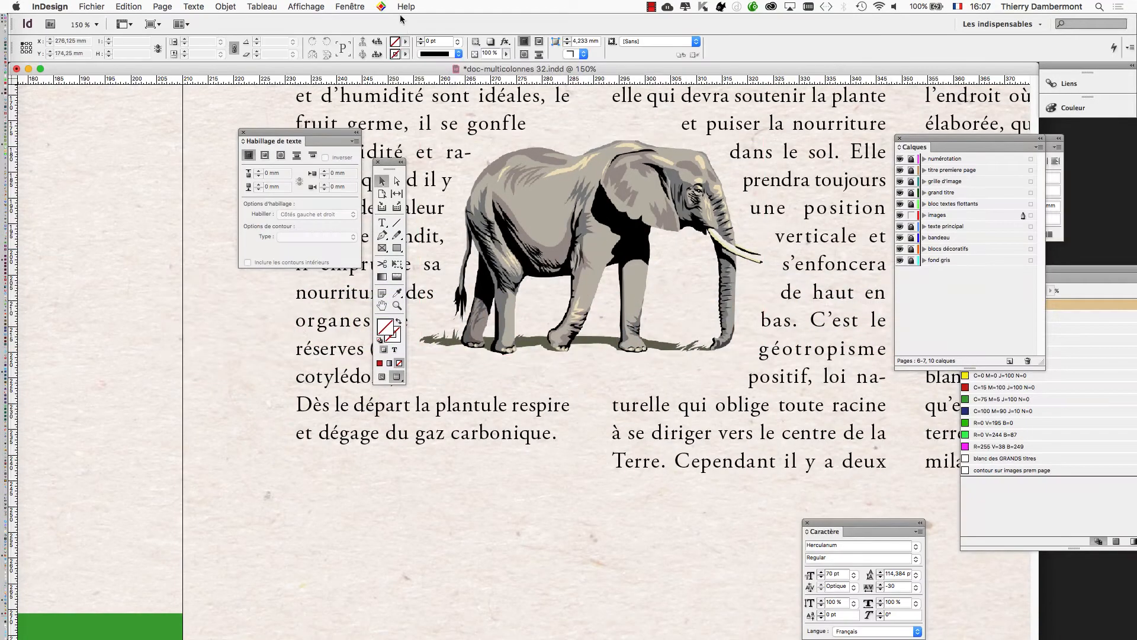
# Show the document's links panel and enlarge it and its link list to reach the elephant file.
pyautogui.click(381, 6)
pyautogui.moveTo(349, 6)
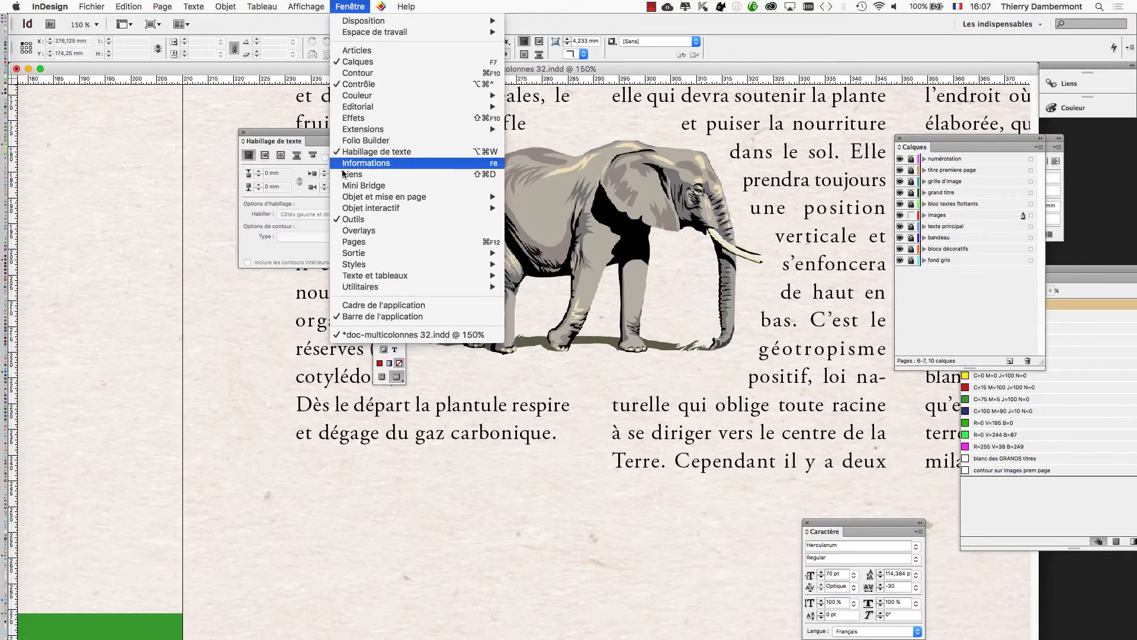
pyautogui.click(402, 175)
pyautogui.moveTo(977, 66); pyautogui.dragTo(319, 89)
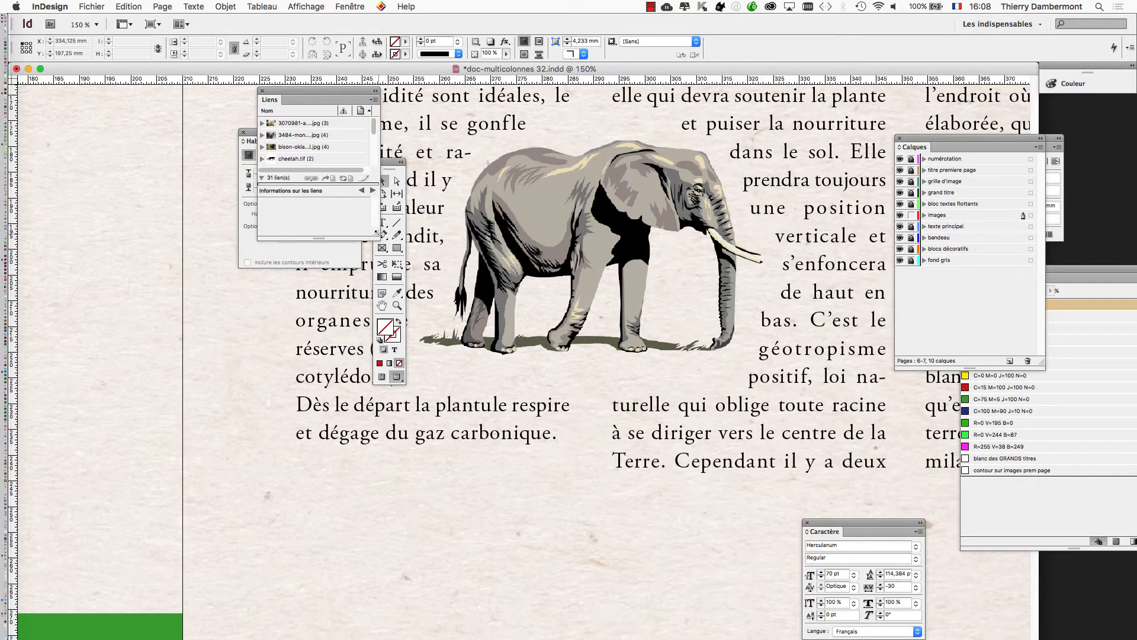
pyautogui.moveTo(377, 233); pyautogui.dragTo(548, 451)
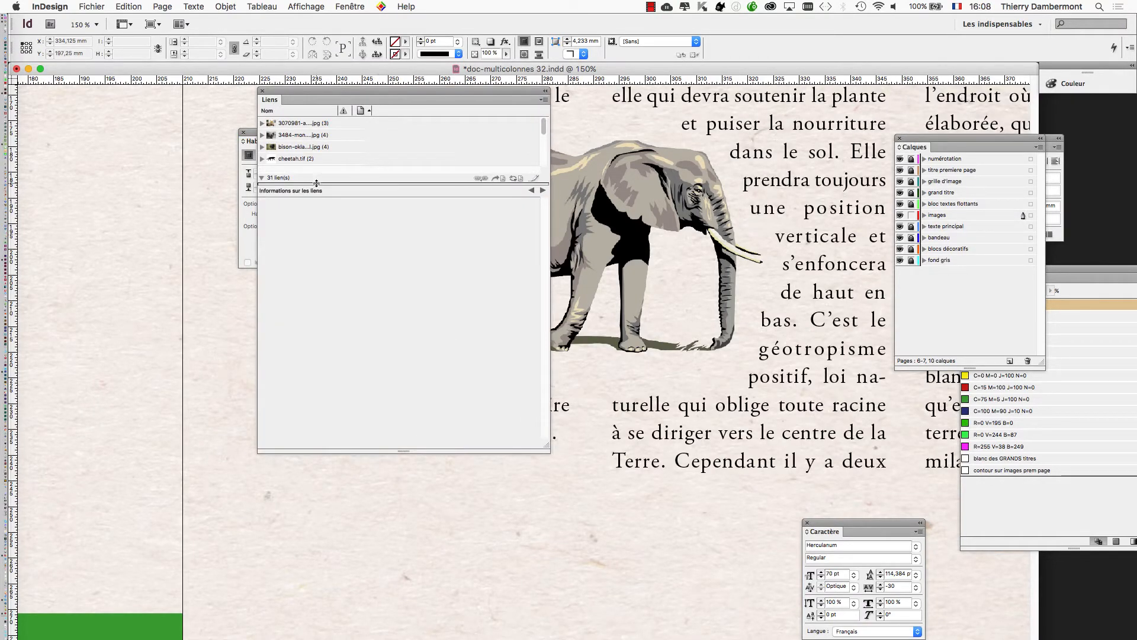
pyautogui.moveTo(316, 183); pyautogui.dragTo(321, 281)
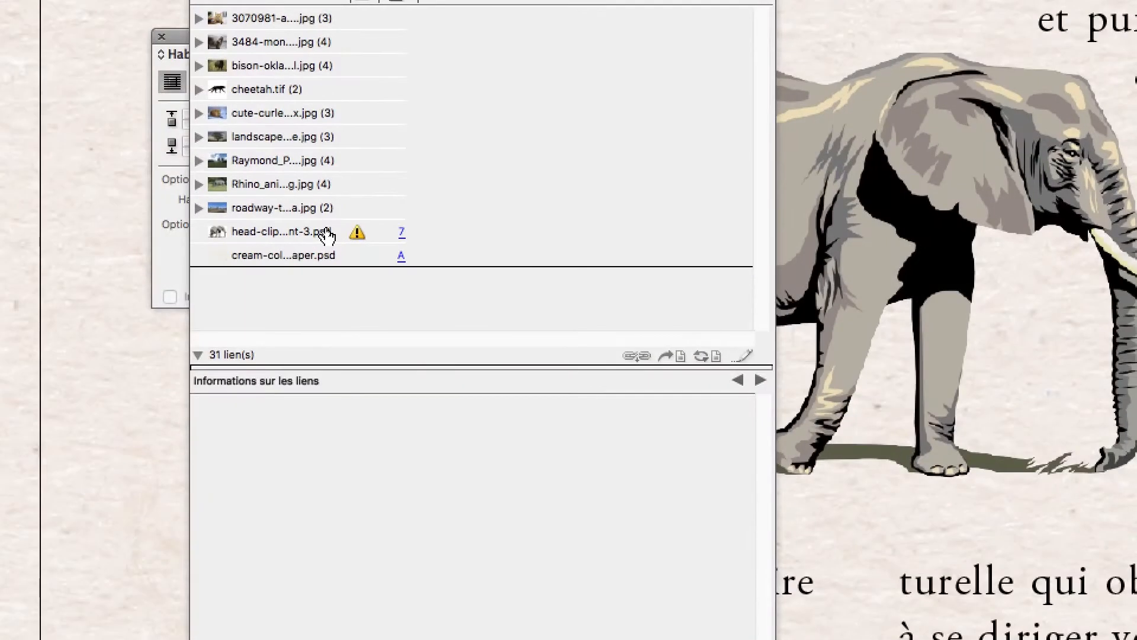
# Update the modified link head-clipart-african-elephant-3.psd and close the list of links.
pyautogui.click(326, 230)
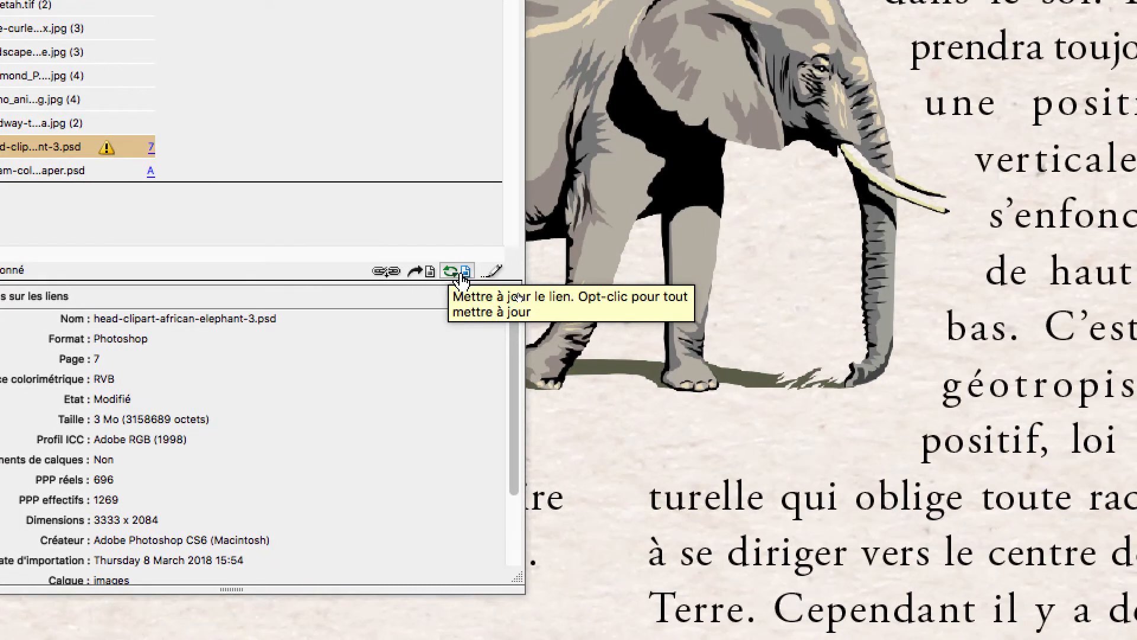
pyautogui.click(462, 273)
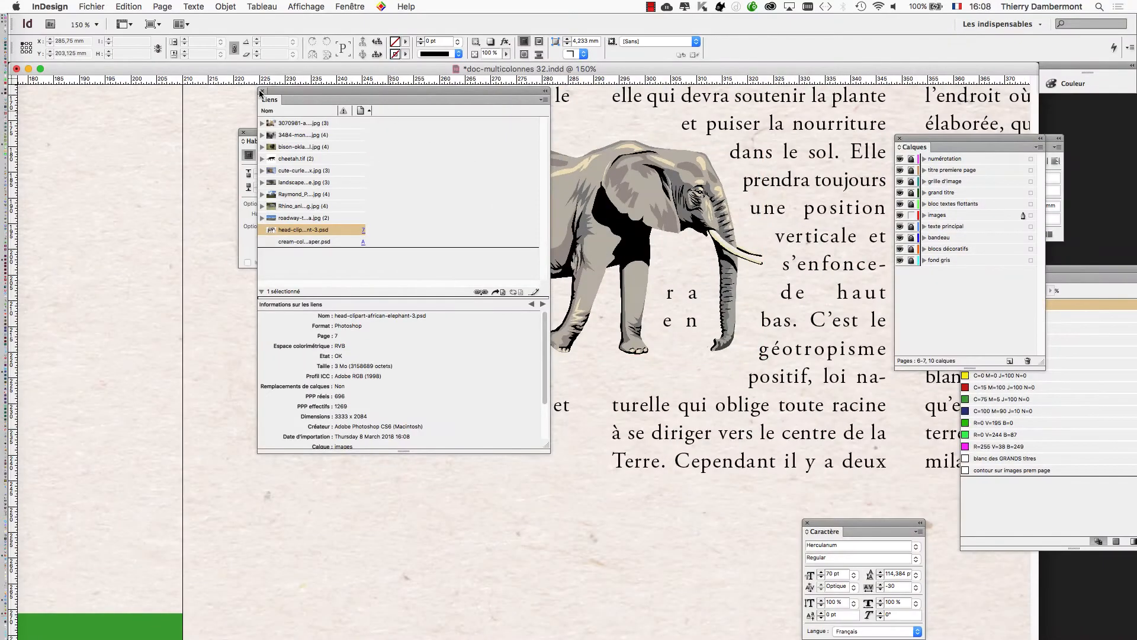
pyautogui.click(261, 91)
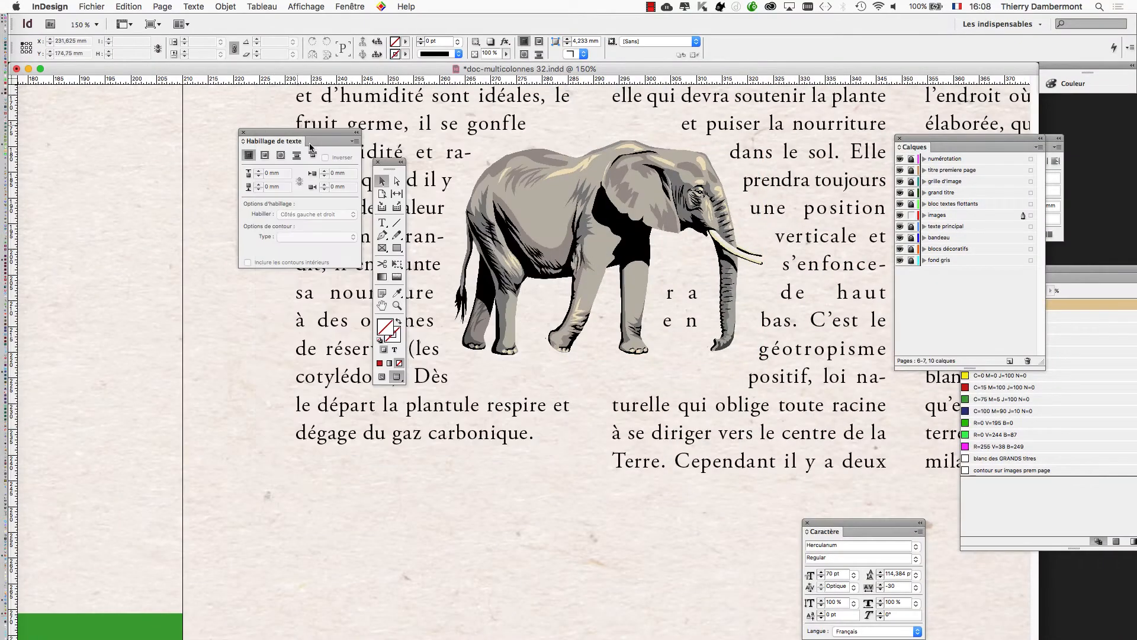
# Select the elephant image and enlarge it proportionally with Free Transform to about 133 × 83 mm.
pyautogui.moveTo(395, 163); pyautogui.dragTo(103, 162)
pyautogui.moveTo(305, 134); pyautogui.dragTo(213, 403)
pyautogui.click(592, 248)
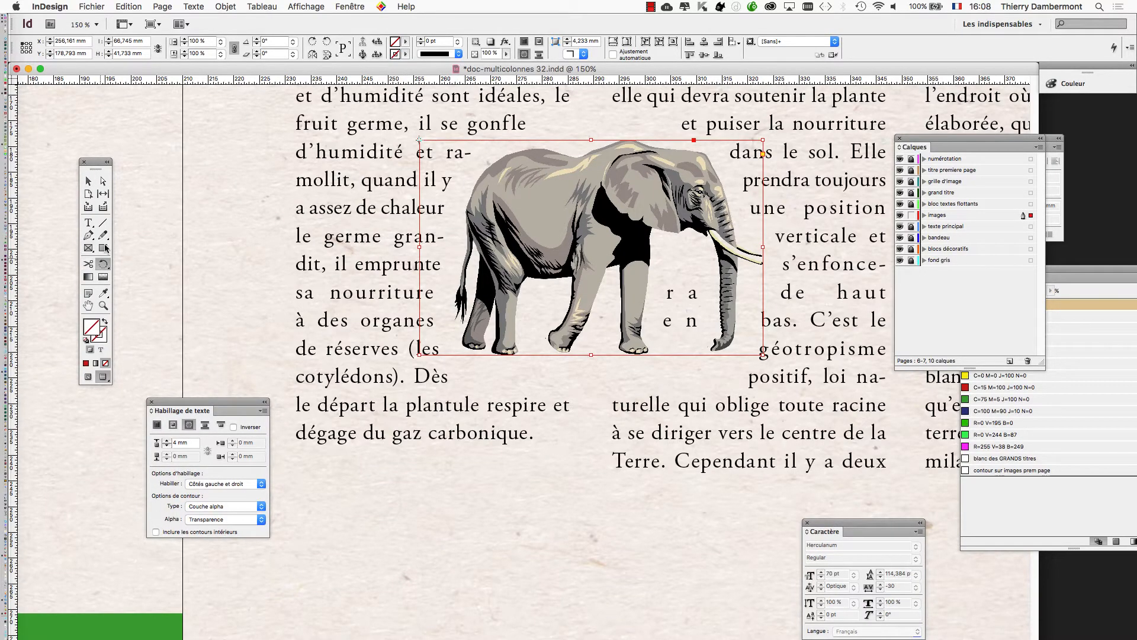
pyautogui.moveTo(105, 266); pyautogui.dragTo(127, 267)
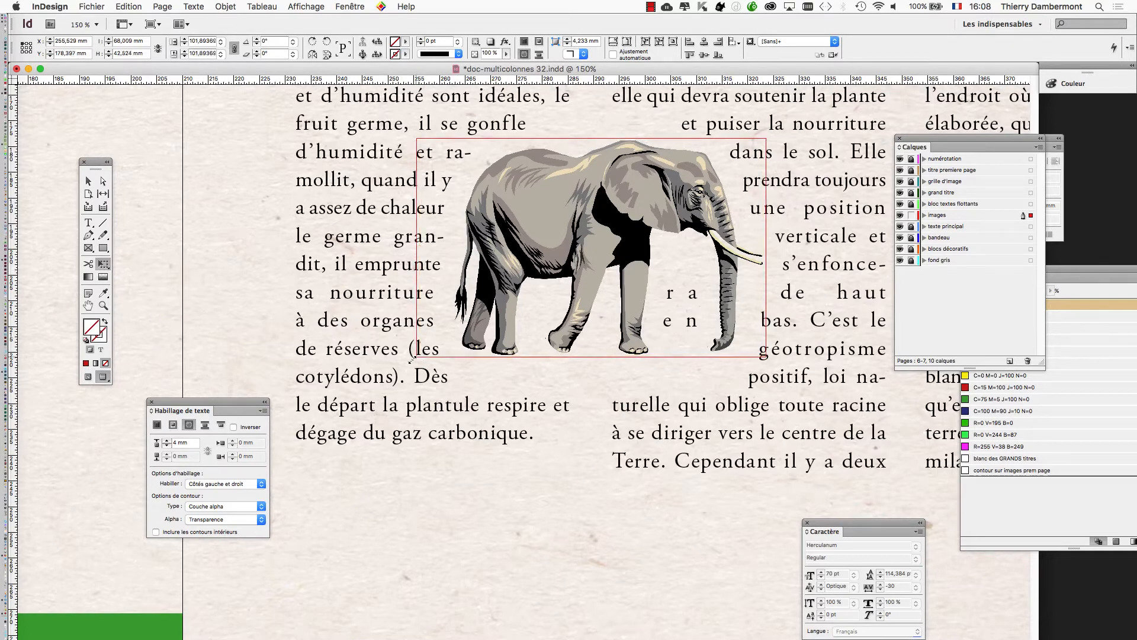
pyautogui.moveTo(418, 355); pyautogui.dragTo(330, 410)
pyautogui.scroll(-5, 578, 414)
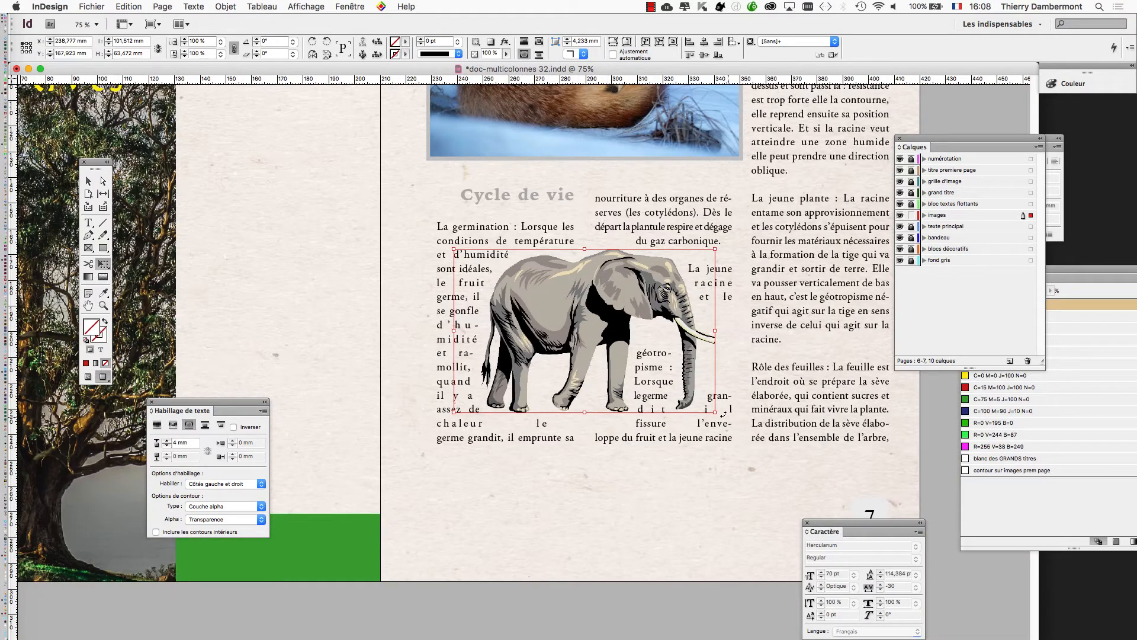
pyautogui.moveTo(716, 411); pyautogui.dragTo(768, 441)
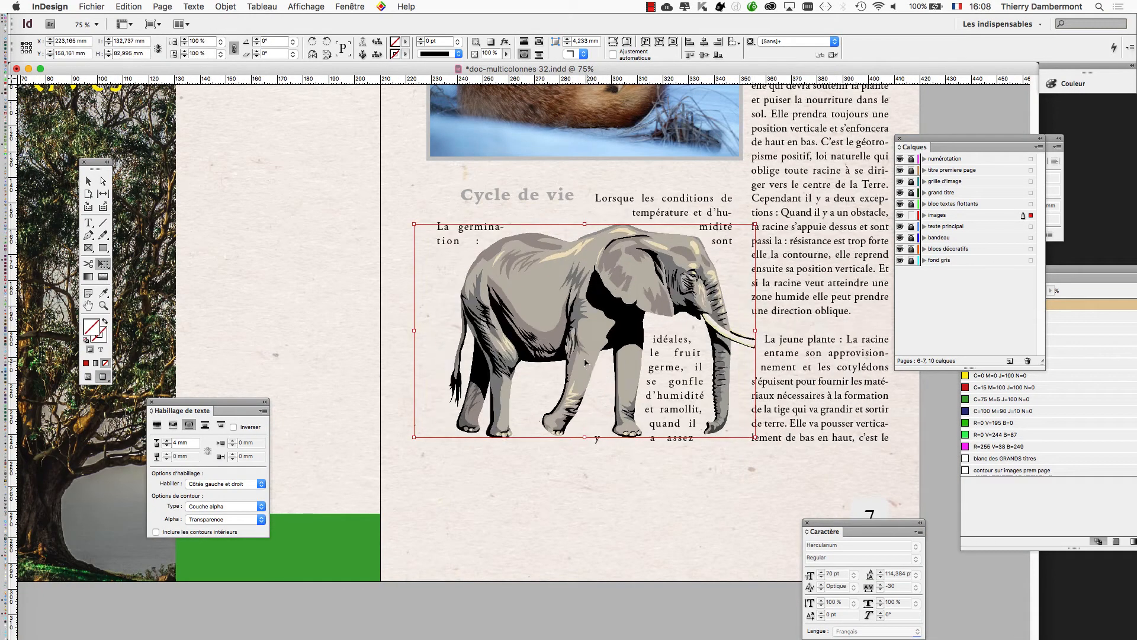
# Move the enlarged elephant across the text columns to about X 252, Y 166 mm and check its link information.
pyautogui.moveTo(594, 353); pyautogui.dragTo(656, 355)
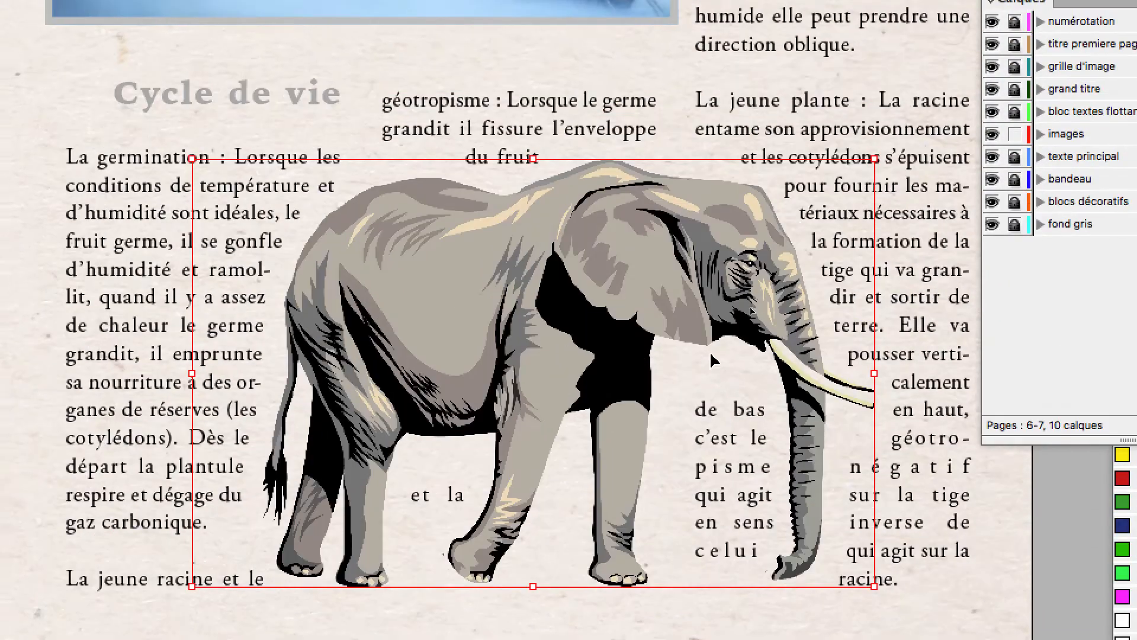
pyautogui.moveTo(655, 198); pyautogui.dragTo(630, 235)
pyautogui.moveTo(687, 346); pyautogui.dragTo(687, 347)
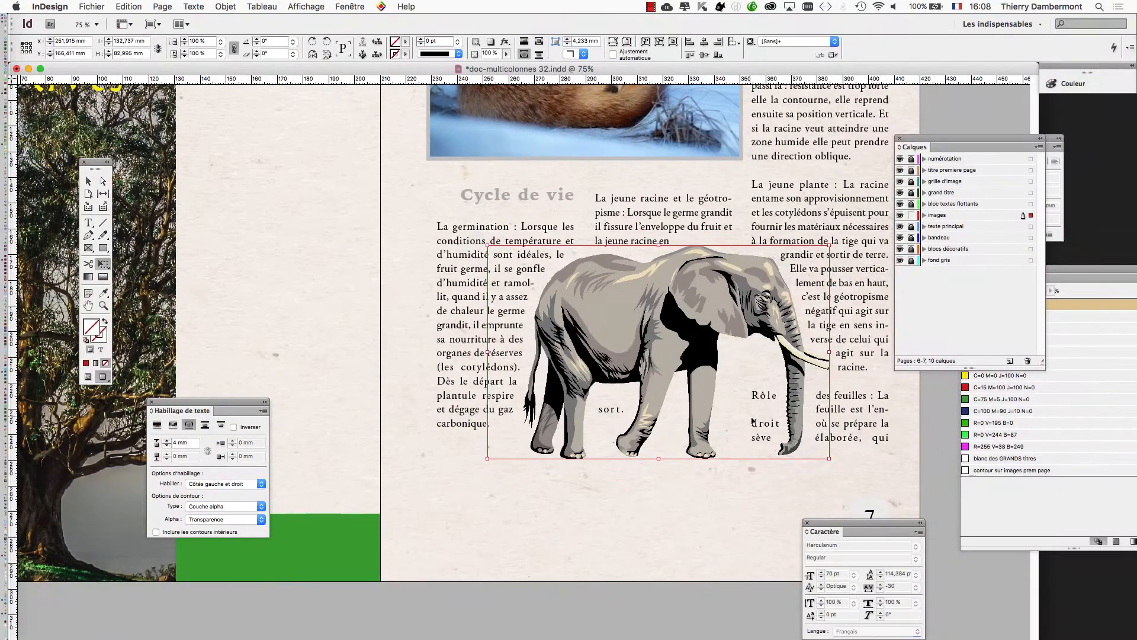
pyautogui.press('super+shift+d')
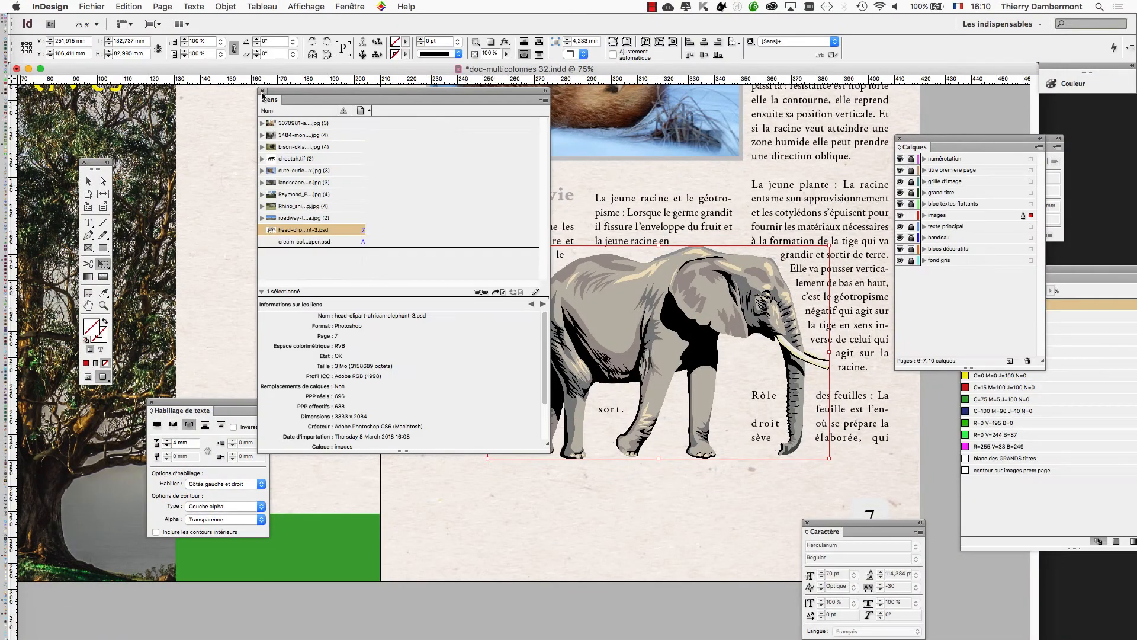
pyautogui.click(262, 92)
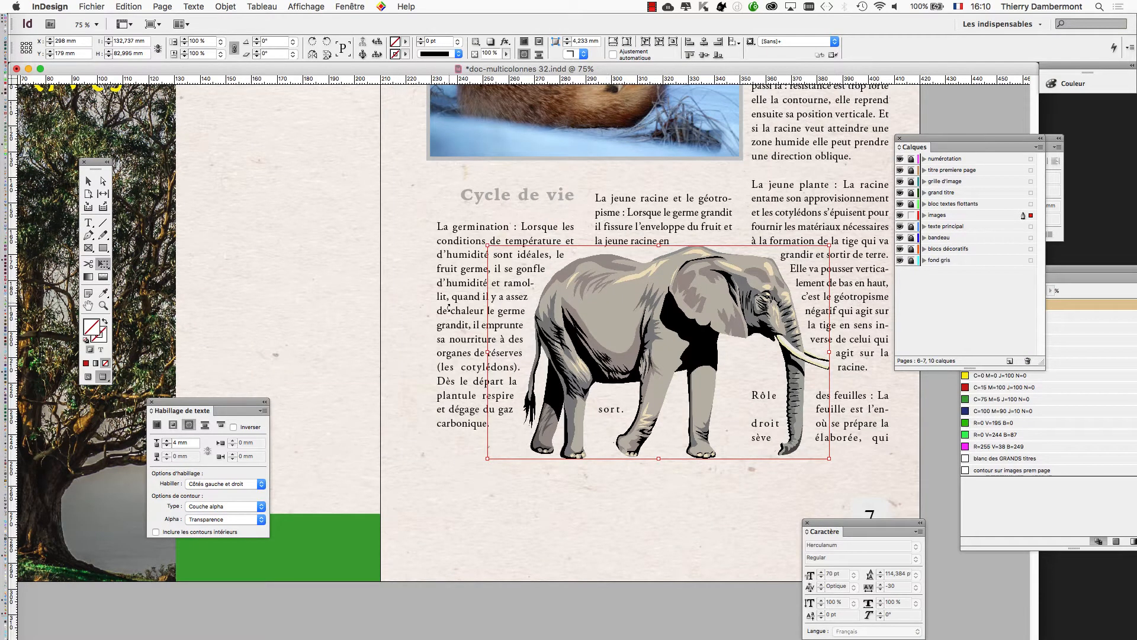
# Select the elephant again and try wrapping the text on its left side only (Côté gauche).
pyautogui.click(580, 482)
pyautogui.click(610, 355)
pyautogui.moveTo(240, 405); pyautogui.dragTo(821, 305)
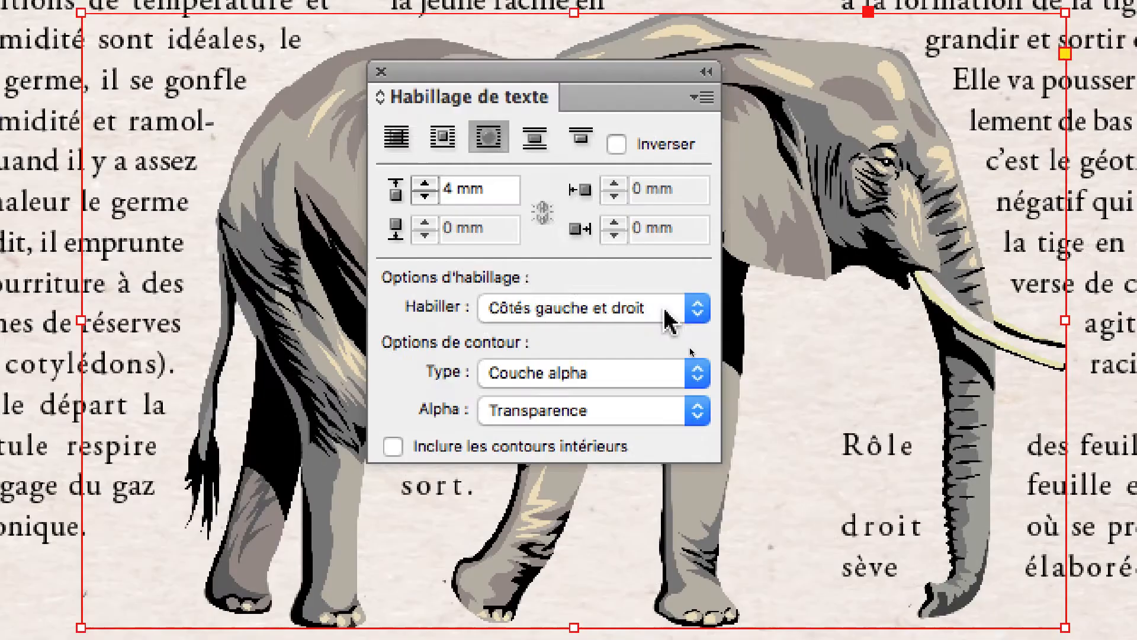
pyautogui.click(418, 203)
pyautogui.click(668, 310)
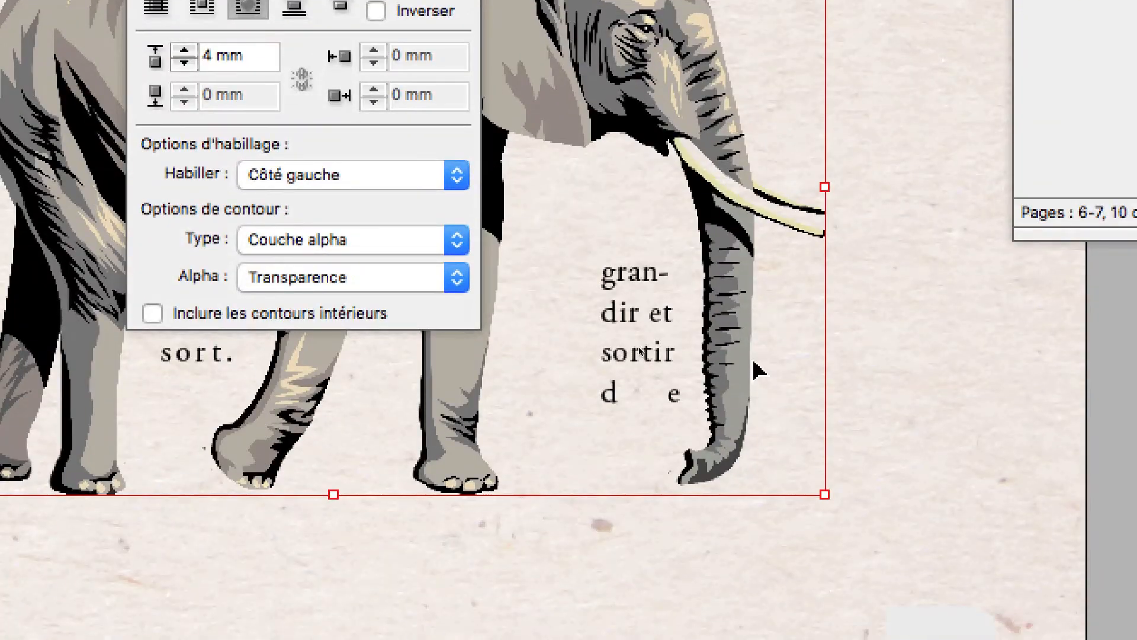
# Try Côté droit as the elephant's text wrap side and settle on Plus grande zone.
pyautogui.click(409, 175)
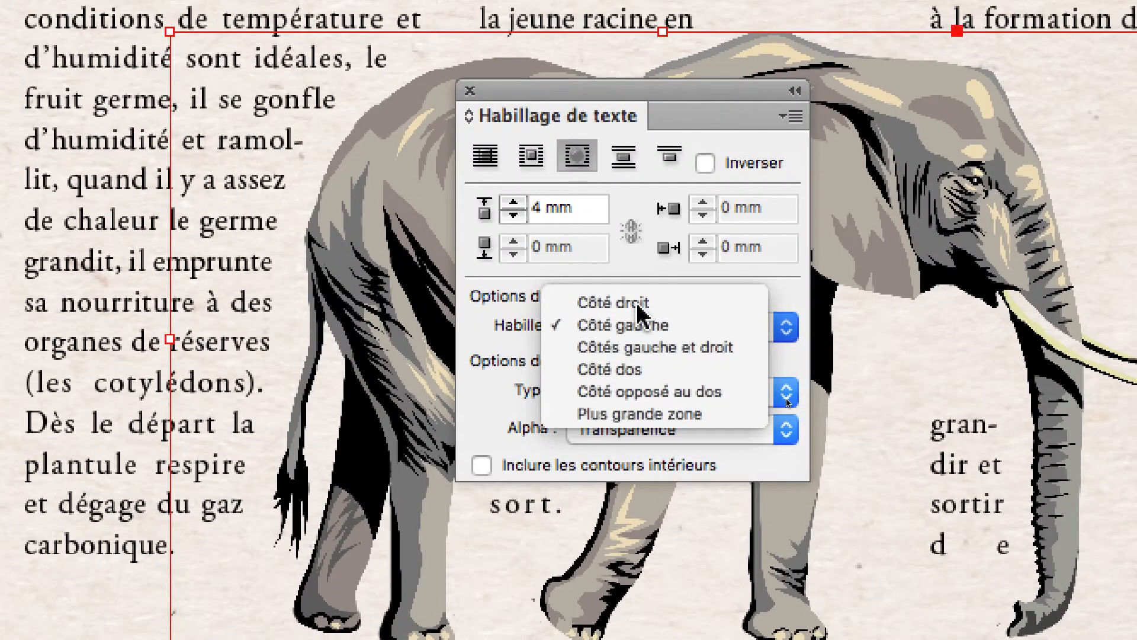
pyautogui.click(639, 304)
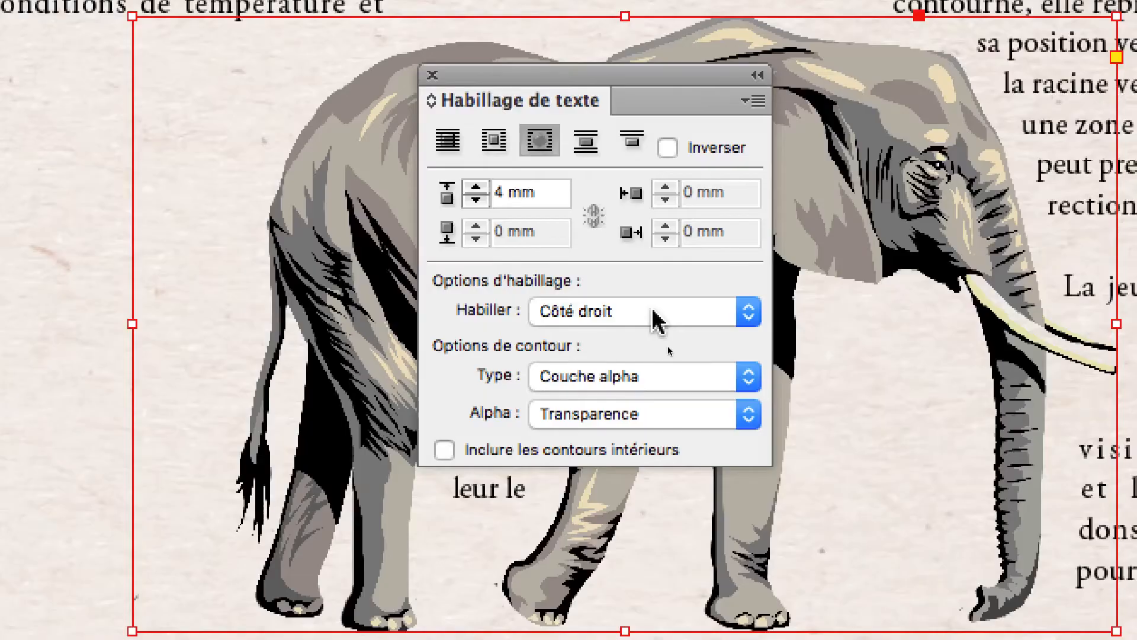
pyautogui.click(279, 209)
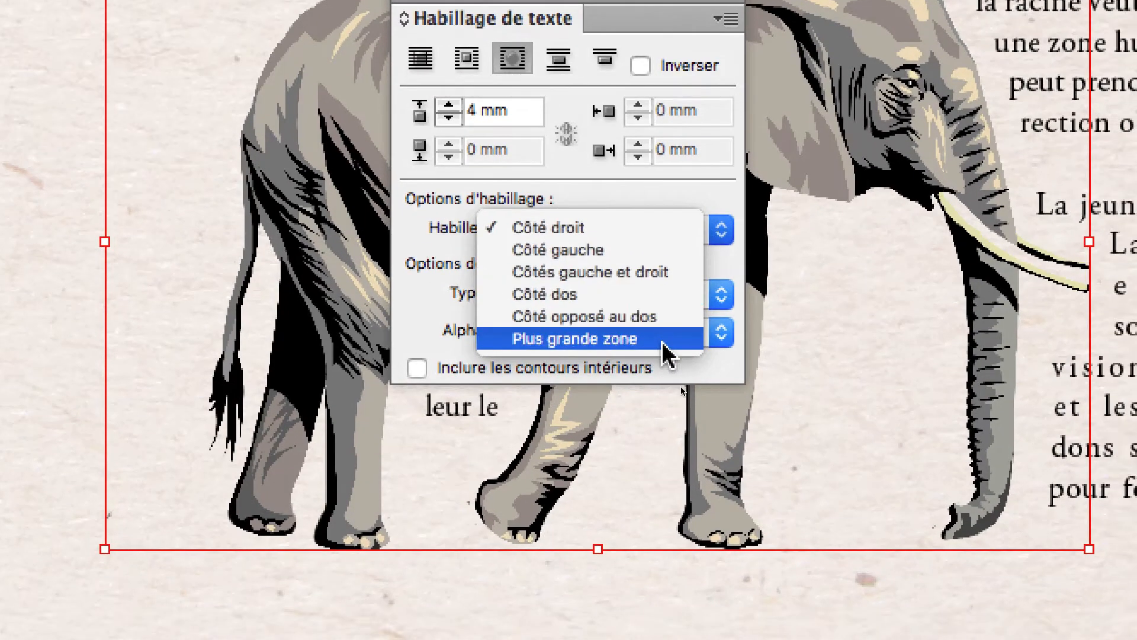
pyautogui.click(663, 343)
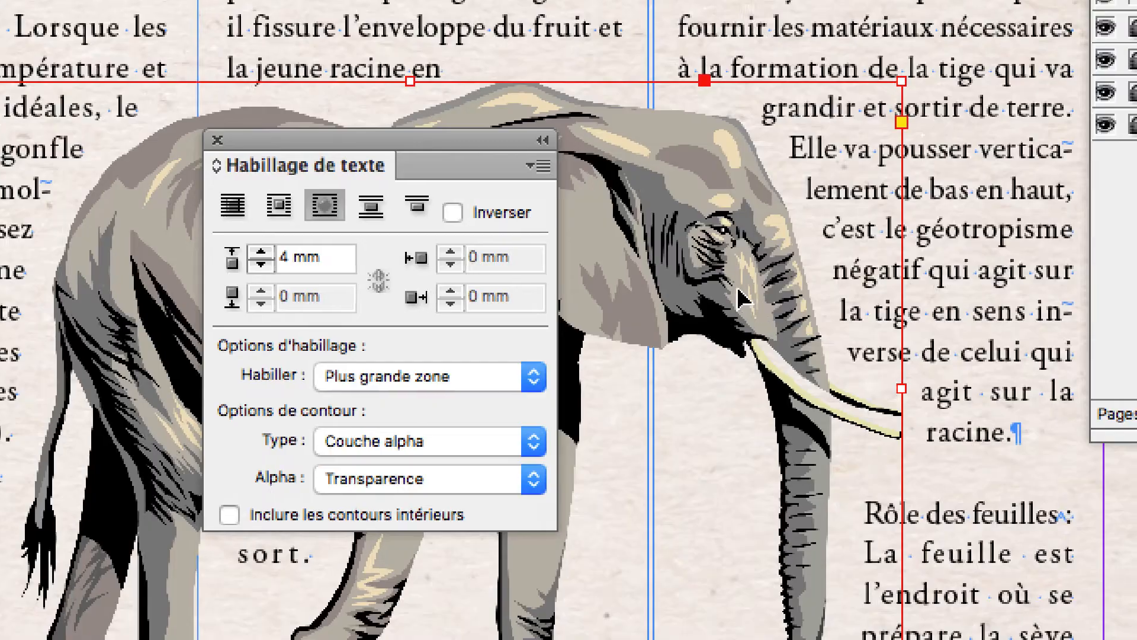
# Move the elephant back and forth across the columns to test the text flow, ending at about X 260, Y 166 mm.
pyautogui.moveTo(571, 21); pyautogui.dragTo(609, 20)
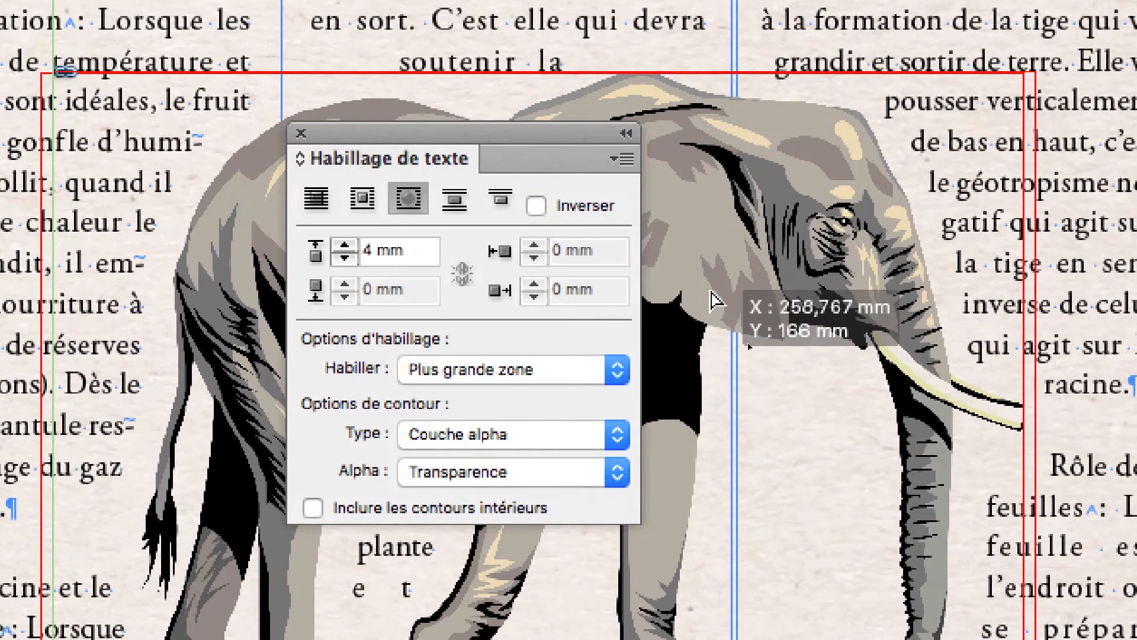
pyautogui.moveTo(711, 291); pyautogui.dragTo(712, 291)
pyautogui.moveTo(934, 566); pyautogui.dragTo(962, 567)
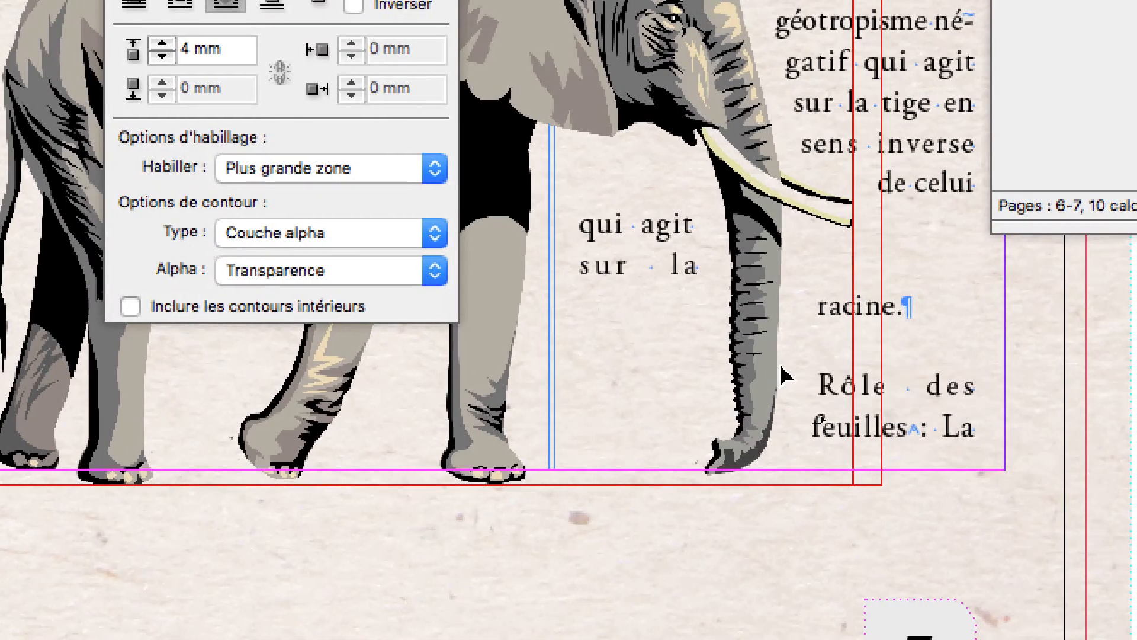
pyautogui.moveTo(781, 366); pyautogui.dragTo(799, 365)
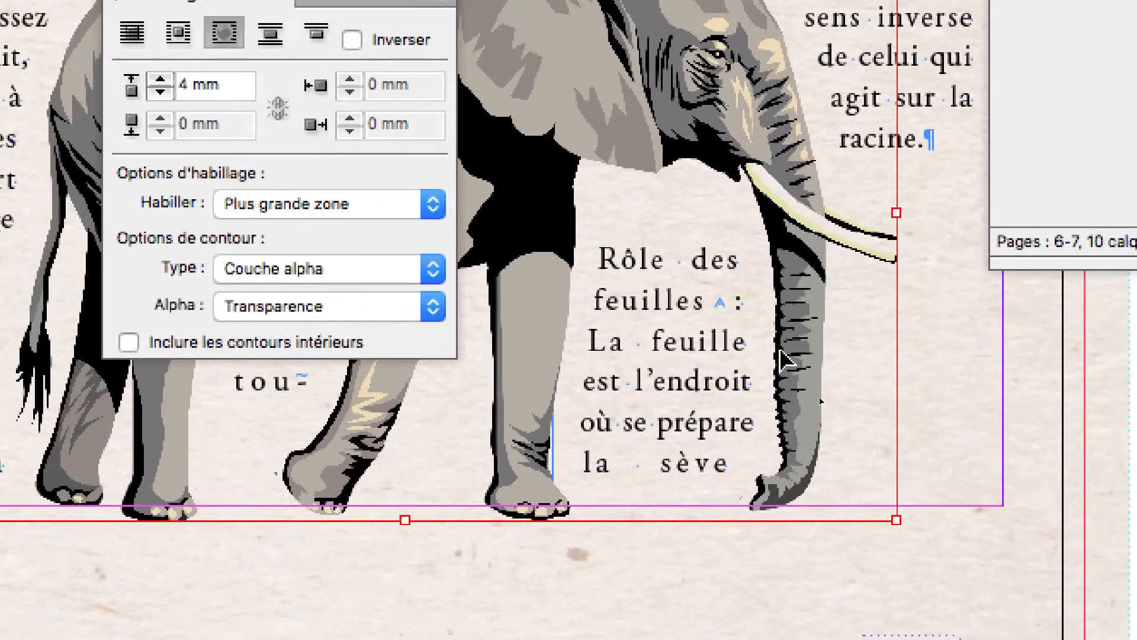
pyautogui.moveTo(681, 349); pyautogui.dragTo(568, 347)
pyautogui.moveTo(750, 352); pyautogui.dragTo(795, 333)
pyautogui.moveTo(699, 348); pyautogui.dragTo(811, 364)
pyautogui.moveTo(776, 352); pyautogui.dragTo(815, 347)
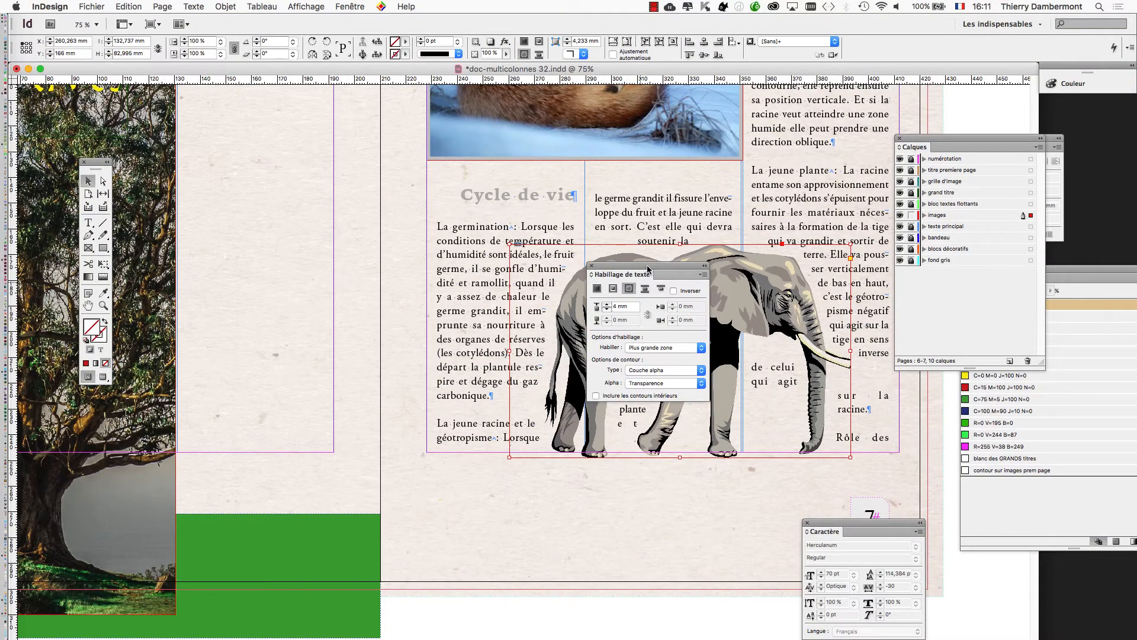
# Clear the text wrap and layers panels off the article and place the elephant at about X 253.6, Y 159.5 mm.
pyautogui.moveTo(648, 270); pyautogui.dragTo(332, 208)
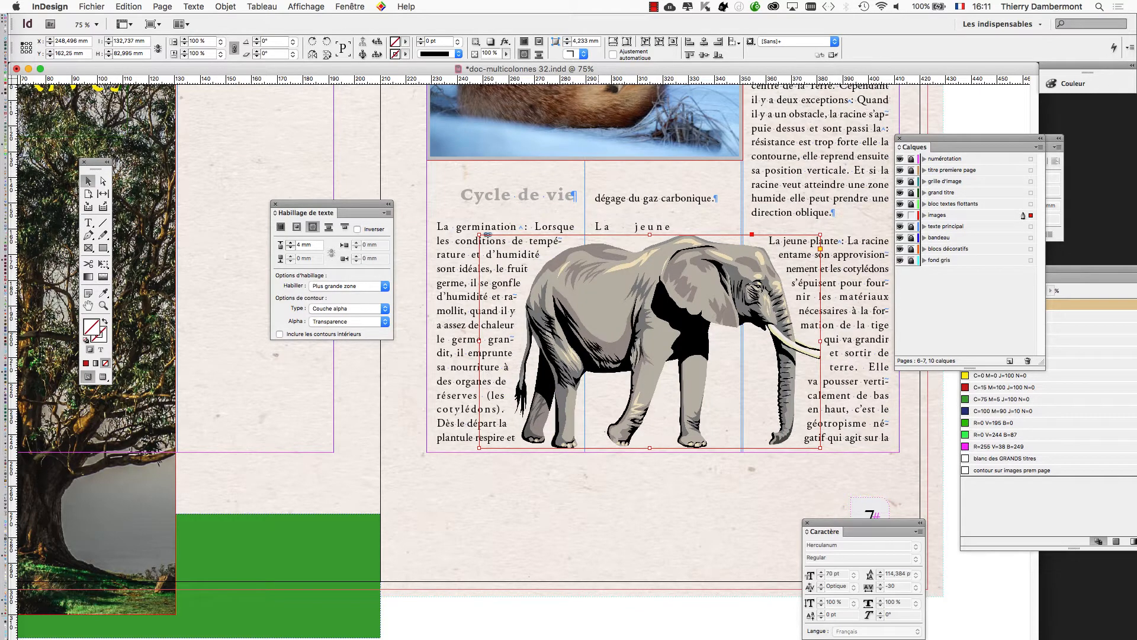
pyautogui.moveTo(597, 336)
pyautogui.mouseDown()
pyautogui.moveTo(611, 369)
pyautogui.moveTo(619, 330)
pyautogui.moveTo(607, 333)
pyautogui.mouseUp()
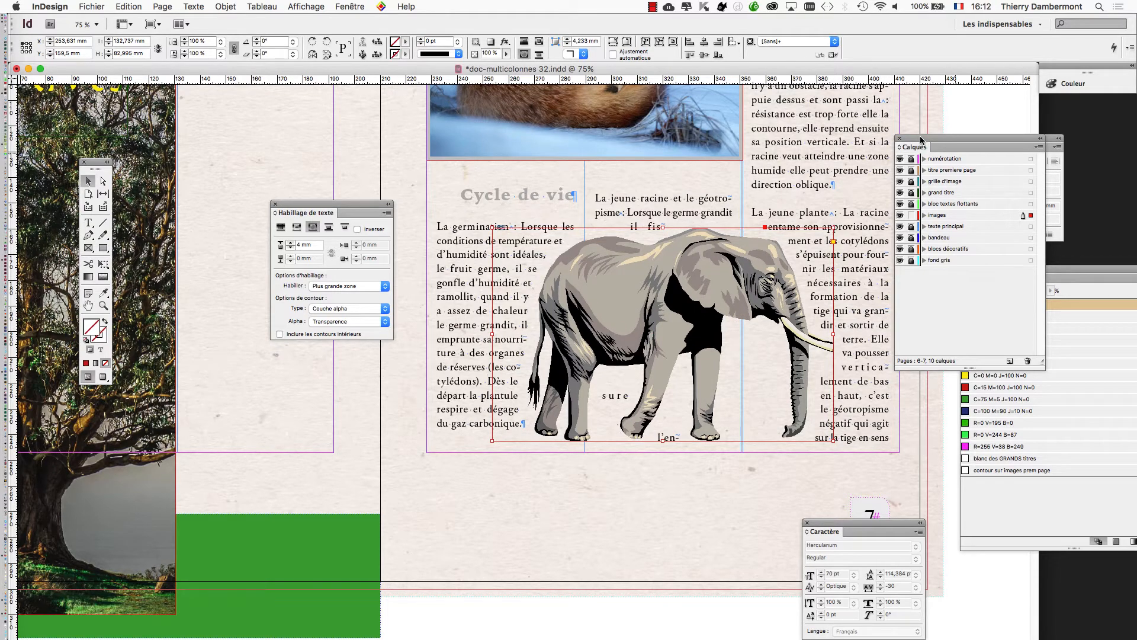
pyautogui.moveTo(927, 144); pyautogui.dragTo(1002, 157)
pyautogui.moveTo(368, 205); pyautogui.dragTo(268, 199)
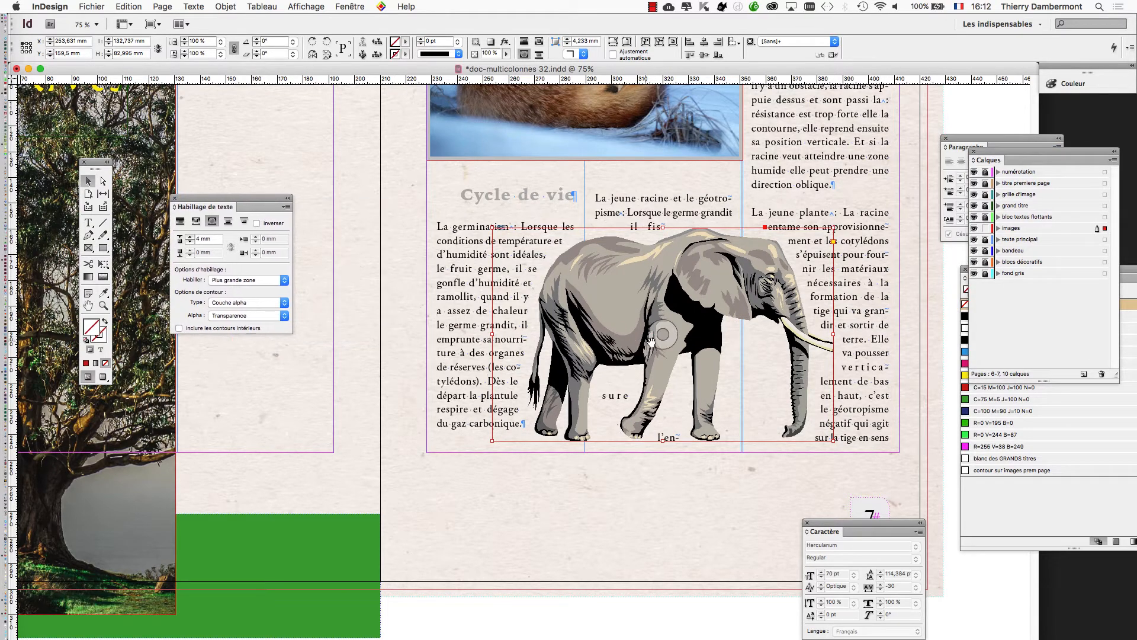
# Draw a closed freehand path of about 85 × 59 mm around the elephant's legs with the Pencil tool and deselect it.
pyautogui.press('super+equal')
pyautogui.press('super+equal')
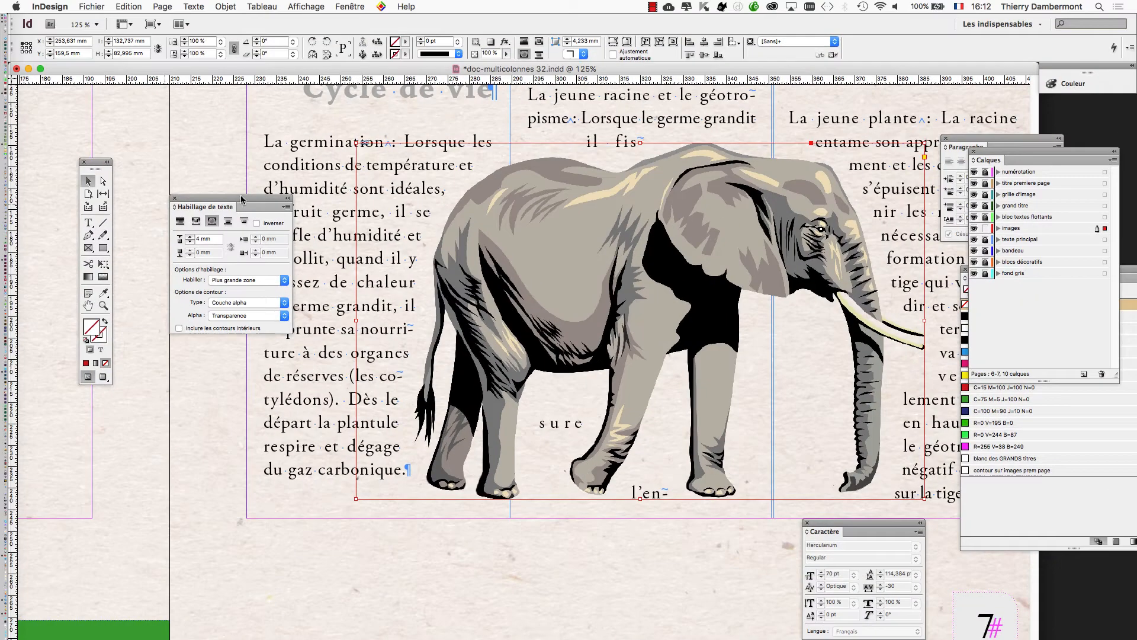
pyautogui.moveTo(241, 199); pyautogui.dragTo(220, 475)
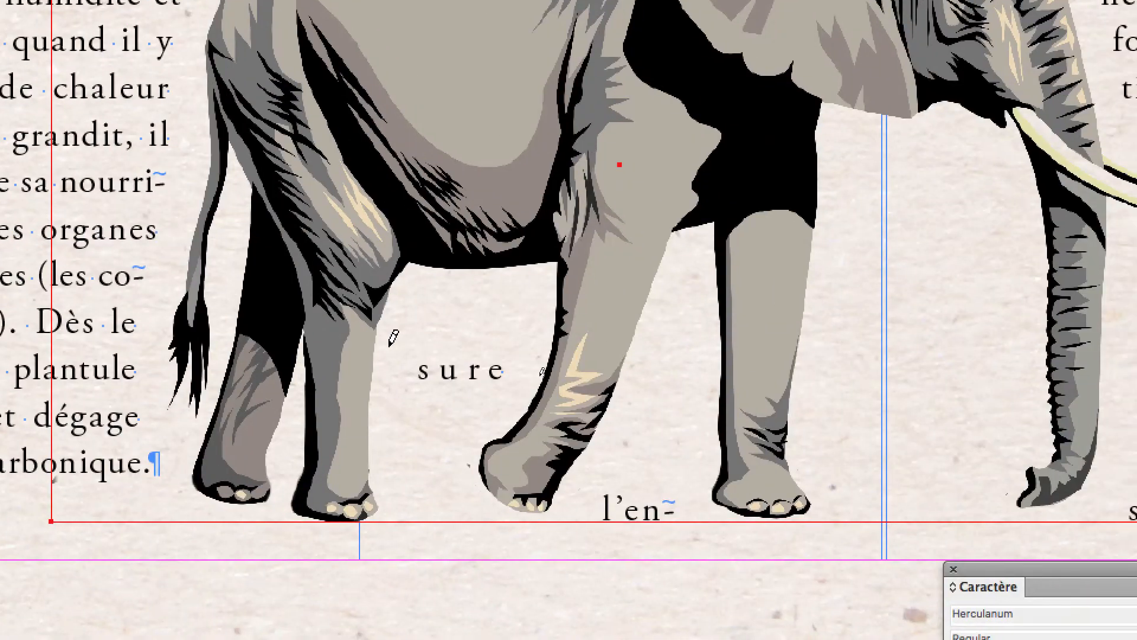
pyautogui.moveTo(971, 488)
pyautogui.mouseDown()
pyautogui.moveTo(924, 524)
pyautogui.moveTo(382, 389)
pyautogui.moveTo(565, 445)
pyautogui.moveTo(915, 442)
pyautogui.moveTo(1090, 368)
pyautogui.mouseUp()
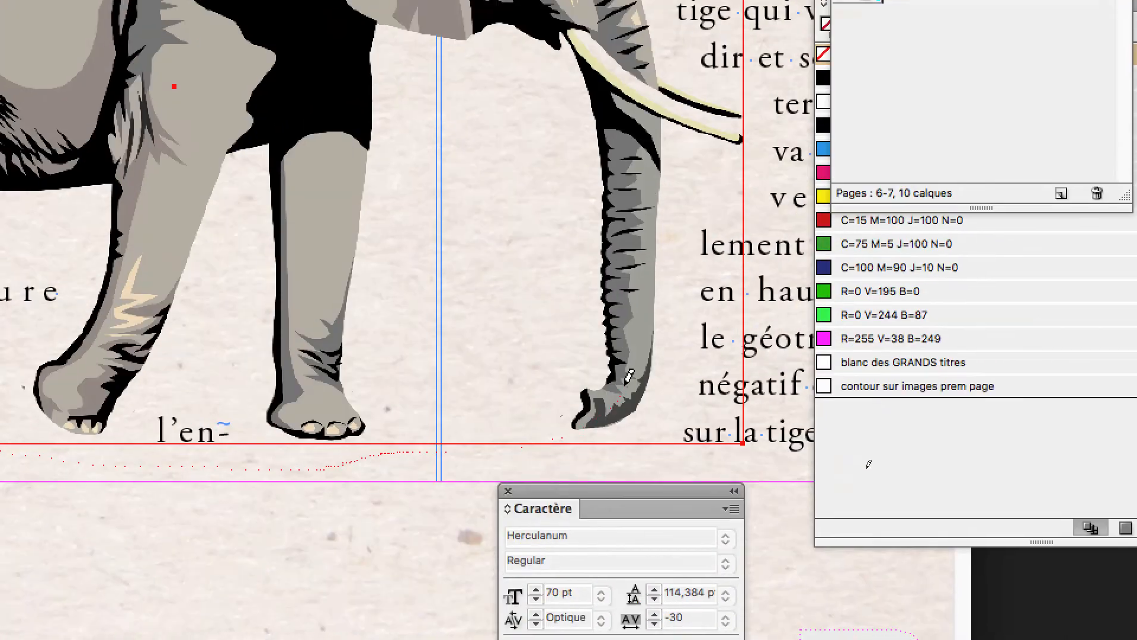
pyautogui.moveTo(626, 385)
pyautogui.mouseDown()
pyautogui.moveTo(620, 88)
pyautogui.moveTo(588, 47)
pyautogui.moveTo(85, 1)
pyautogui.moveTo(79, 34)
pyautogui.mouseUp()
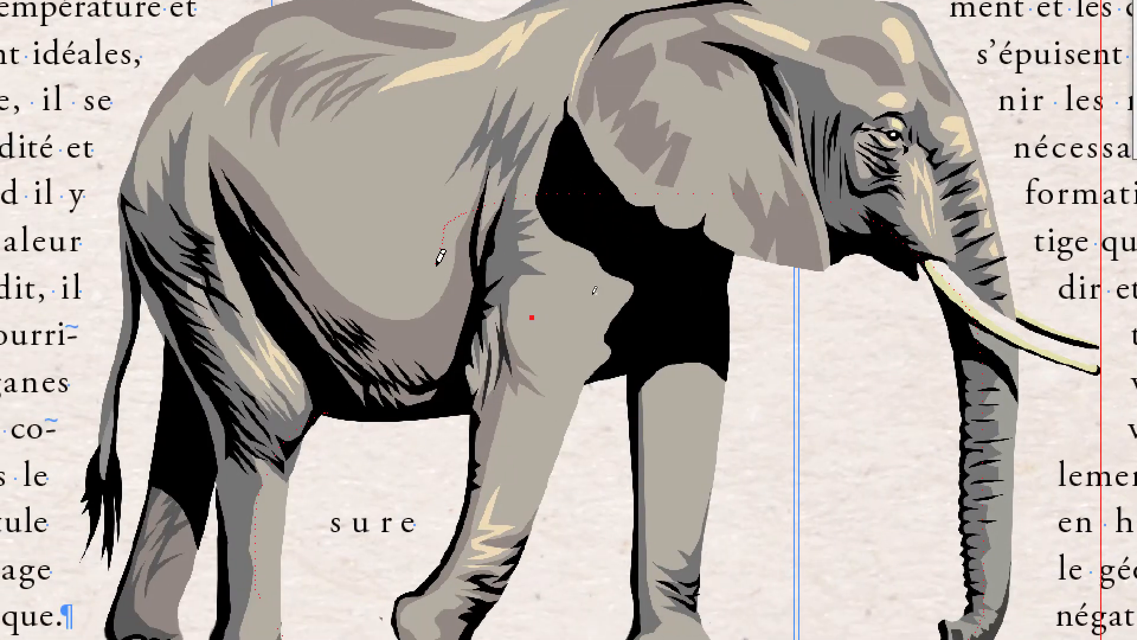
pyautogui.moveTo(441, 256); pyautogui.dragTo(438, 254)
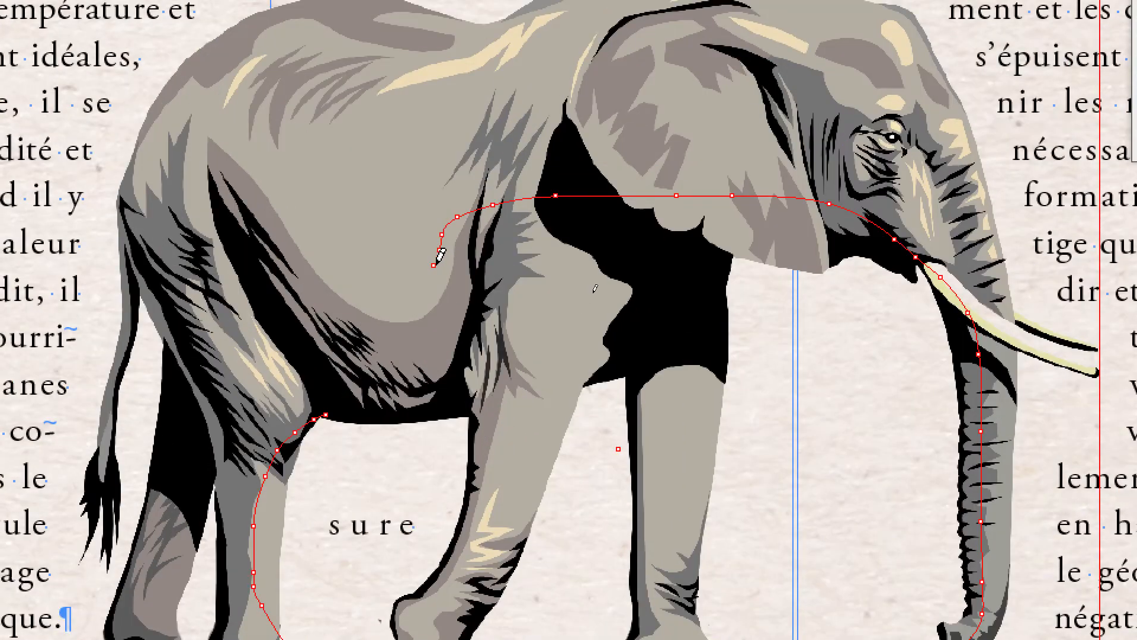
pyautogui.moveTo(466, 200)
pyautogui.mouseDown()
pyautogui.moveTo(374, 321)
pyautogui.moveTo(389, 328)
pyautogui.mouseUp()
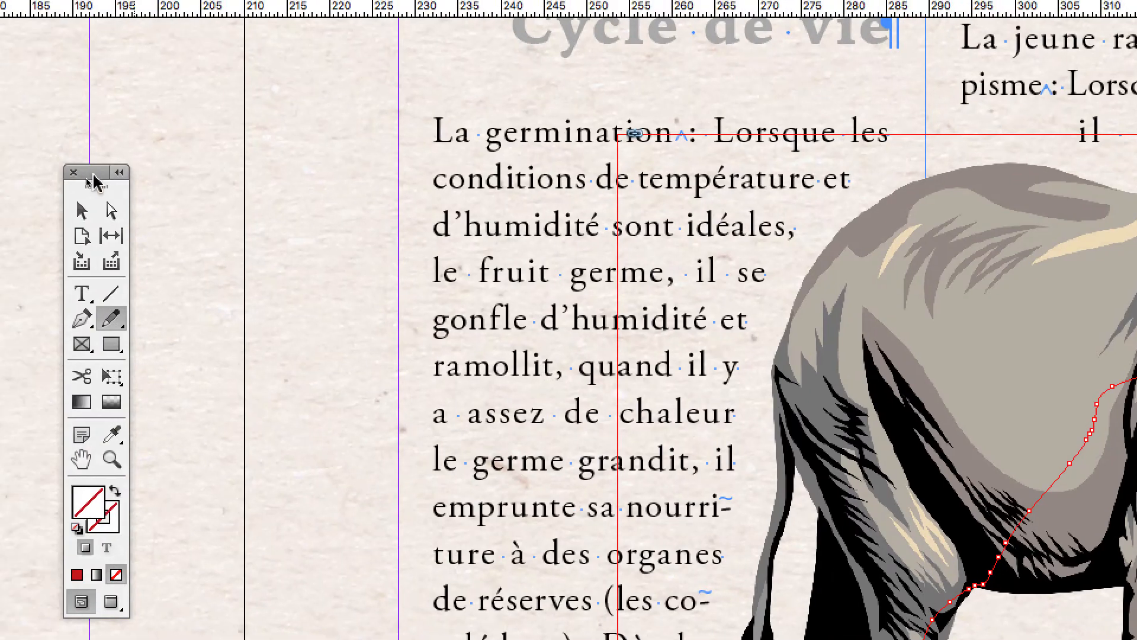
pyautogui.click(81, 211)
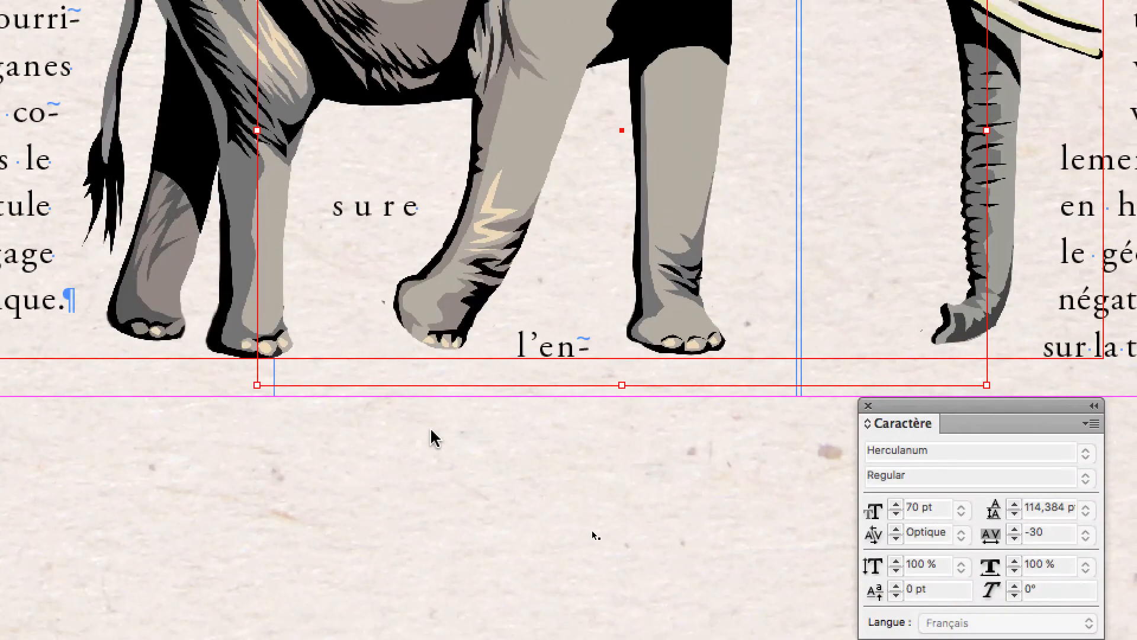
pyautogui.click(504, 500)
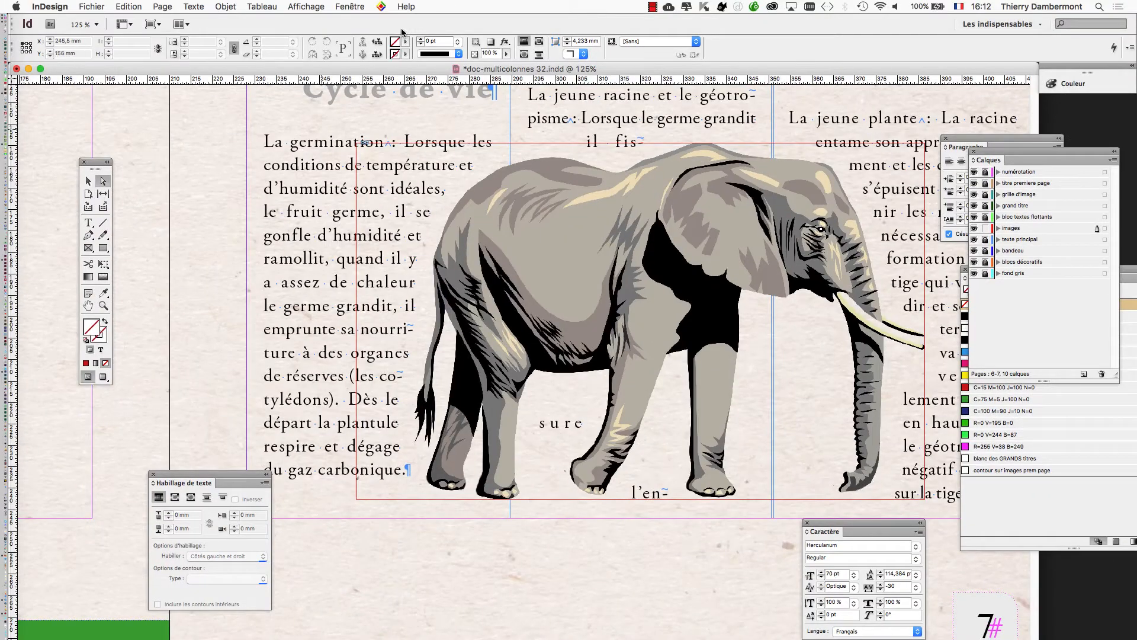
# Bring the layers list into view, expand the images layer and select the freehand <tracé> object.
pyautogui.click(350, 7)
pyautogui.moveTo(381, 106)
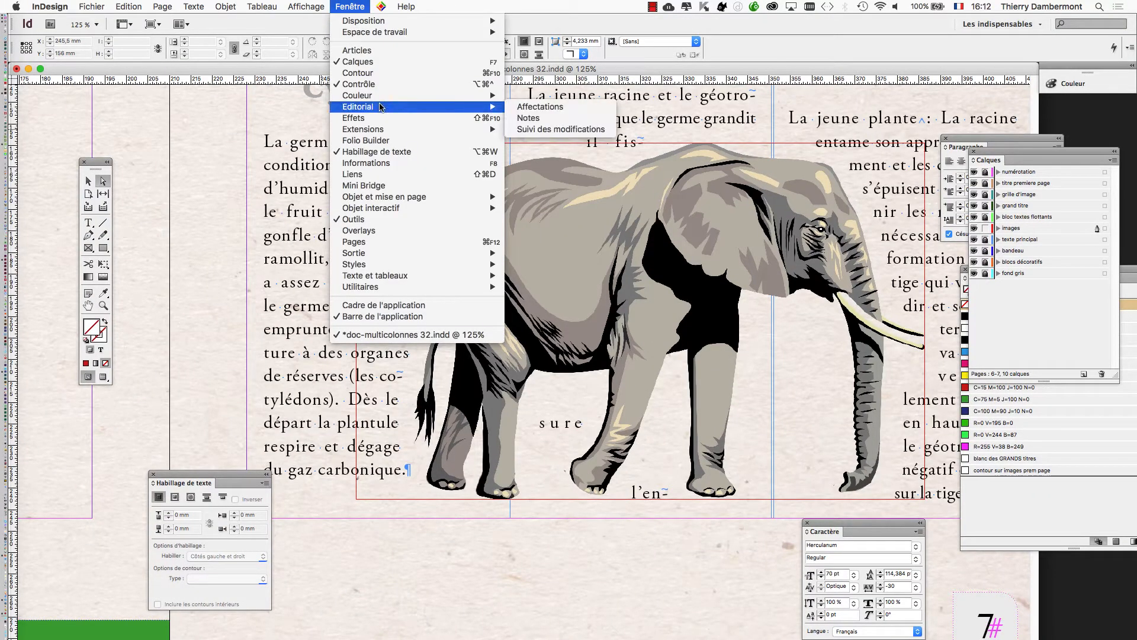
pyautogui.click(395, 62)
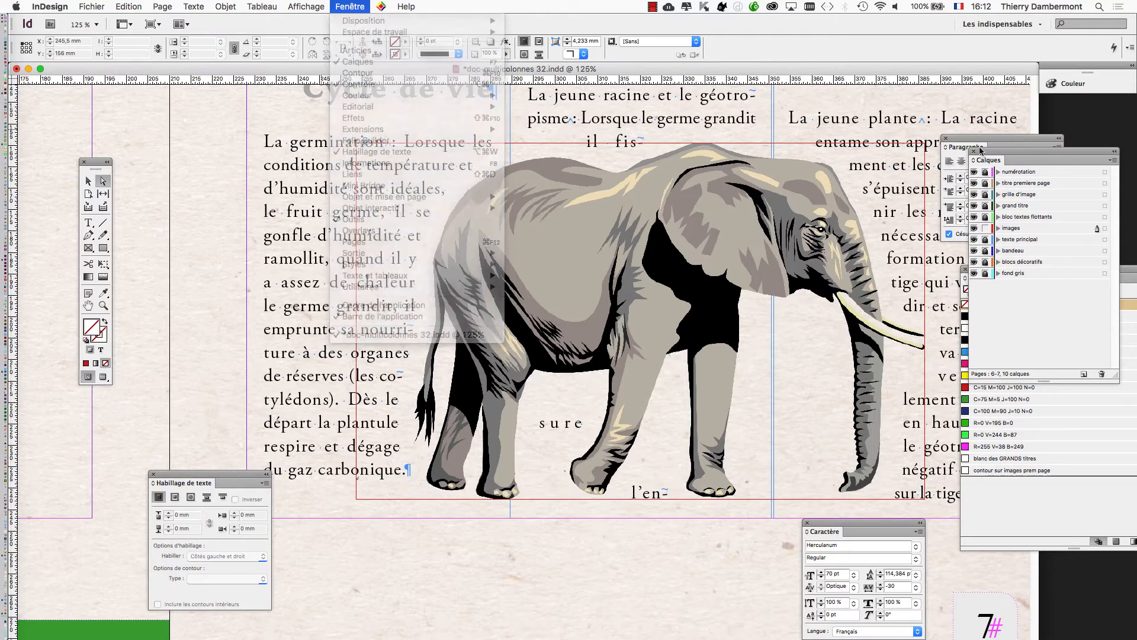
pyautogui.moveTo(980, 151); pyautogui.dragTo(718, 241)
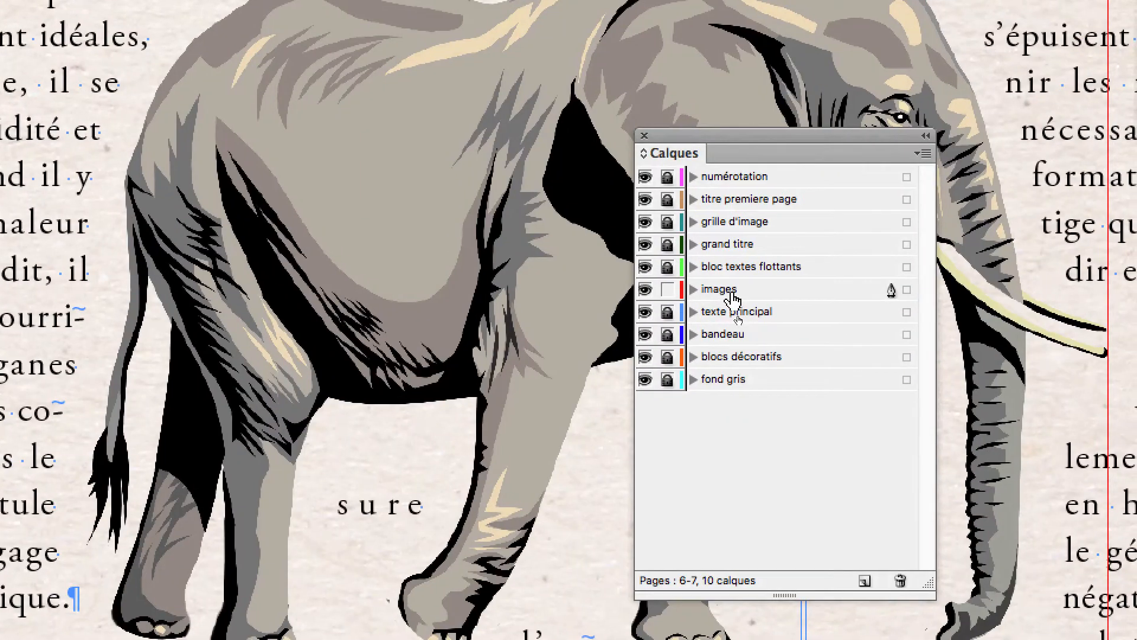
pyautogui.click(737, 391)
pyautogui.click(734, 291)
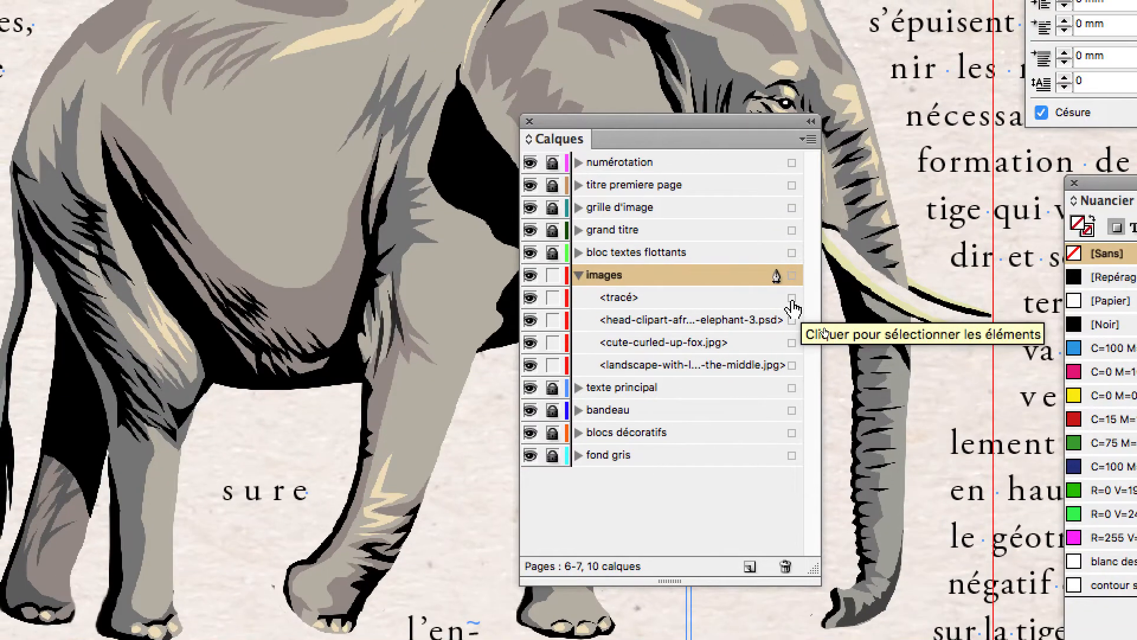
pyautogui.click(948, 315)
pyautogui.click(791, 298)
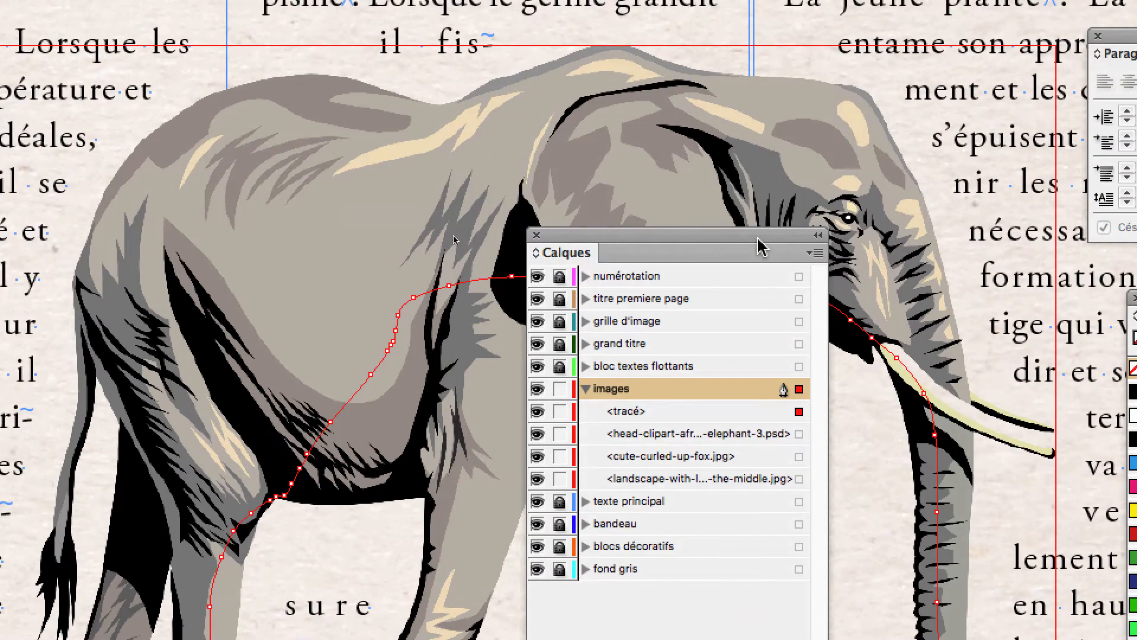
# Move the layers panel out of the way and apply a bounding-box text wrap to the selected freehand path.
pyautogui.moveTo(757, 238); pyautogui.dragTo(523, 237)
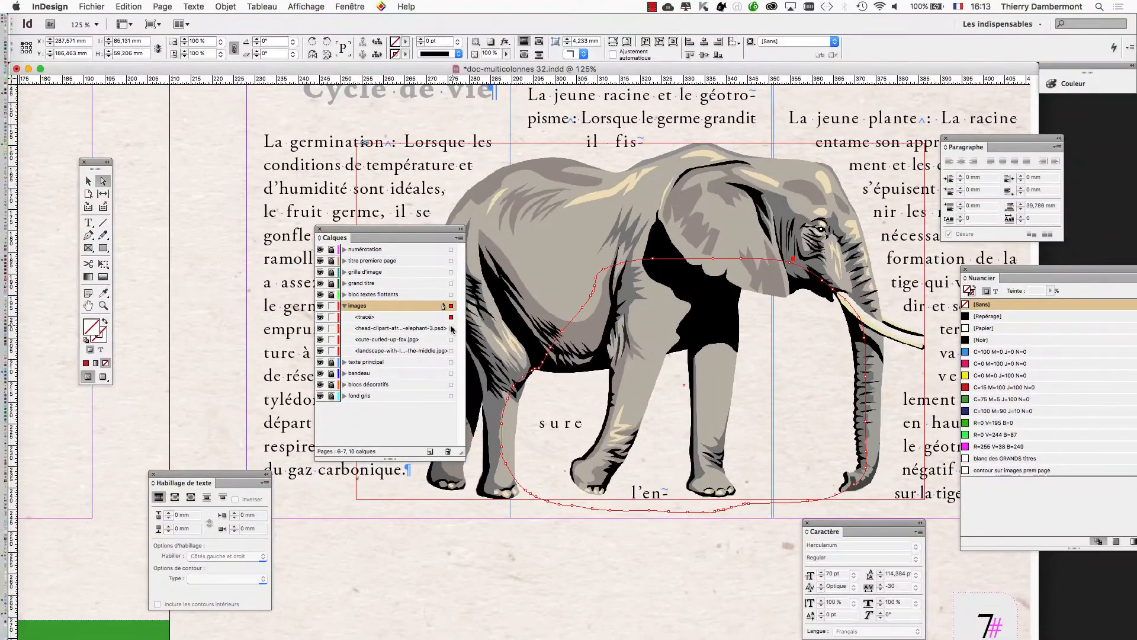
pyautogui.moveTo(412, 231); pyautogui.dragTo(415, 578)
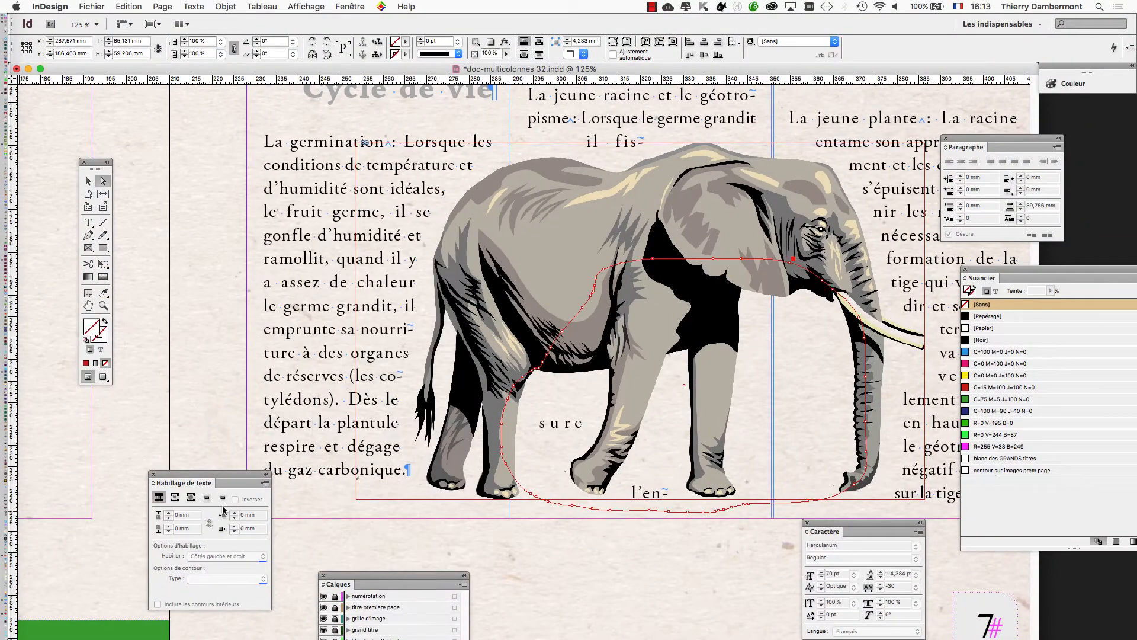
pyautogui.moveTo(231, 474); pyautogui.dragTo(827, 291)
pyautogui.click(739, 332)
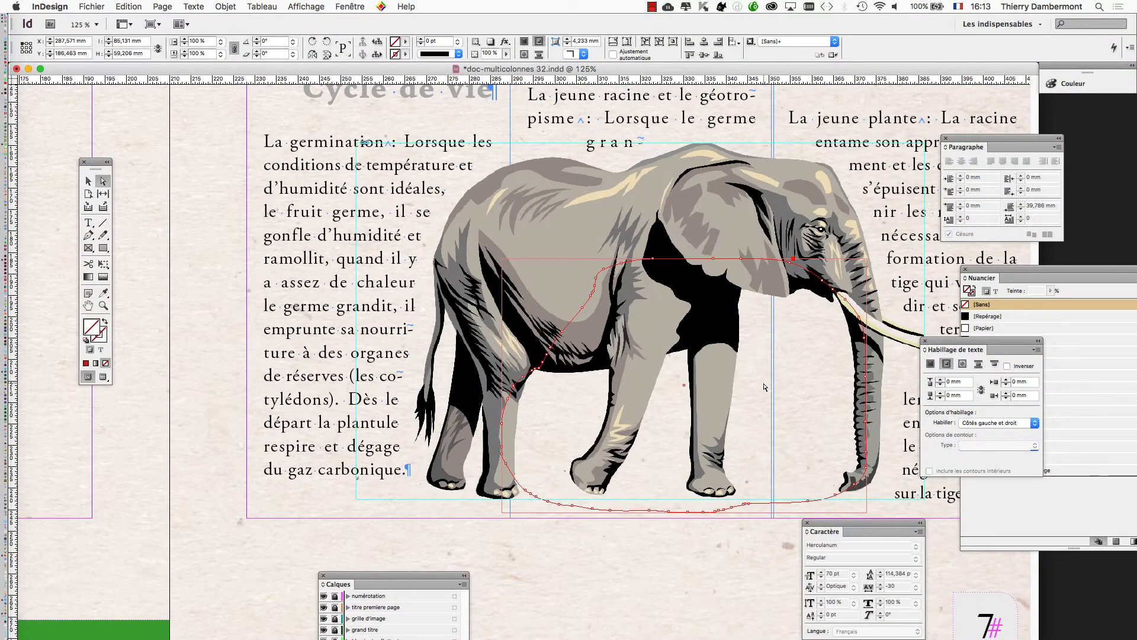
# Bring the layers list into view, select the freehand <tracé> path together with the elephant image, and group the two.
pyautogui.scroll(-1, 681, 395)
pyautogui.scroll(-1, 764, 387)
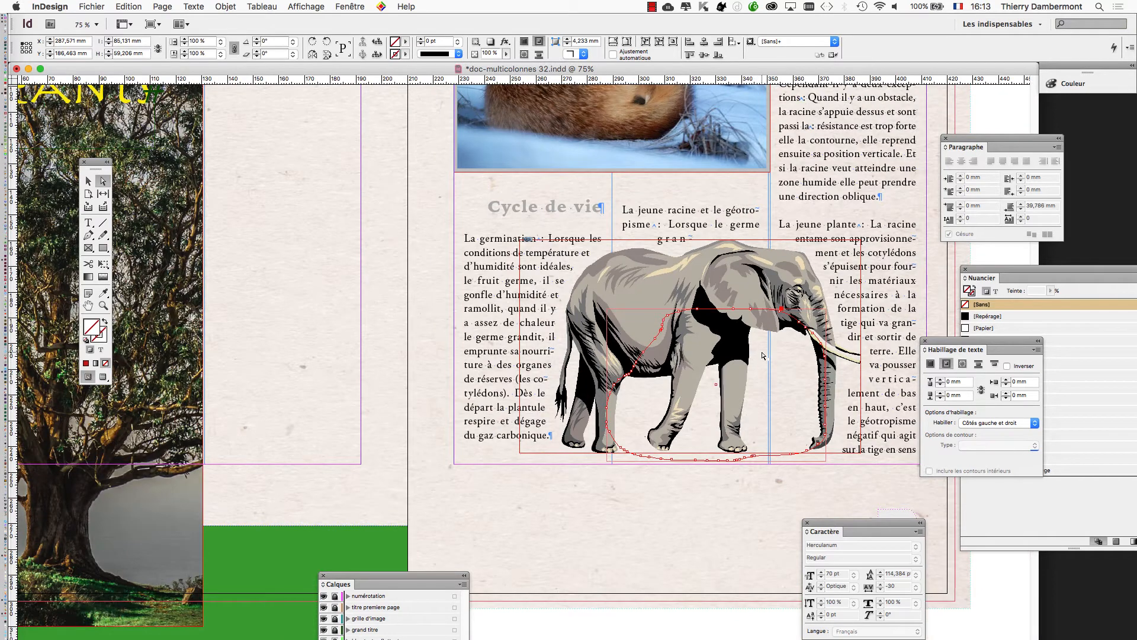
pyautogui.scroll(2, 764, 356)
pyautogui.press('v')
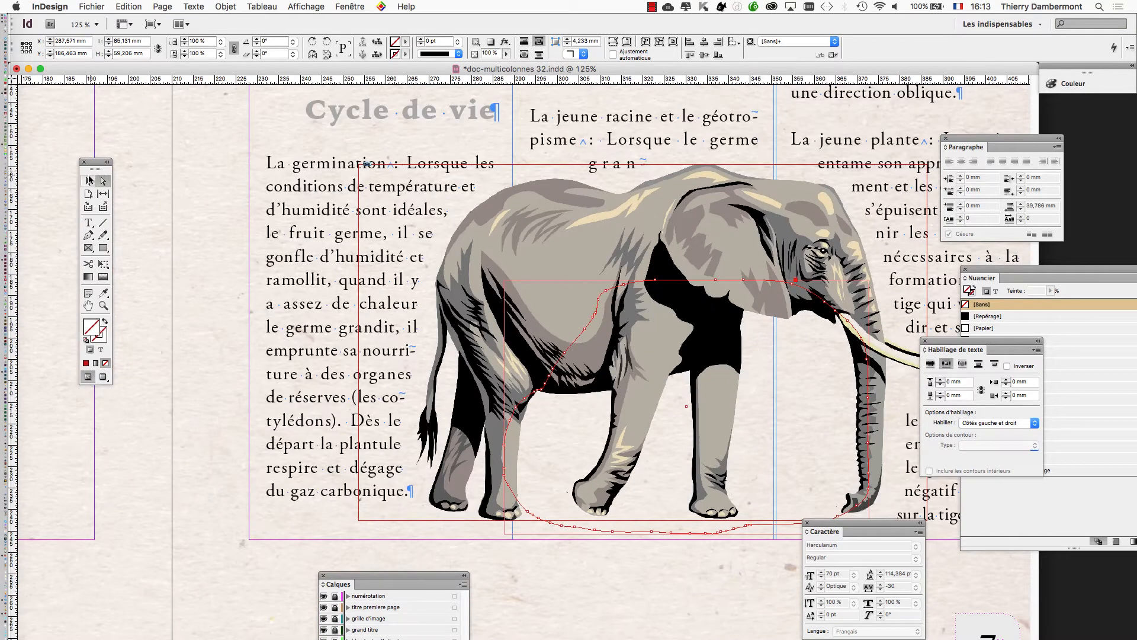
pyautogui.click(160, 142)
pyautogui.click(581, 261)
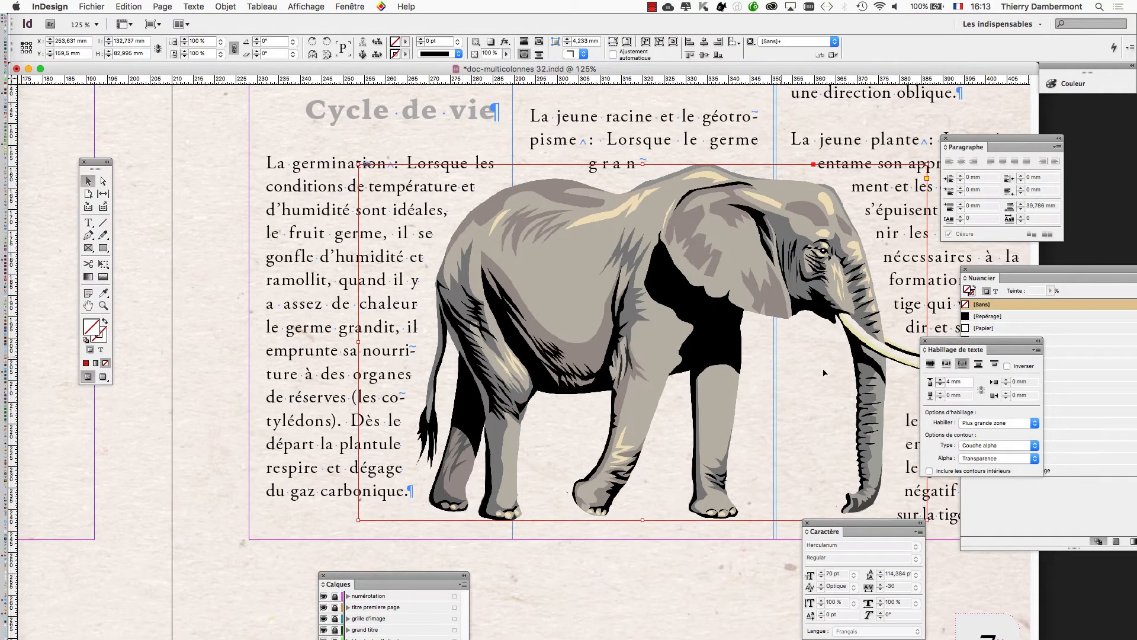
pyautogui.moveTo(453, 573); pyautogui.dragTo(426, 214)
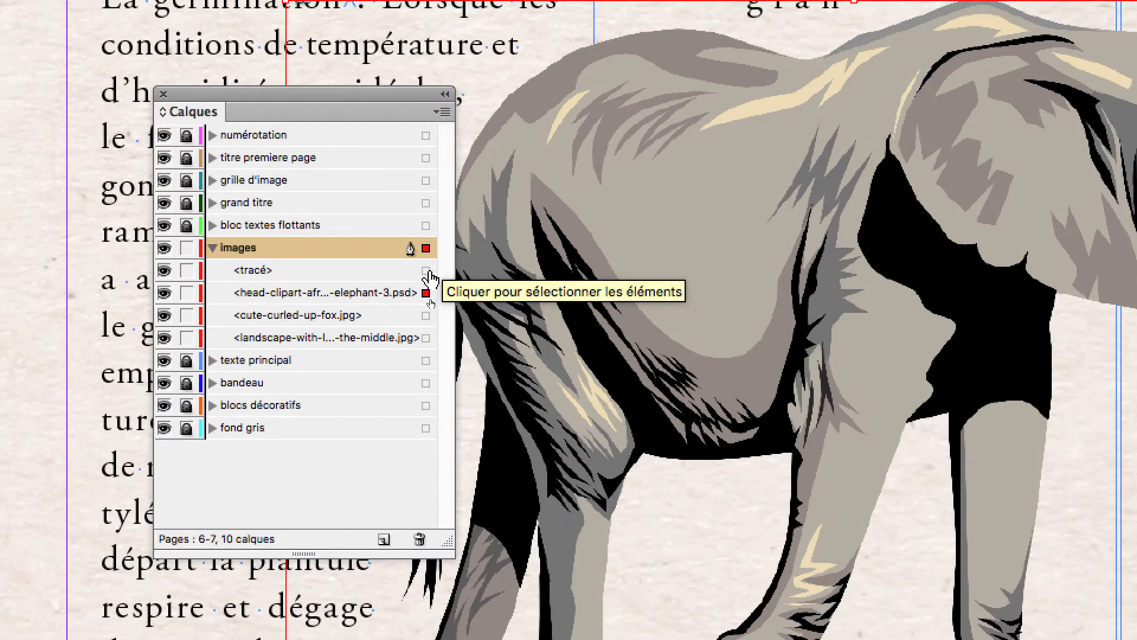
pyautogui.click(427, 271)
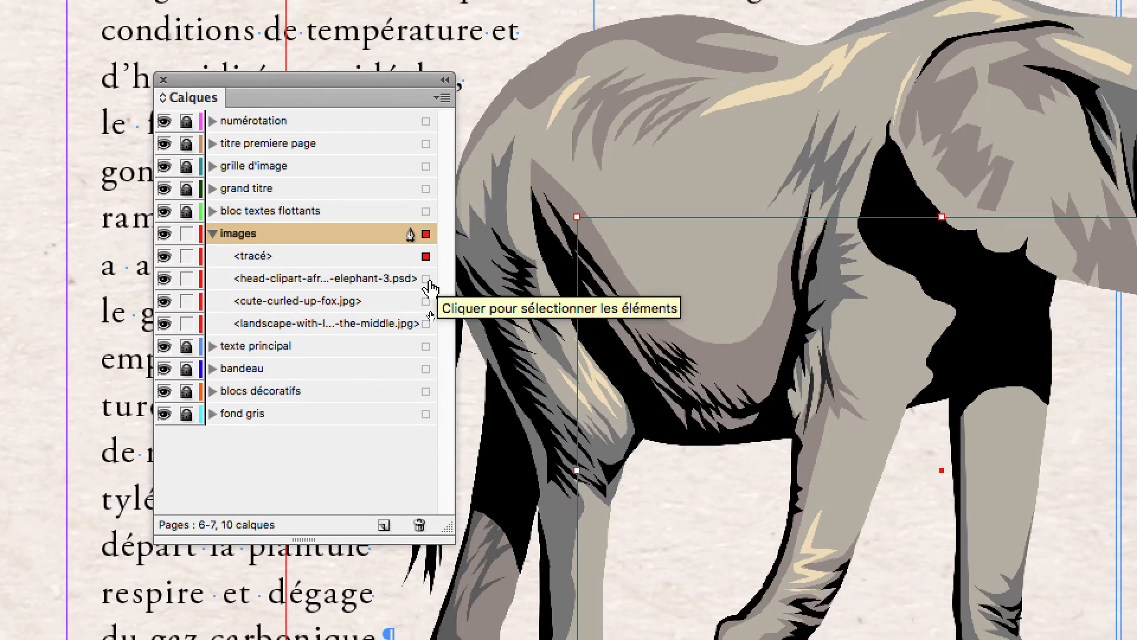
pyautogui.click(426, 279)
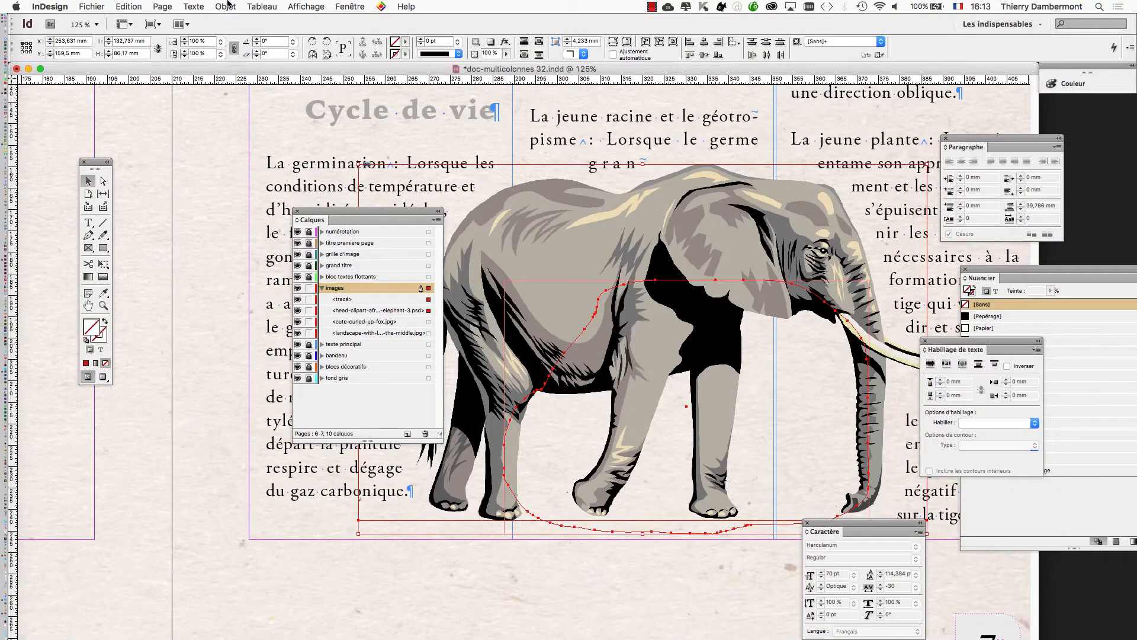
pyautogui.click(227, 6)
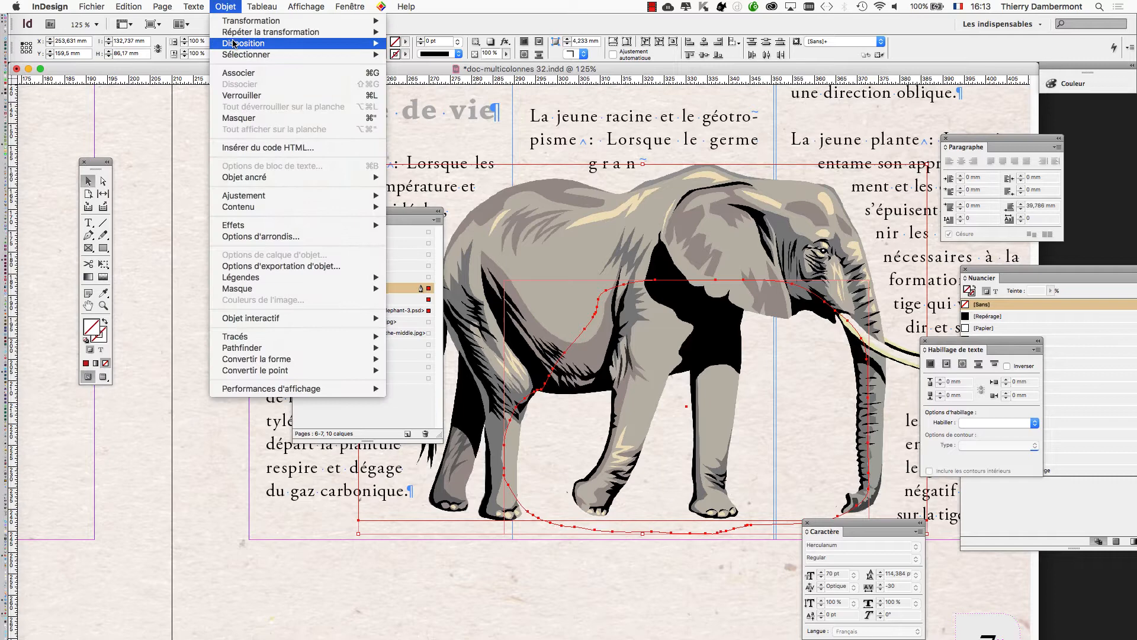
pyautogui.click(238, 70)
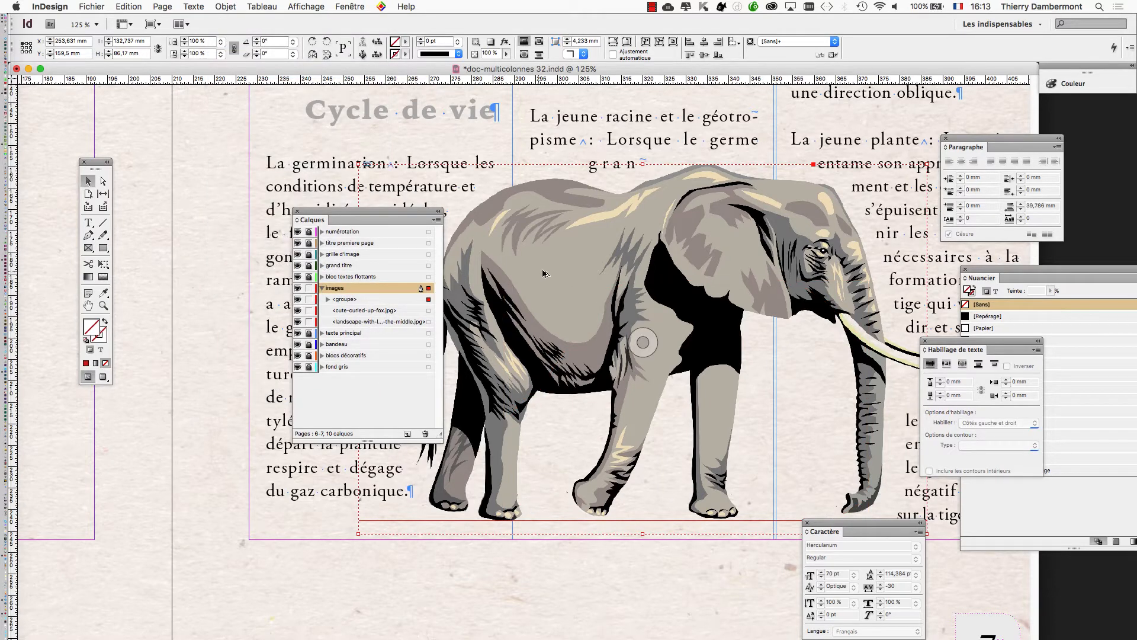
# Move the layers panel clear of the article text on page 7.
pyautogui.press('super+minus')
pyautogui.press('super+minus')
pyautogui.press('super+minus')
pyautogui.press('super+minus')
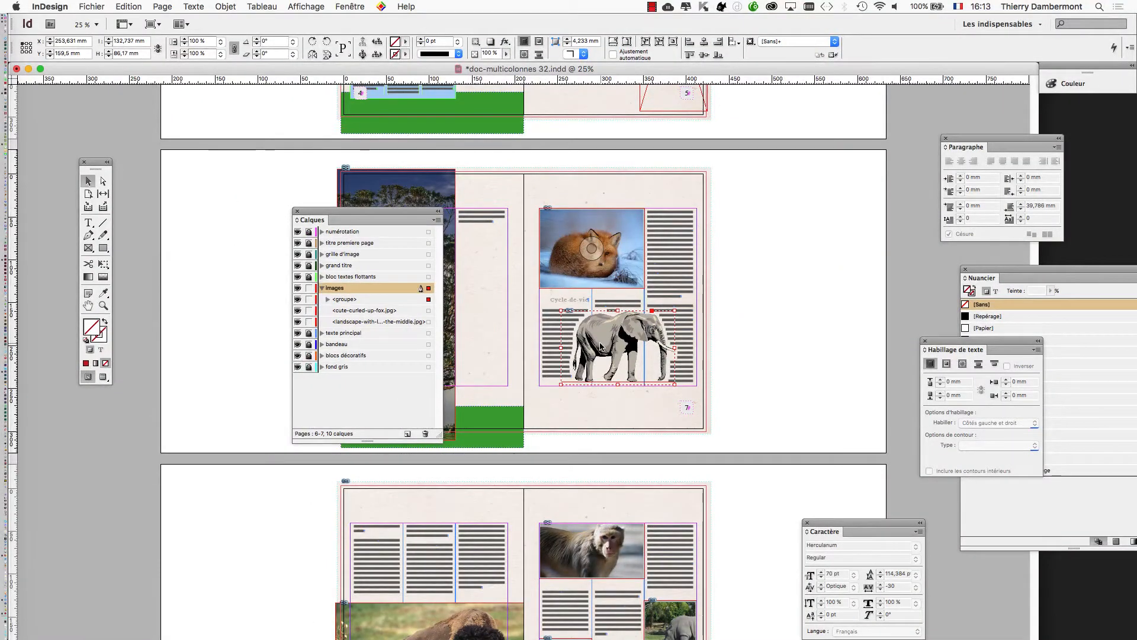
pyautogui.press('super+equal')
pyautogui.press('super+equal')
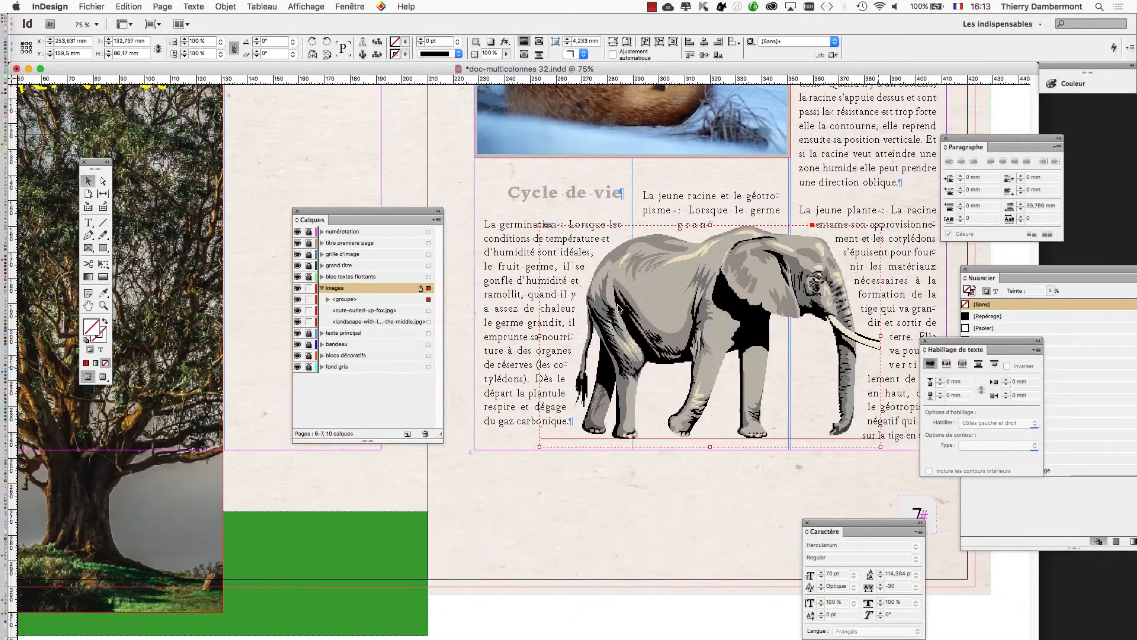
pyautogui.scroll(-2, 379, 212)
pyautogui.hscroll(3, 379, 212)
pyautogui.moveTo(379, 211); pyautogui.dragTo(316, 202)
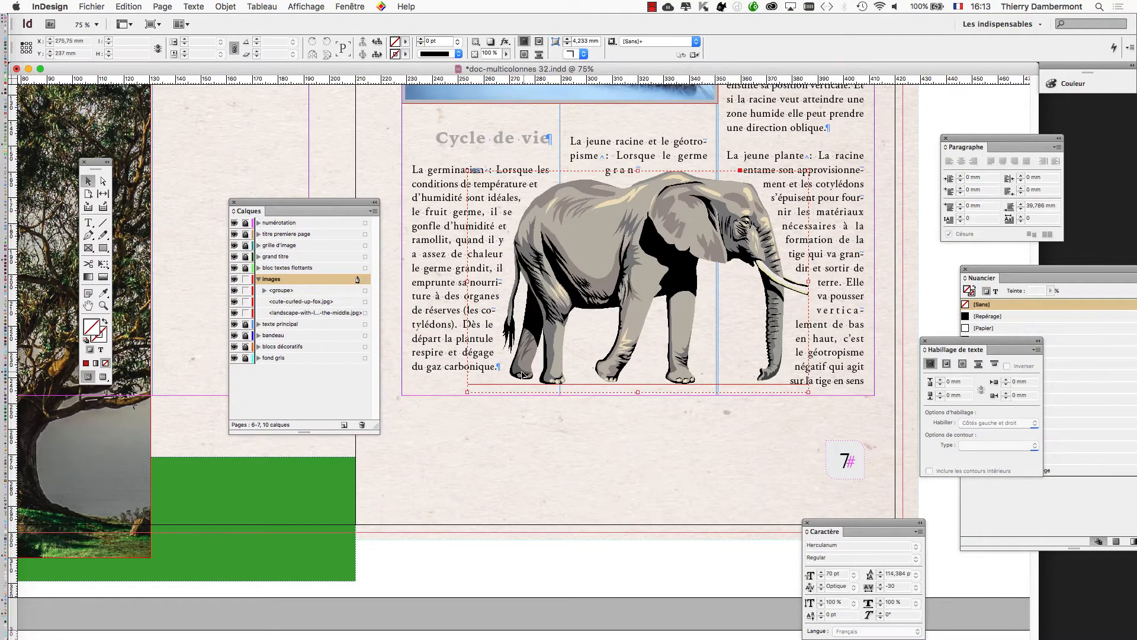
# Scale the elephant group down proportionally with Free Transform to about 105 × 68 mm.
pyautogui.moveTo(467, 392); pyautogui.dragTo(522, 395)
pyautogui.press('super+z')
pyautogui.press('e')
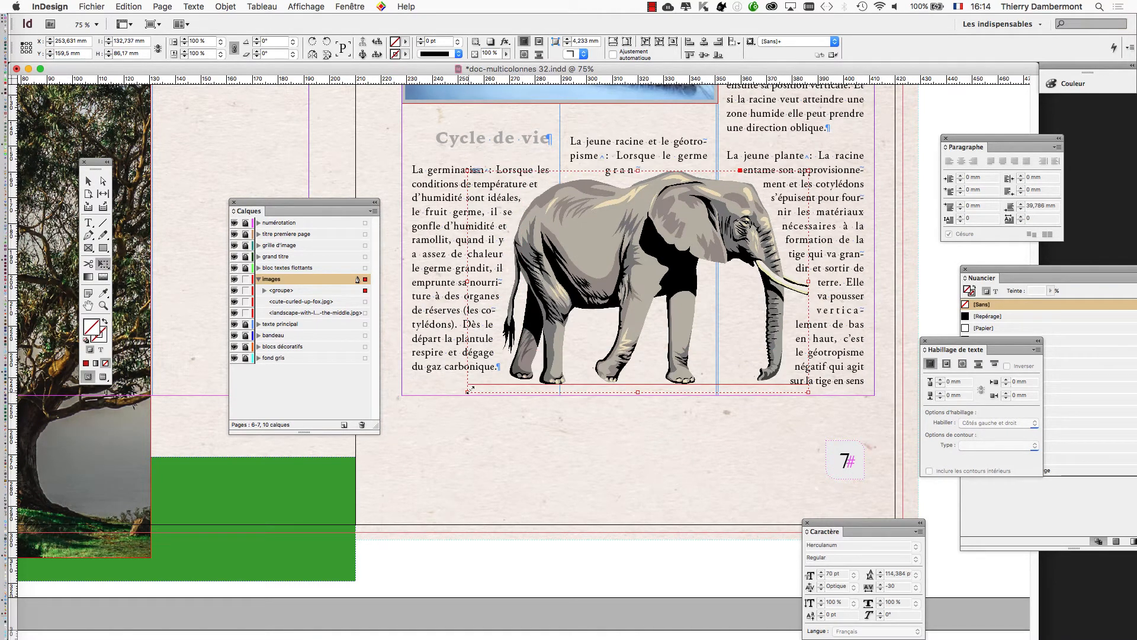
pyautogui.moveTo(467, 393); pyautogui.dragTo(538, 345)
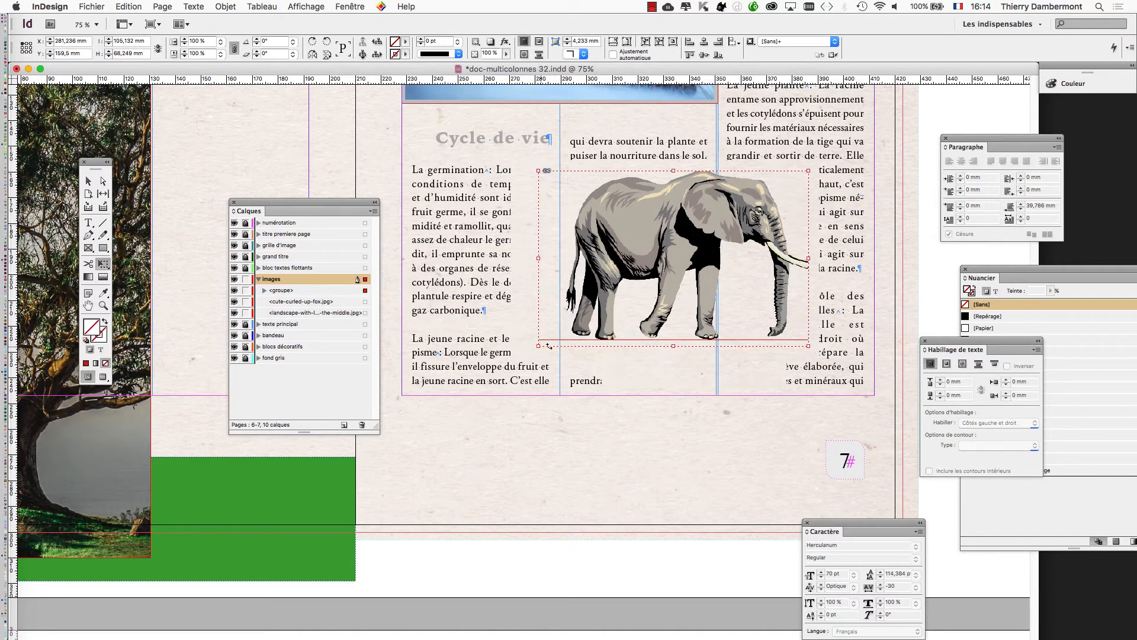
# Switch to preview mode, move the elephant group on page 7 to about X 310.8, Y 188.1 mm and deselect it.
pyautogui.moveTo(626, 261); pyautogui.dragTo(601, 276)
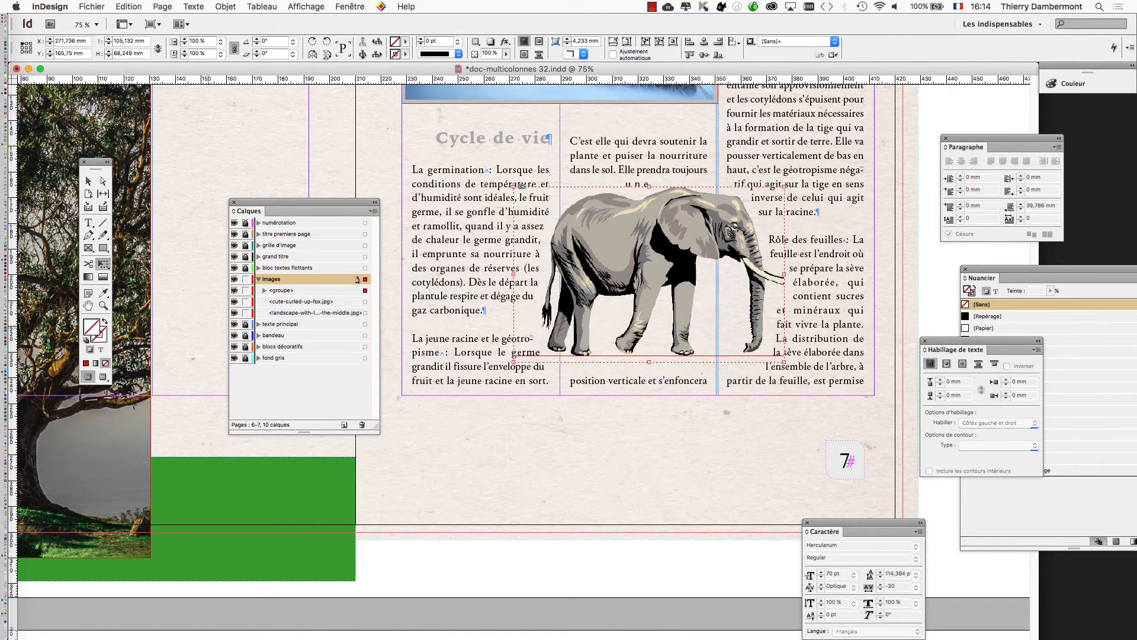
pyautogui.press('w')
pyautogui.moveTo(608, 328); pyautogui.dragTo(542, 325)
pyautogui.moveTo(563, 257); pyautogui.dragTo(723, 284)
pyautogui.press('super+minus')
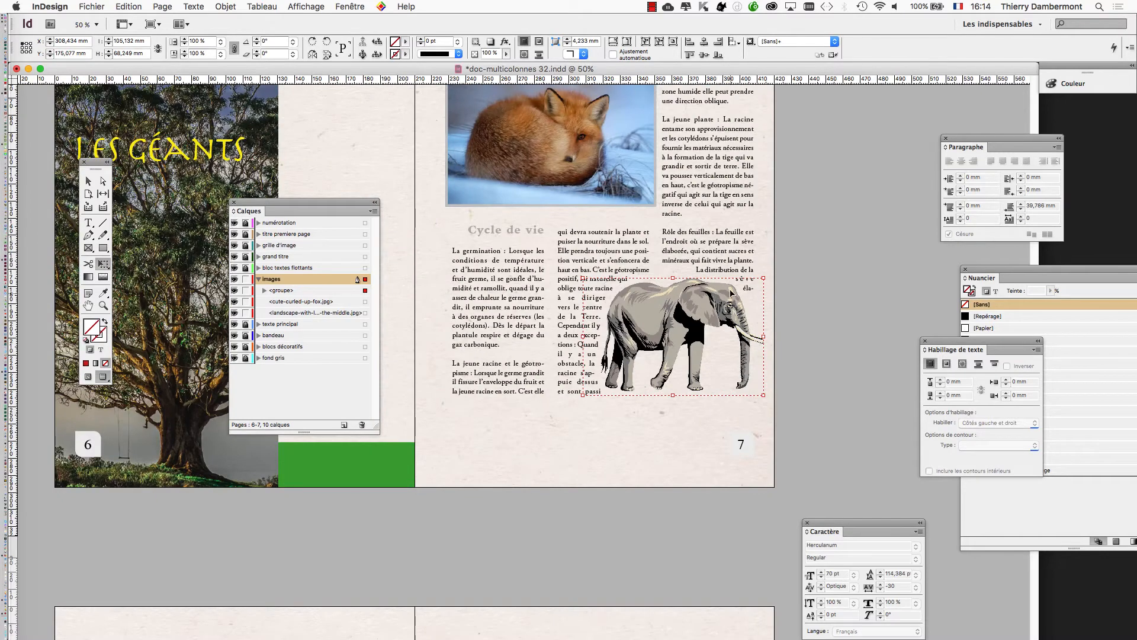
pyautogui.press('super+1')
pyautogui.moveTo(712, 308); pyautogui.dragTo(668, 332)
pyautogui.press('super+z')
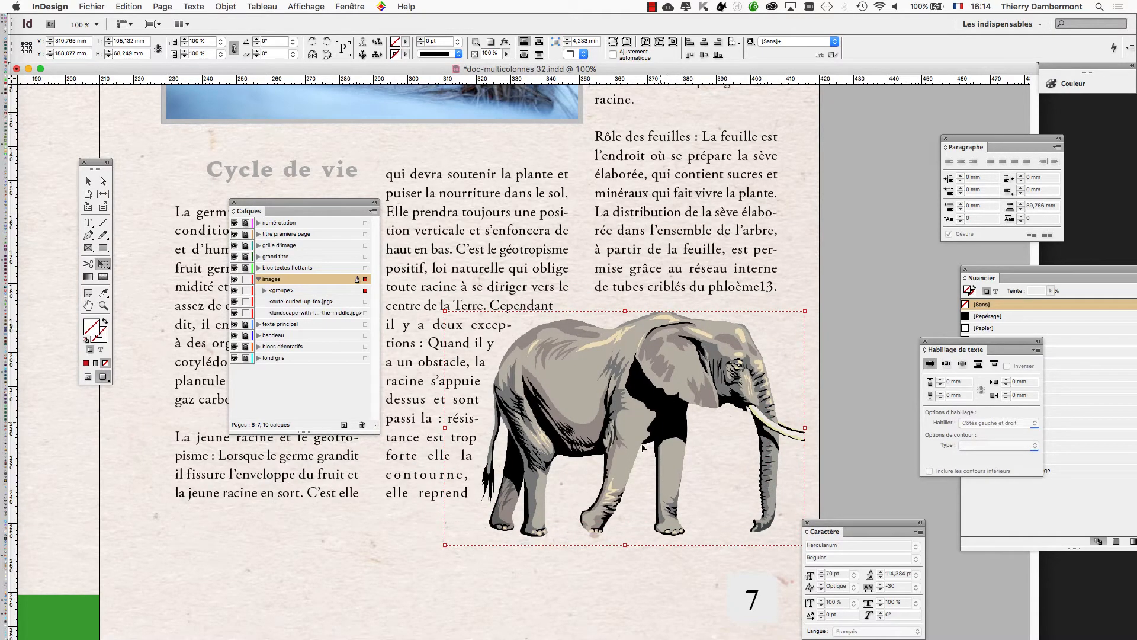
pyautogui.click(88, 181)
pyautogui.click(378, 567)
pyautogui.press('super+minus')
pyautogui.press('super+minus')
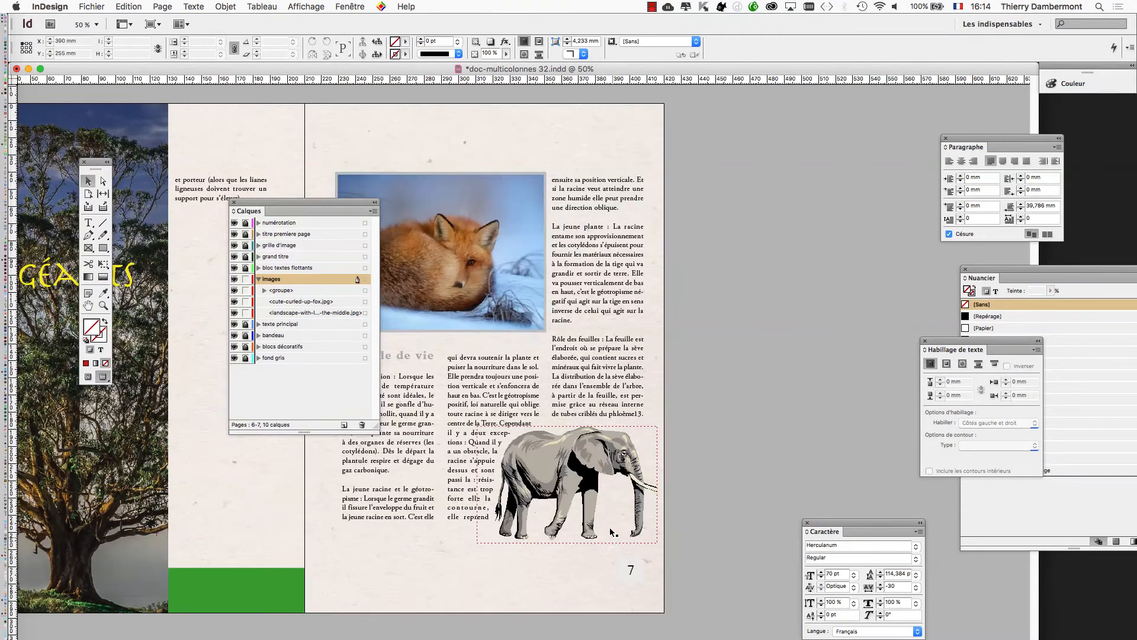
# Copy the elephant group from page 7 and paste it over the text columns on page 10.
pyautogui.click(532, 474)
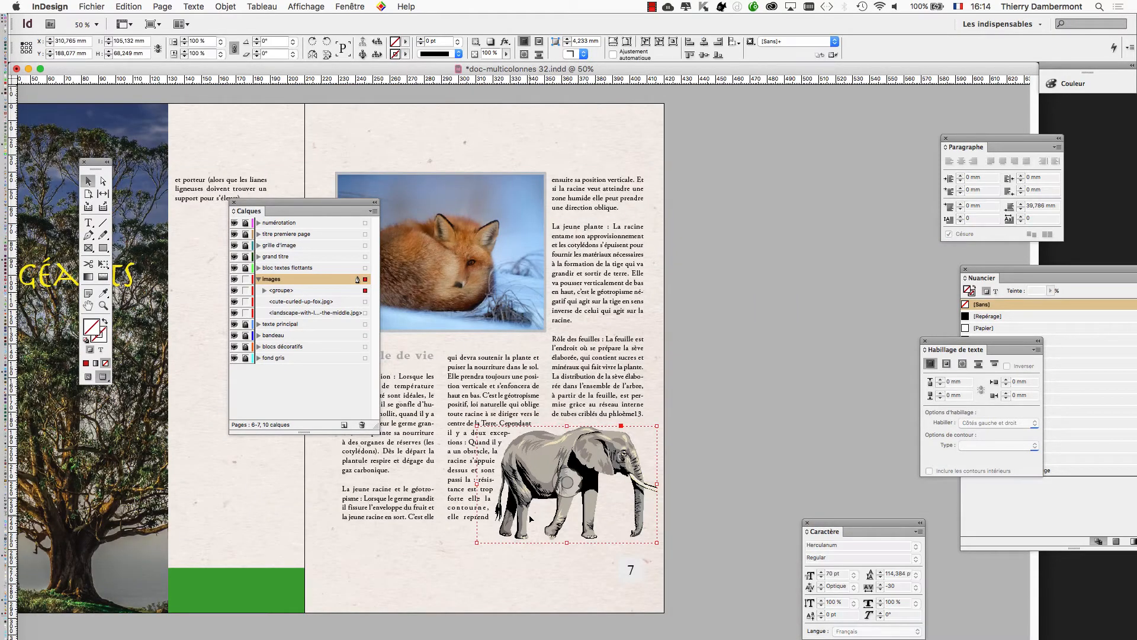
pyautogui.press('super+minus')
pyautogui.press('super+minus')
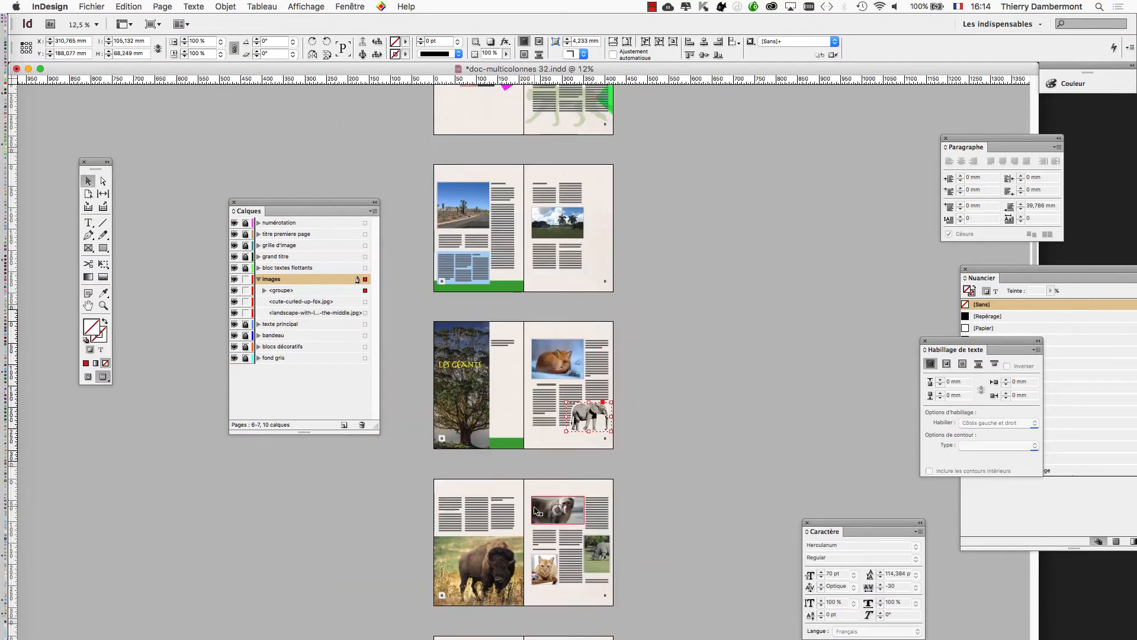
pyautogui.scroll(-5, 540, 521)
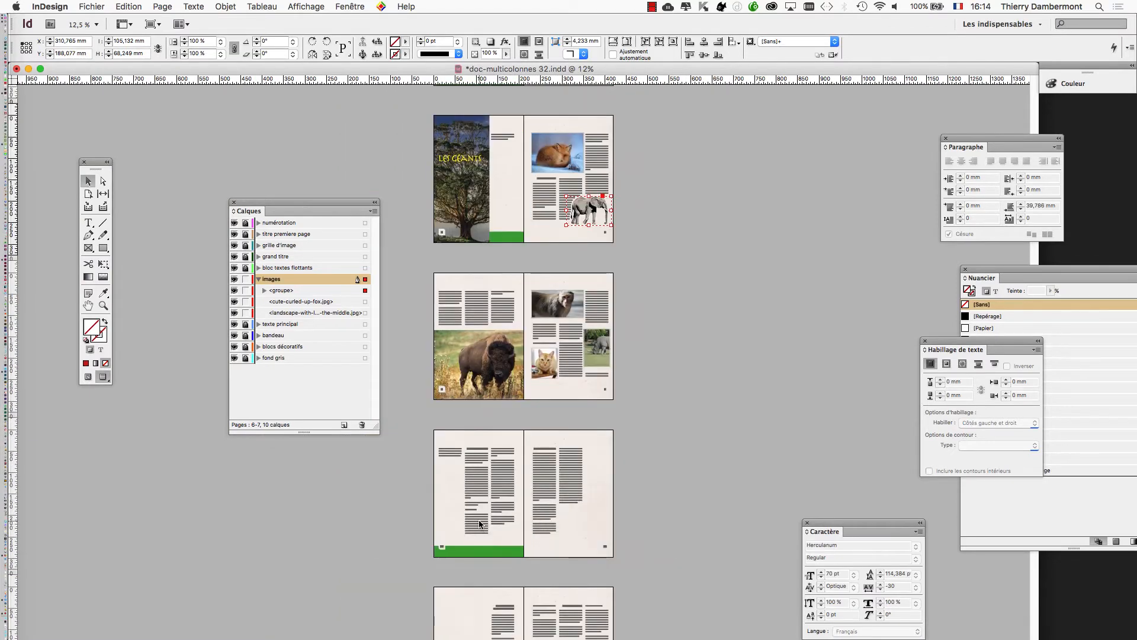
pyautogui.press('super+equal')
pyautogui.press('super+equal')
pyautogui.scroll(-5, 495, 520)
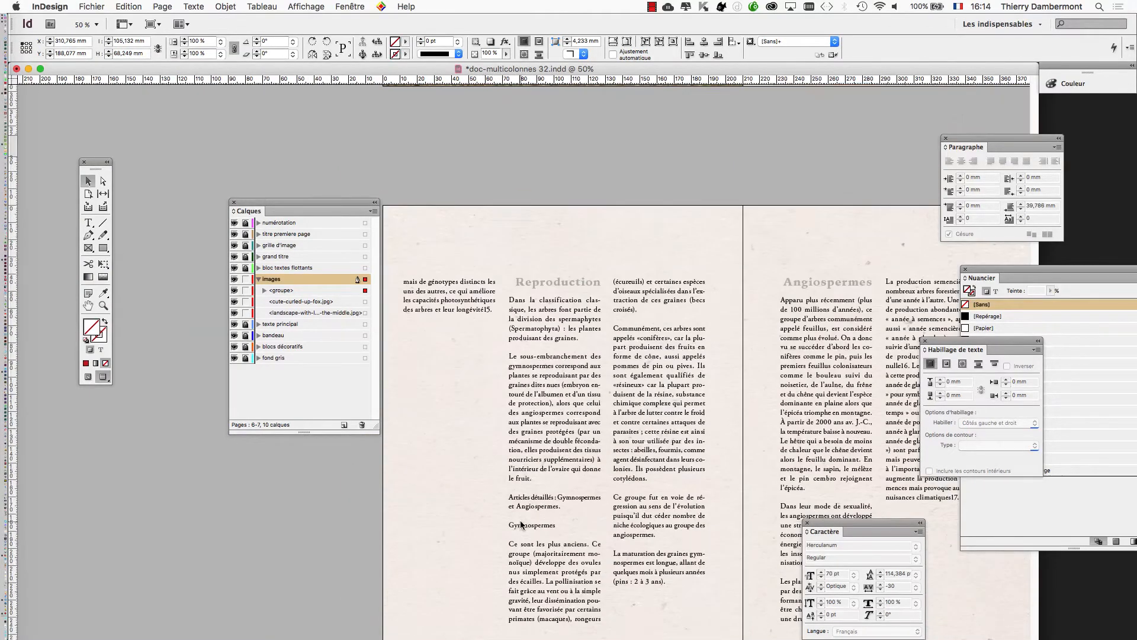
pyautogui.press('super+v')
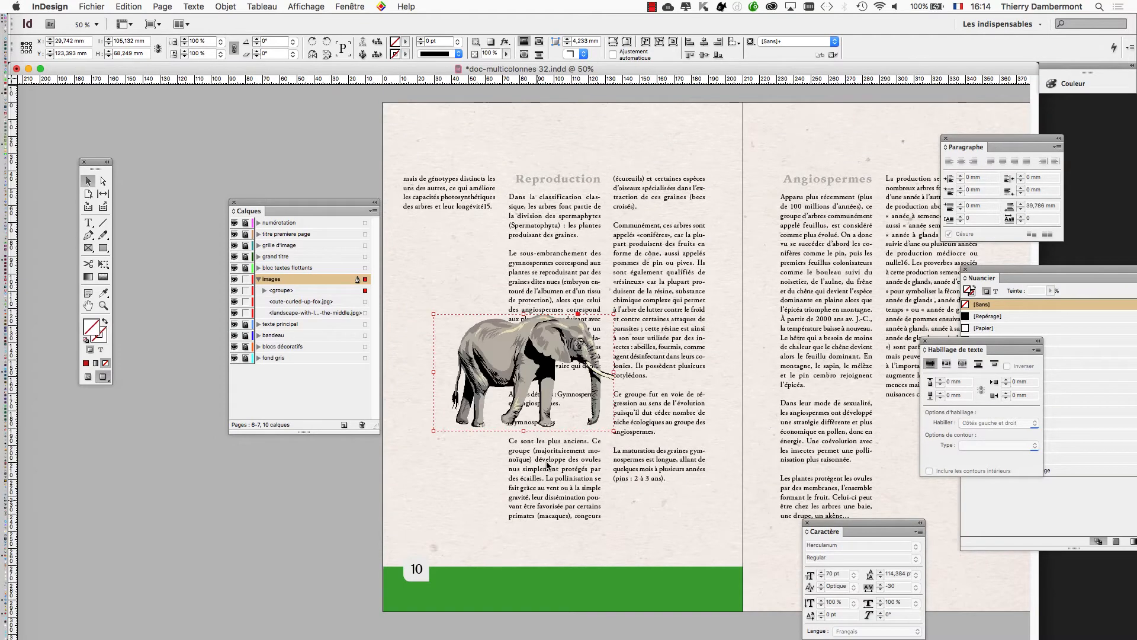
# Clear the layers panel out of the way and enlarge the pasted elephant group proportionally to about 409 × 266 mm.
pyautogui.moveTo(291, 201); pyautogui.dragTo(154, 555)
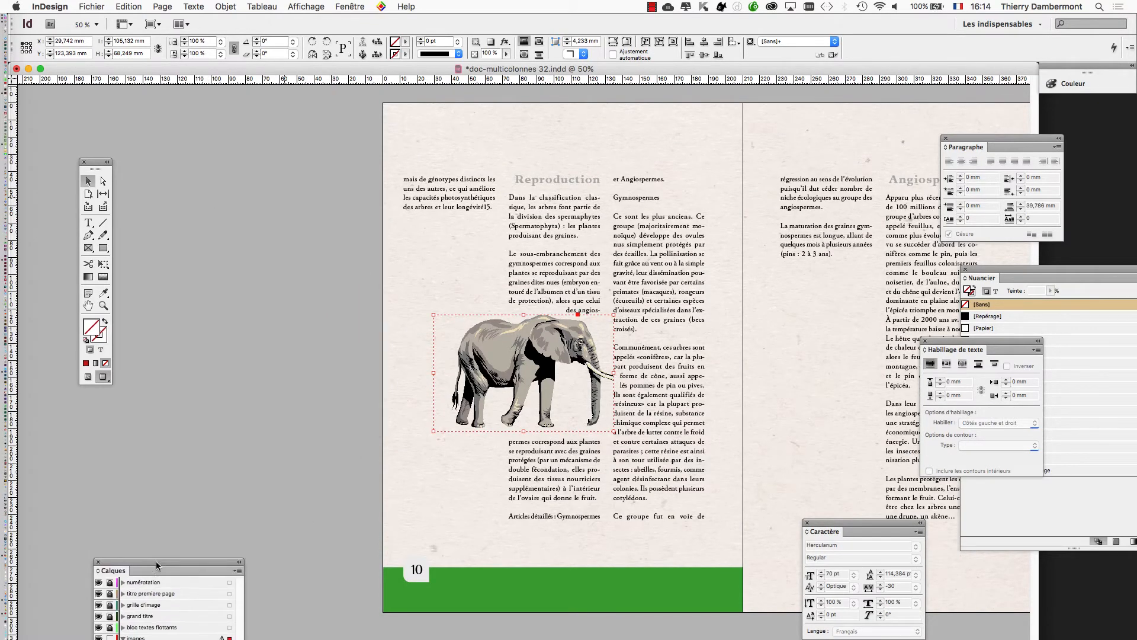
pyautogui.press('e')
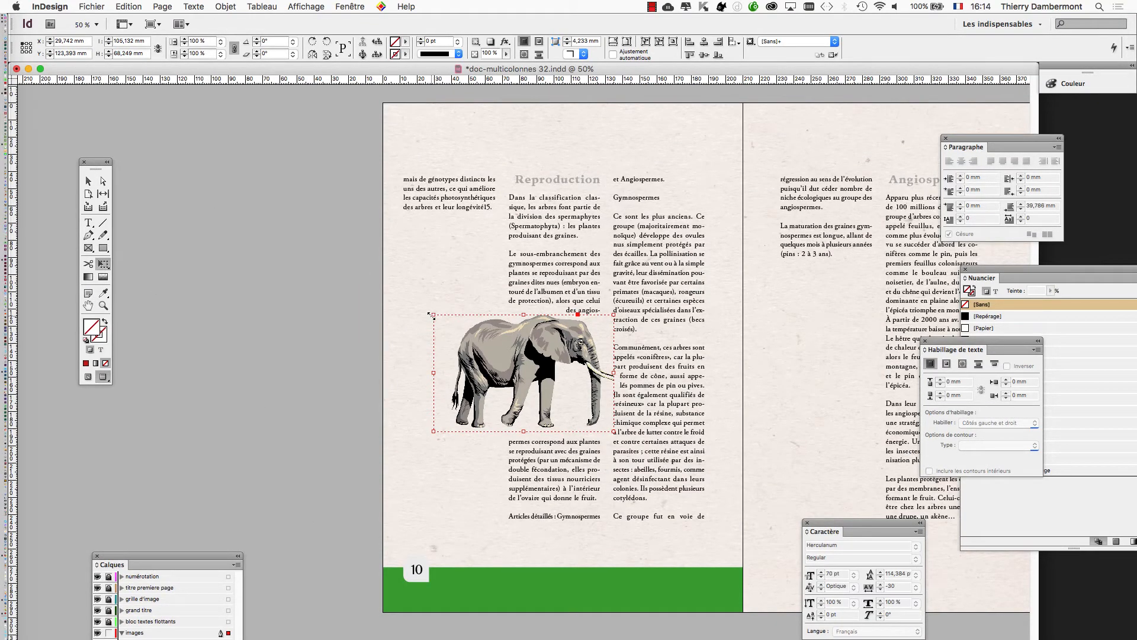
pyautogui.moveTo(431, 314); pyautogui.dragTo(291, 222)
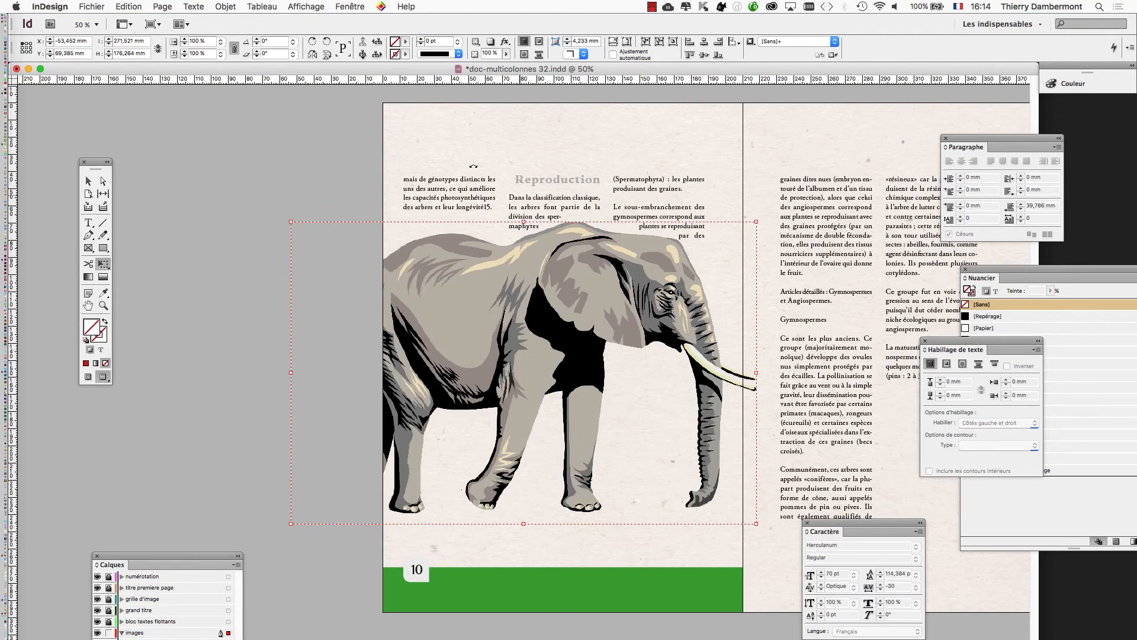
pyautogui.press('super+minus')
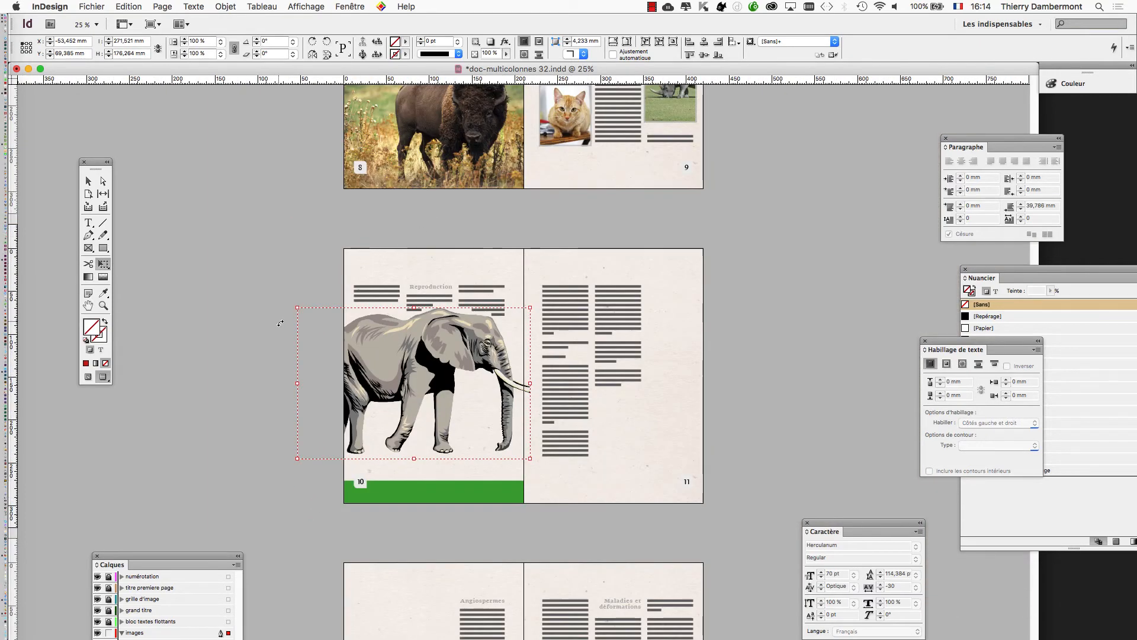
pyautogui.moveTo(294, 306); pyautogui.dragTo(239, 270)
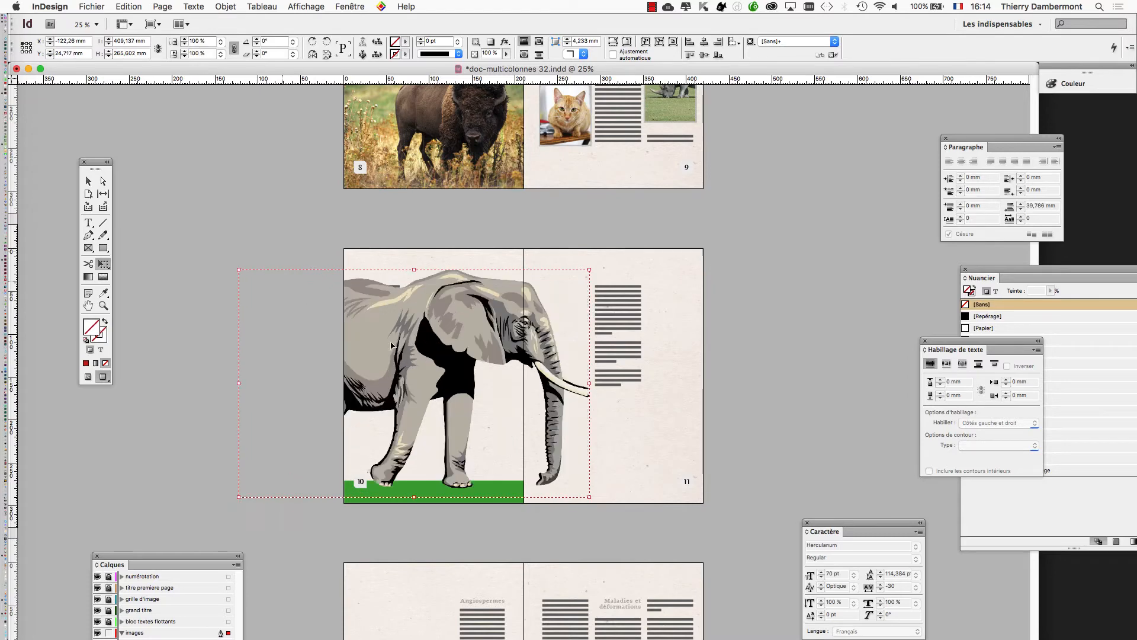
# Reduce the elephant group to about 325 × 211 mm and place it partly off page 10's outer edge at about X -193.6, Y 79.1 mm.
pyautogui.moveTo(522, 354); pyautogui.dragTo(403, 347)
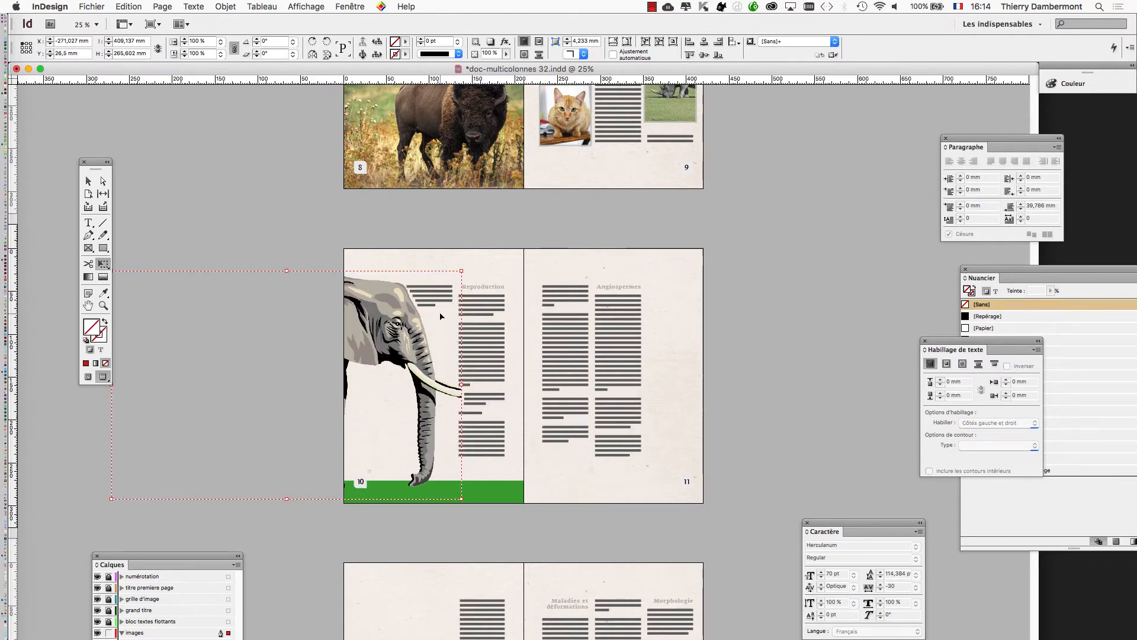
pyautogui.press('super+equal')
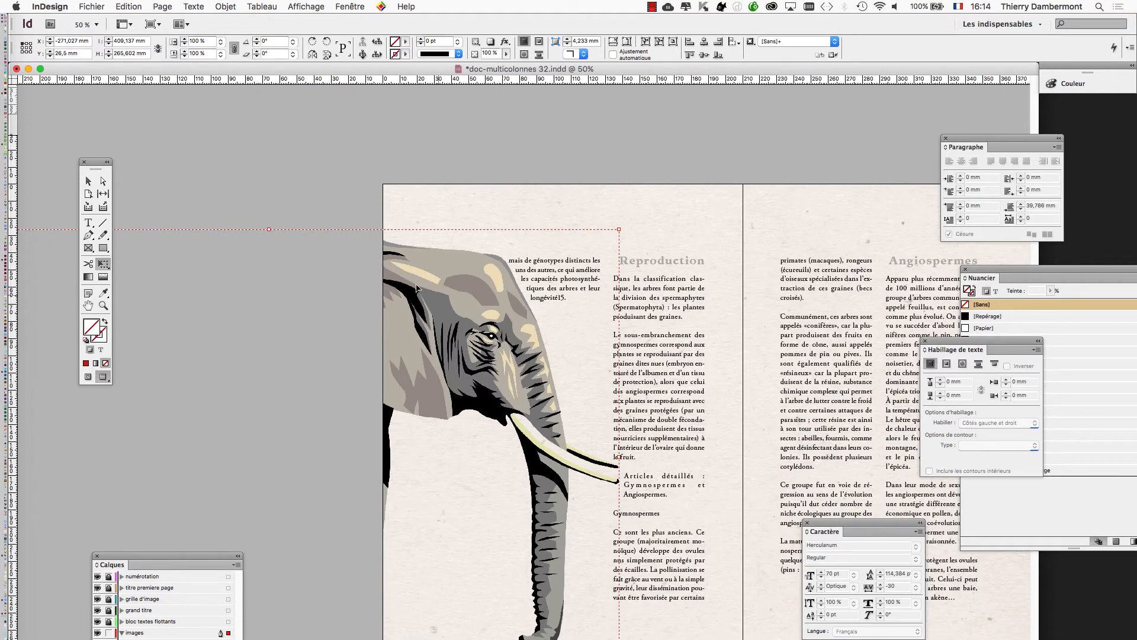
pyautogui.moveTo(598, 244); pyautogui.dragTo(546, 276)
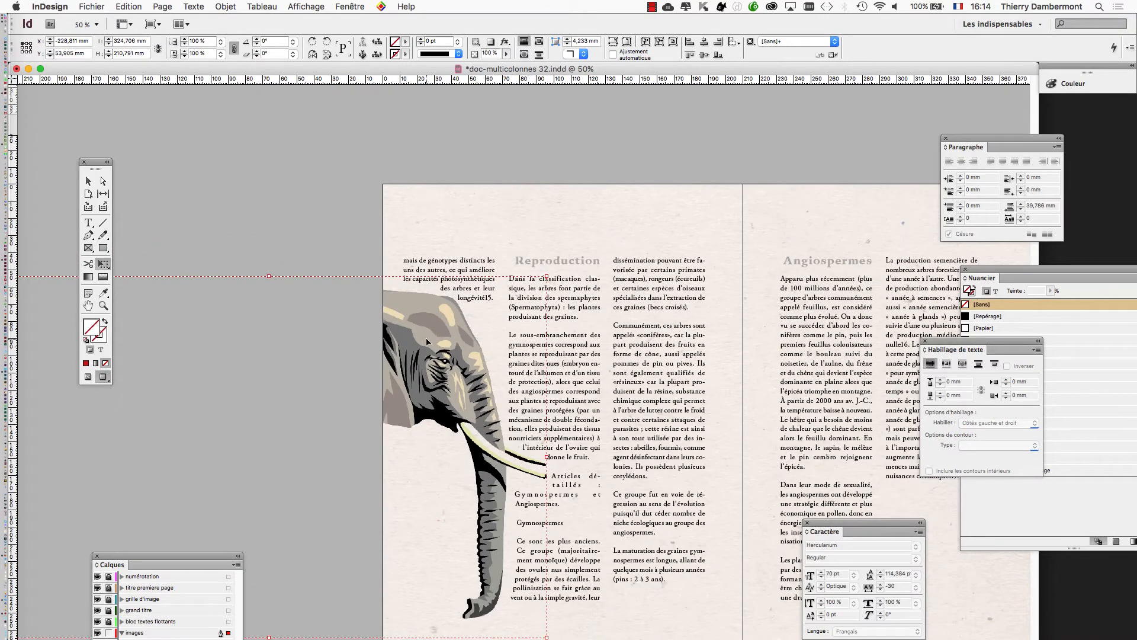
pyautogui.moveTo(428, 342); pyautogui.dragTo(497, 379)
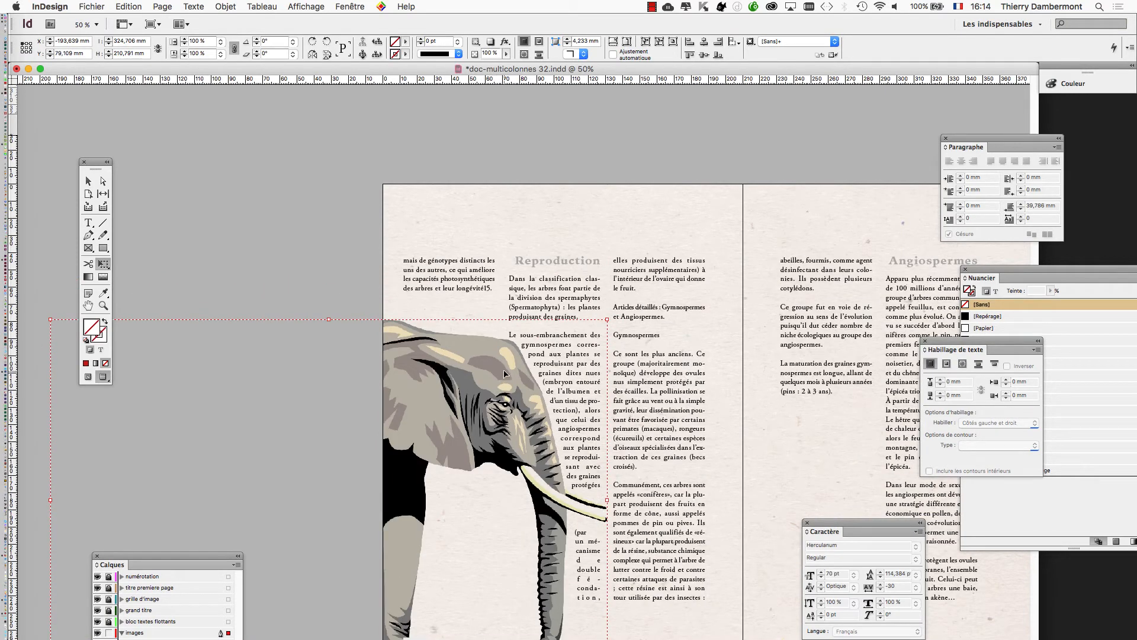
pyautogui.click(88, 182)
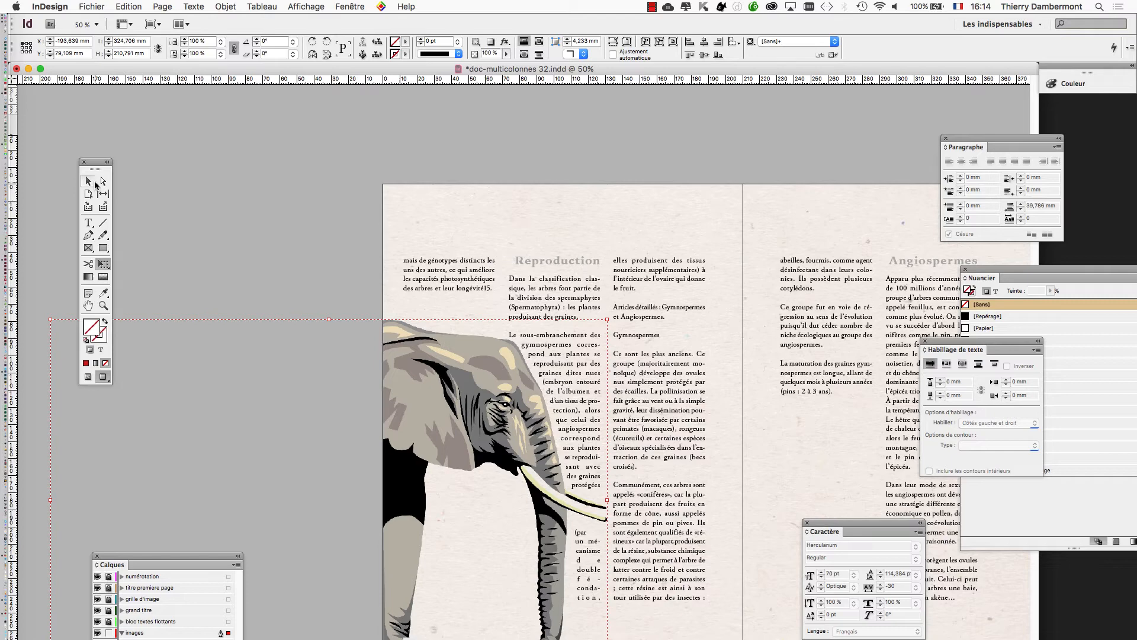
pyautogui.click(197, 188)
pyautogui.press('super+minus')
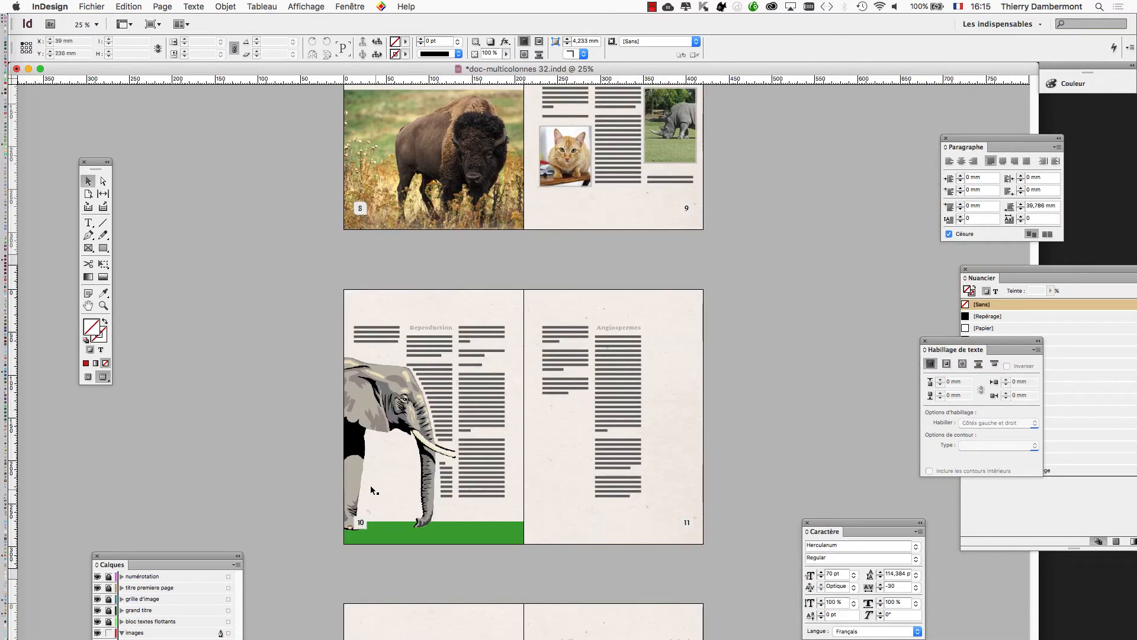
# Shift the elephant group on page 10 slightly further off the page, to about X -202.5, Y 74.2 mm.
pyautogui.press('super+equal')
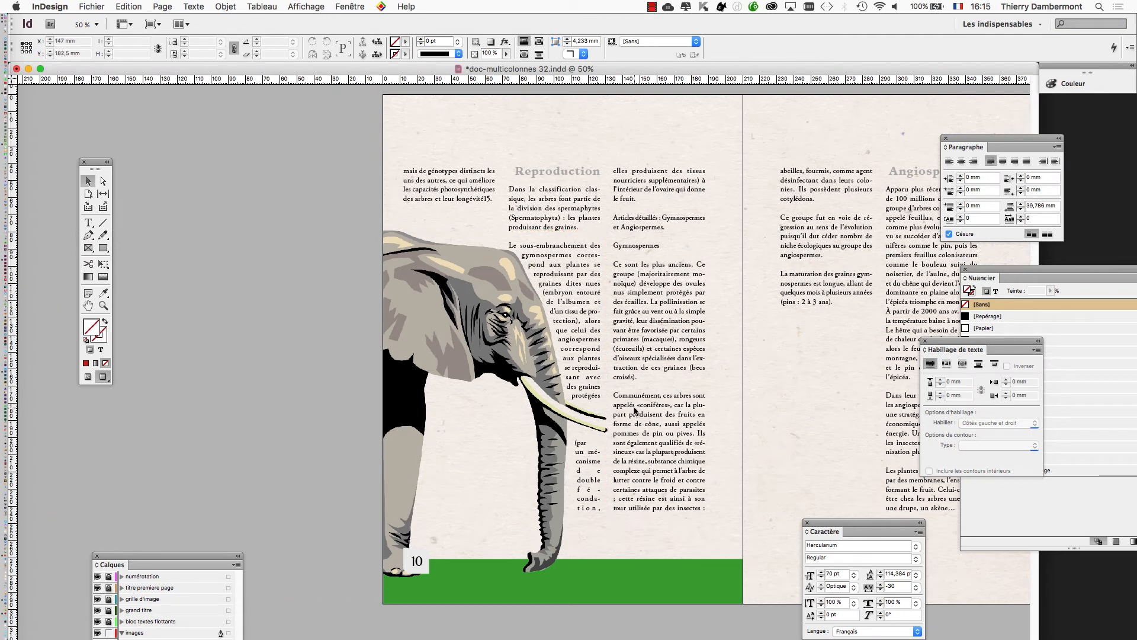
pyautogui.scroll(1, 634, 408)
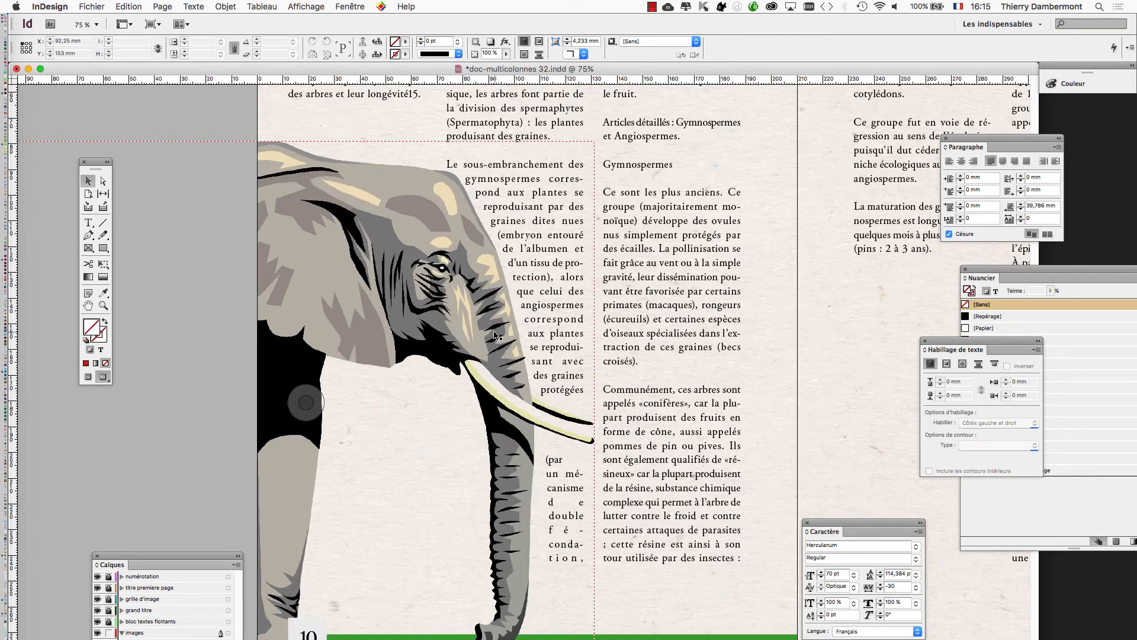
pyautogui.moveTo(496, 335); pyautogui.dragTo(474, 324)
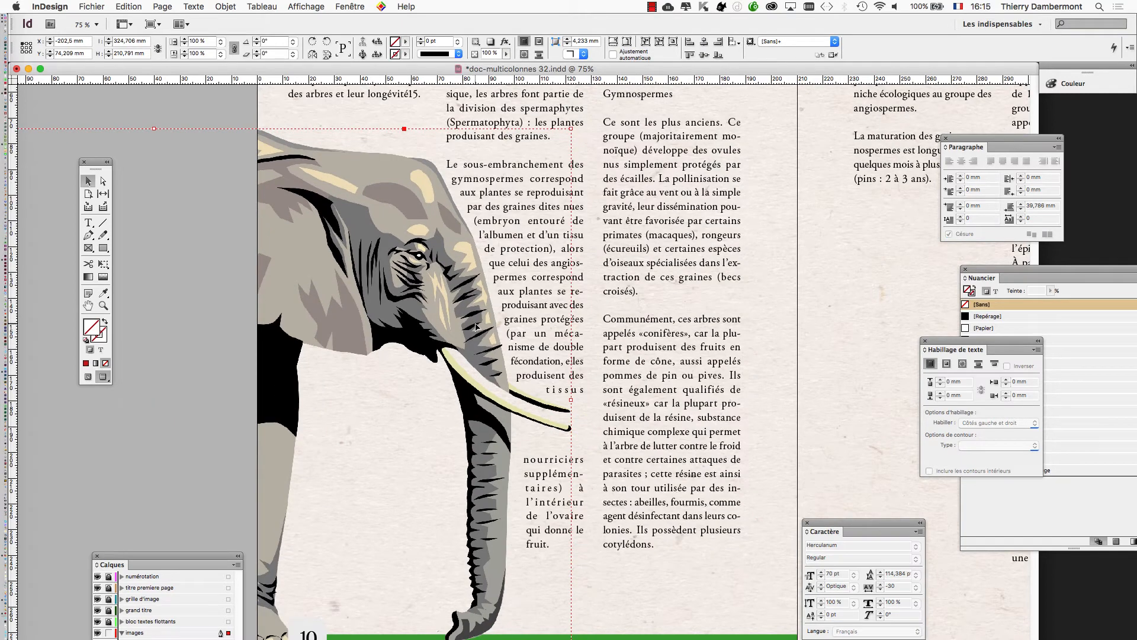
# Compare the text wrap around the enlarged elephant on page 10 with the original elephant on page 7.
pyautogui.scroll(1, 534, 347)
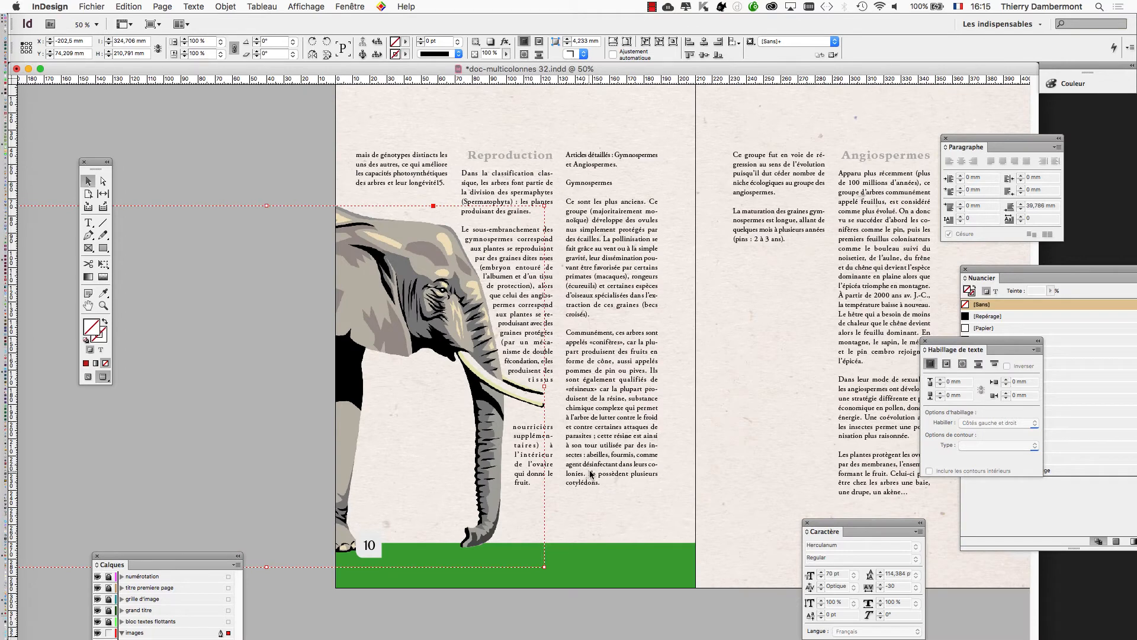
pyautogui.scroll(2, 477, 326)
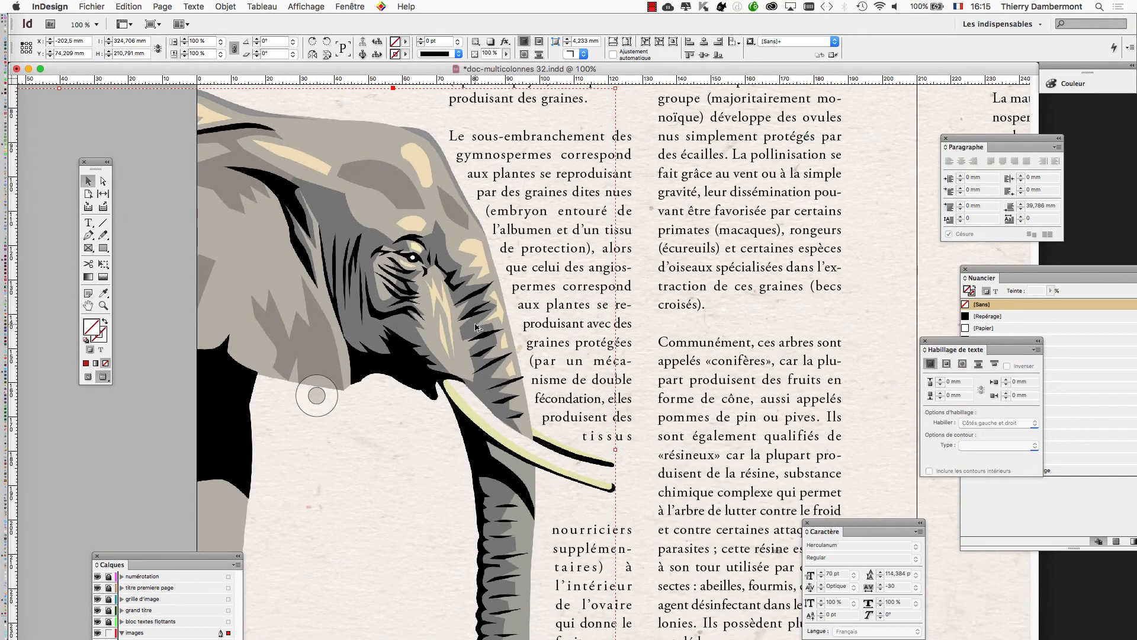
pyautogui.scroll(-2, 477, 327)
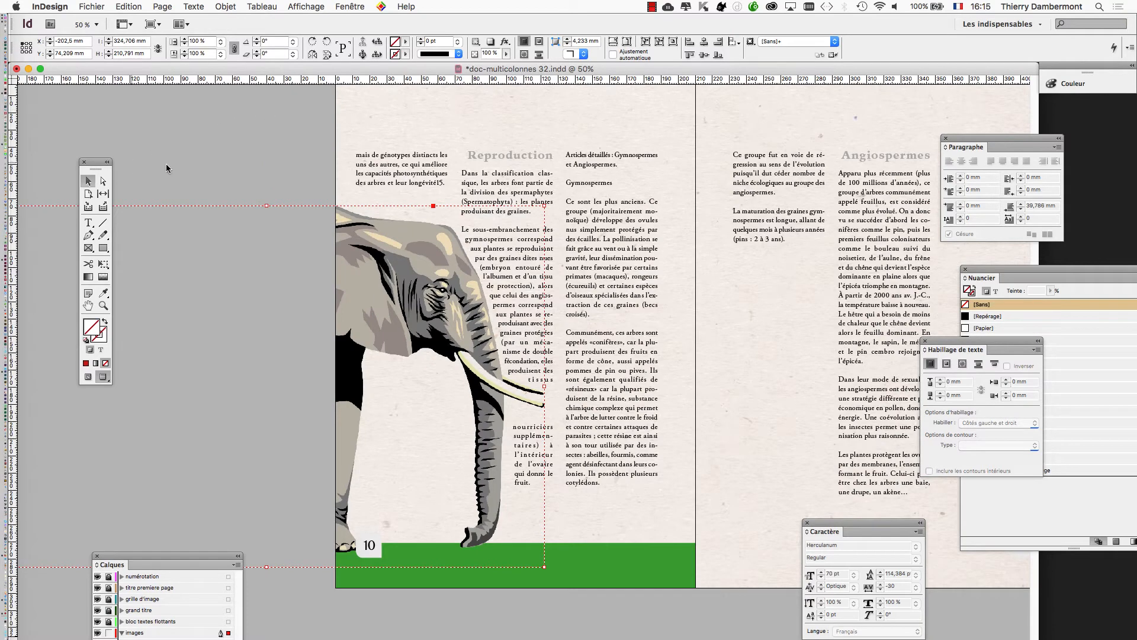
pyautogui.scroll(-2, 576, 310)
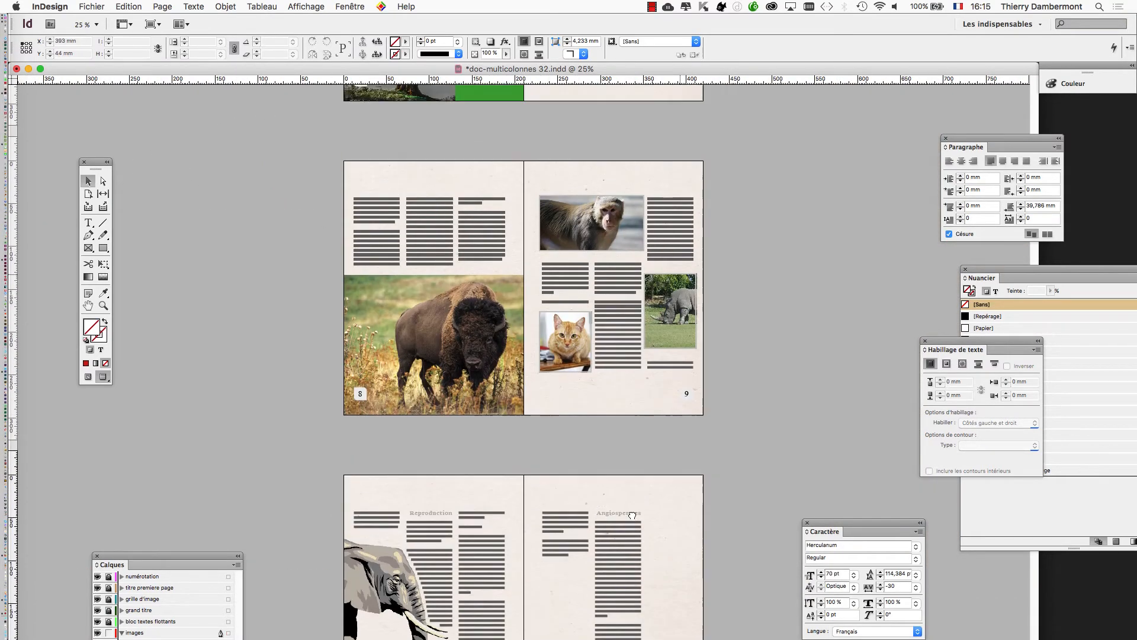
pyautogui.scroll(5, 650, 365)
pyautogui.scroll(2, 659, 212)
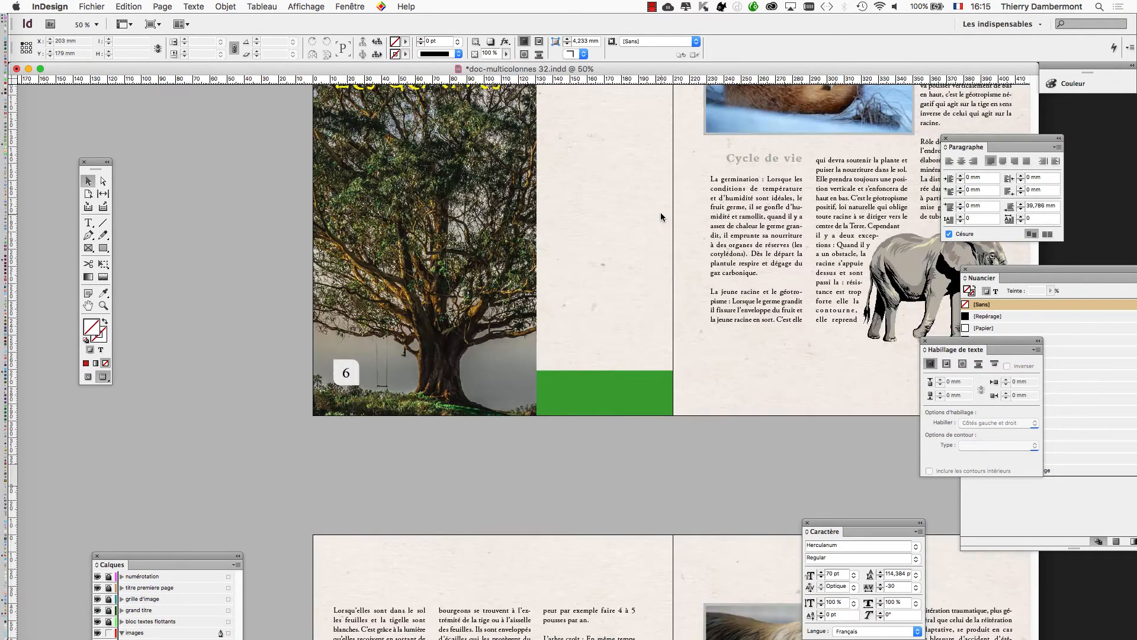
pyautogui.scroll(2, 660, 212)
pyautogui.hscroll(5, 909, 346)
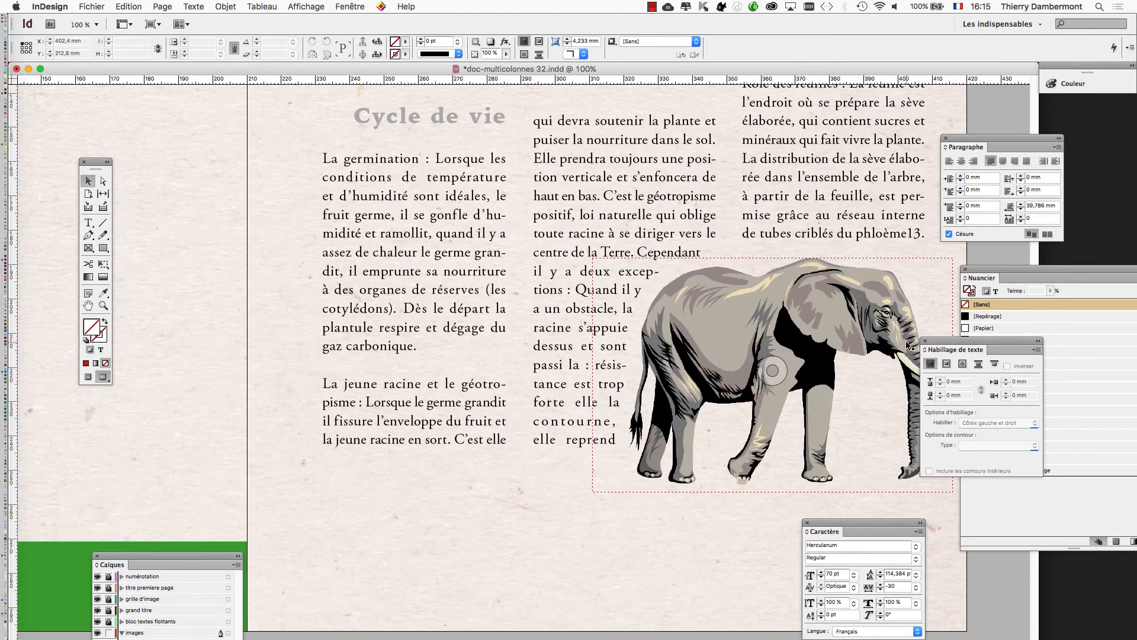
pyautogui.scroll(2, 905, 344)
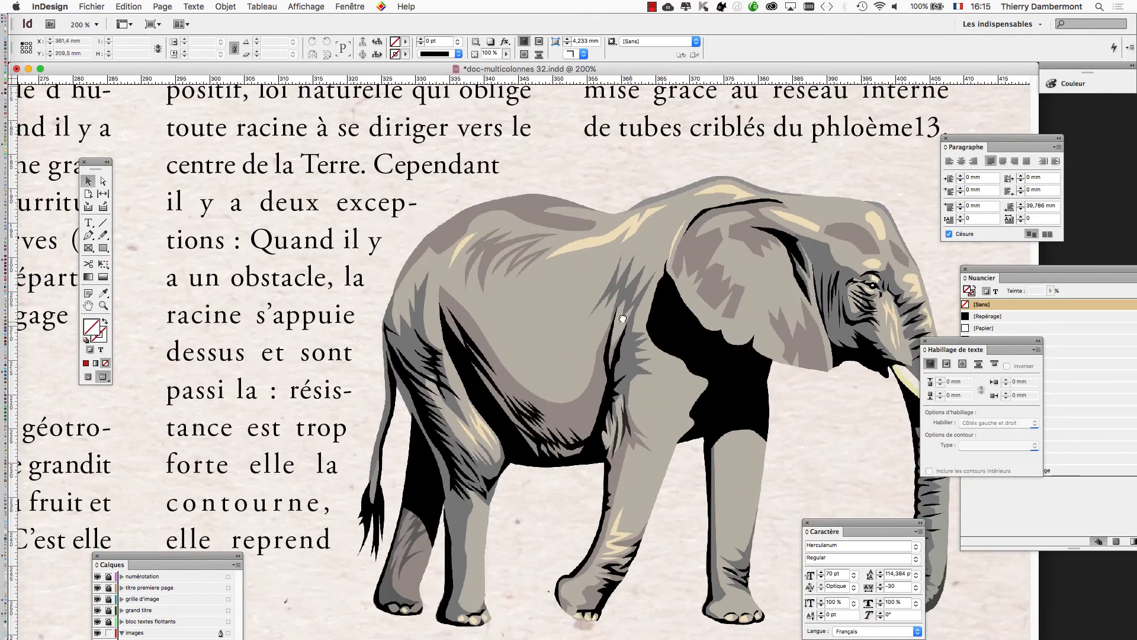
pyautogui.hscroll(3, 525, 556)
pyautogui.scroll(-1, 563, 461)
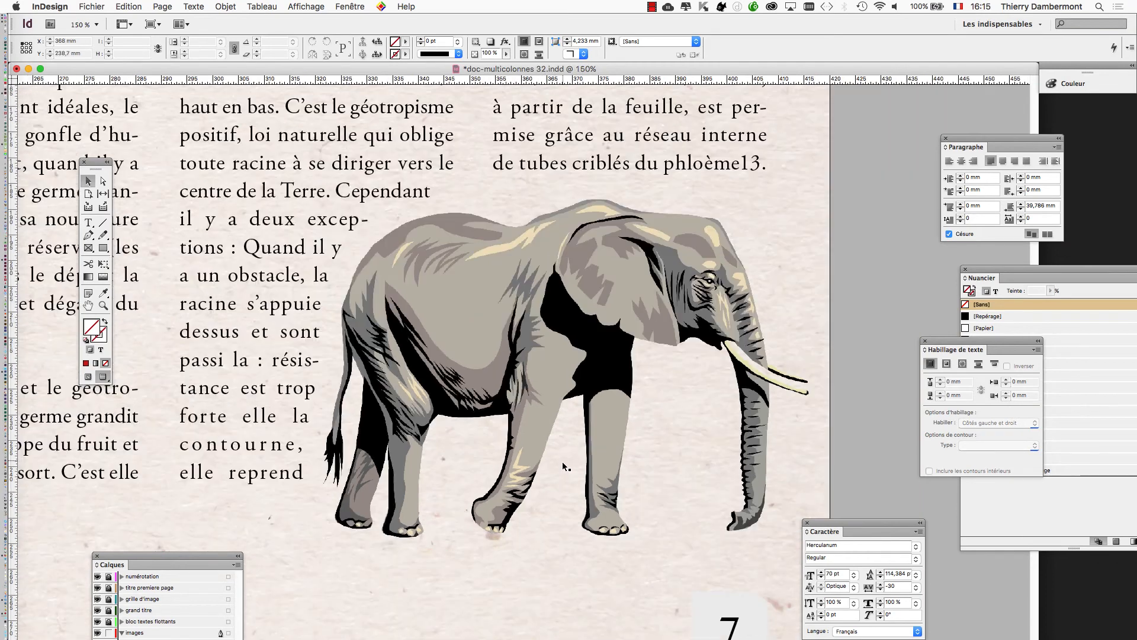
pyautogui.scroll(-1, 560, 464)
# Switch to Photoshop and arrange the floating panels beside the elephant image.
pyautogui.press('super+Tab')
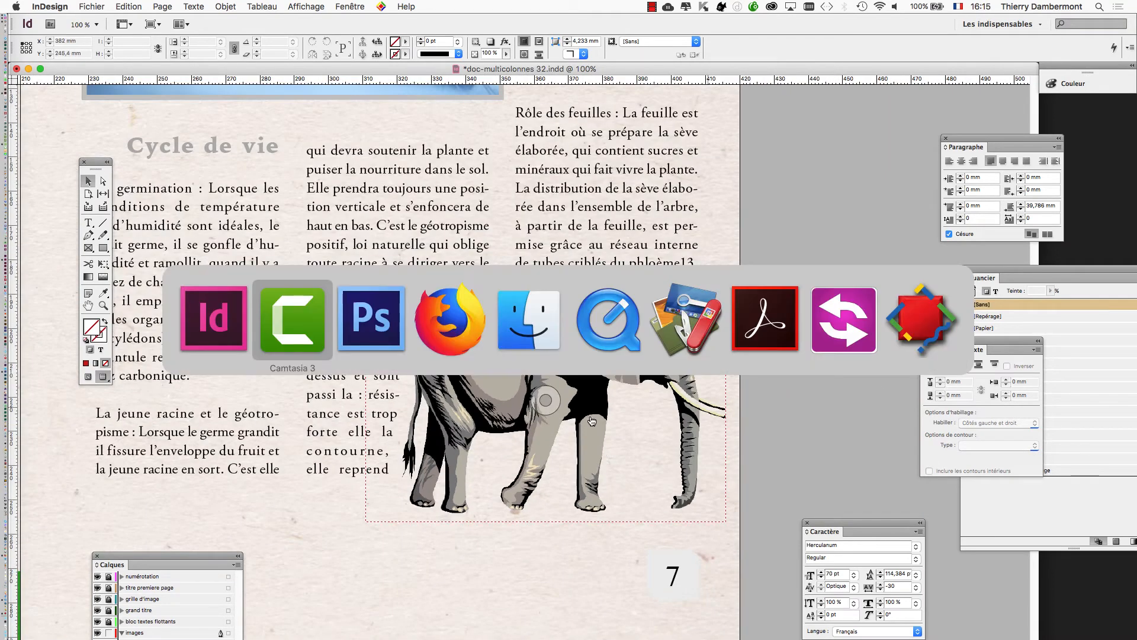
pyautogui.click(377, 307)
pyautogui.moveTo(638, 198)
pyautogui.mouseDown()
pyautogui.moveTo(609, 250)
pyautogui.moveTo(630, 263)
pyautogui.mouseUp()
pyautogui.moveTo(959, 178); pyautogui.dragTo(868, 169)
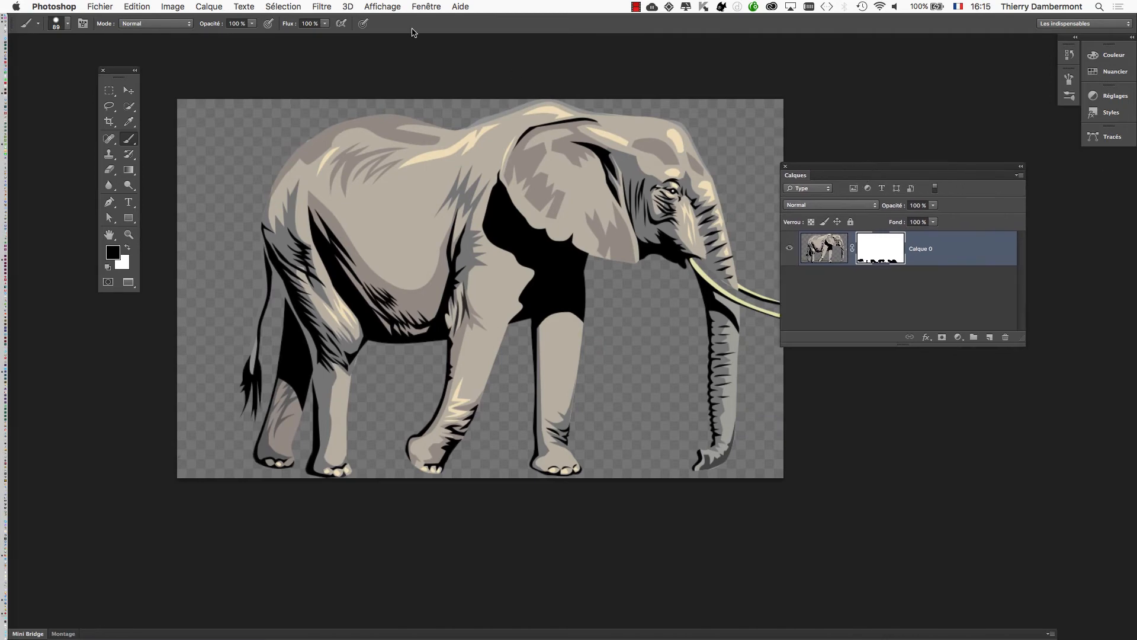
# Add a Hue/Saturation adjustment layer above the elephant, enable Colorize (Redéfinir) and set the hue to 170.
pyautogui.click(225, 6)
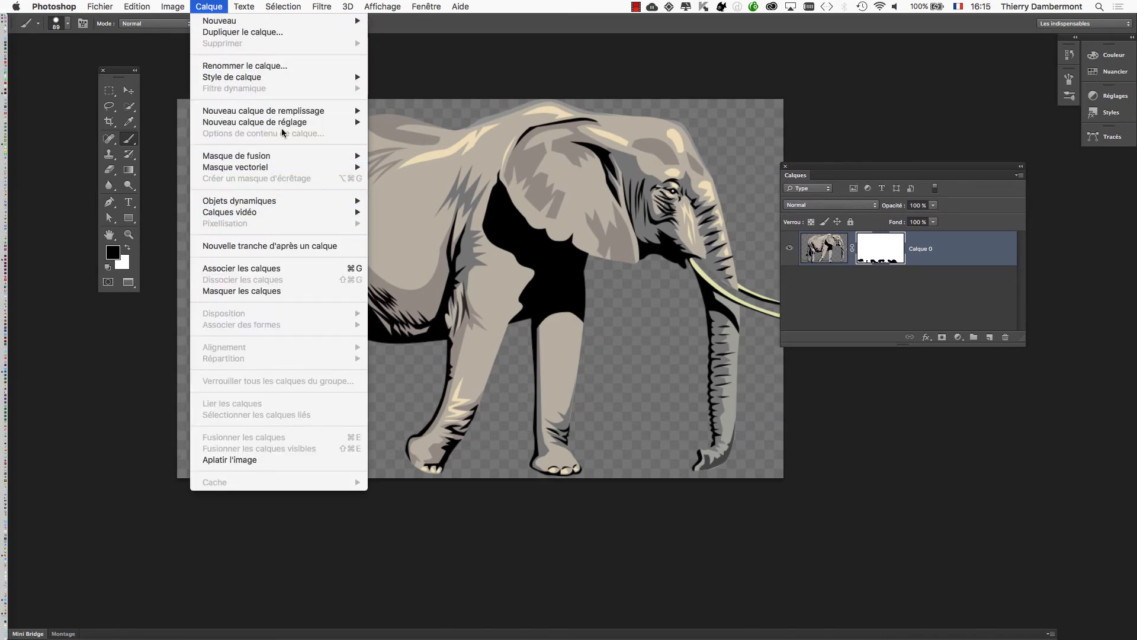
pyautogui.moveTo(284, 123)
pyautogui.click(434, 191)
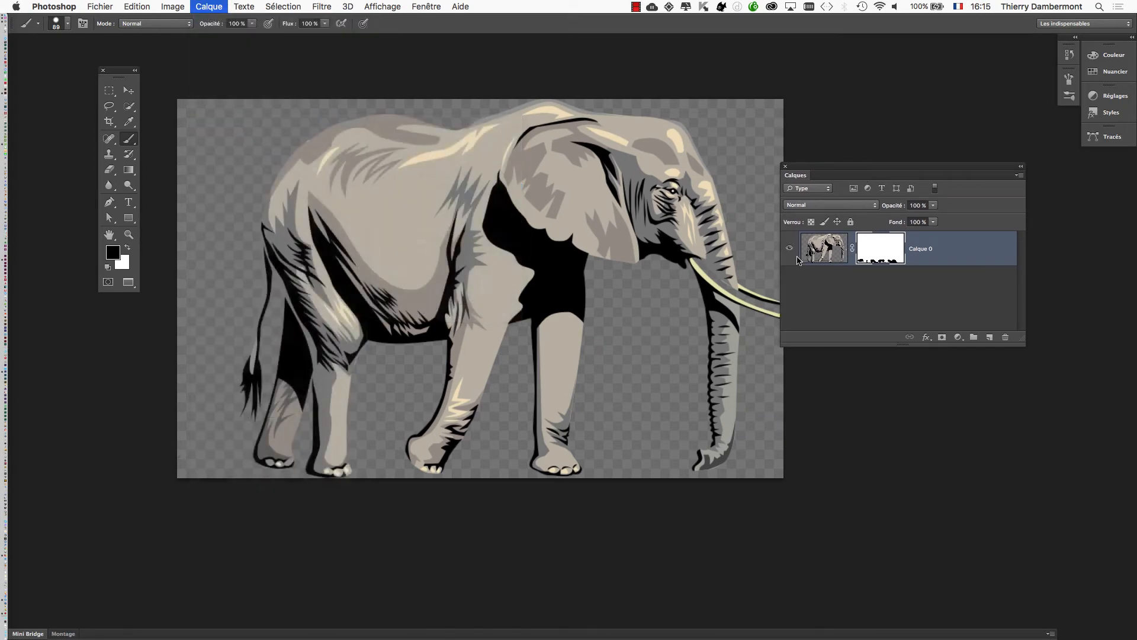
pyautogui.click(838, 105)
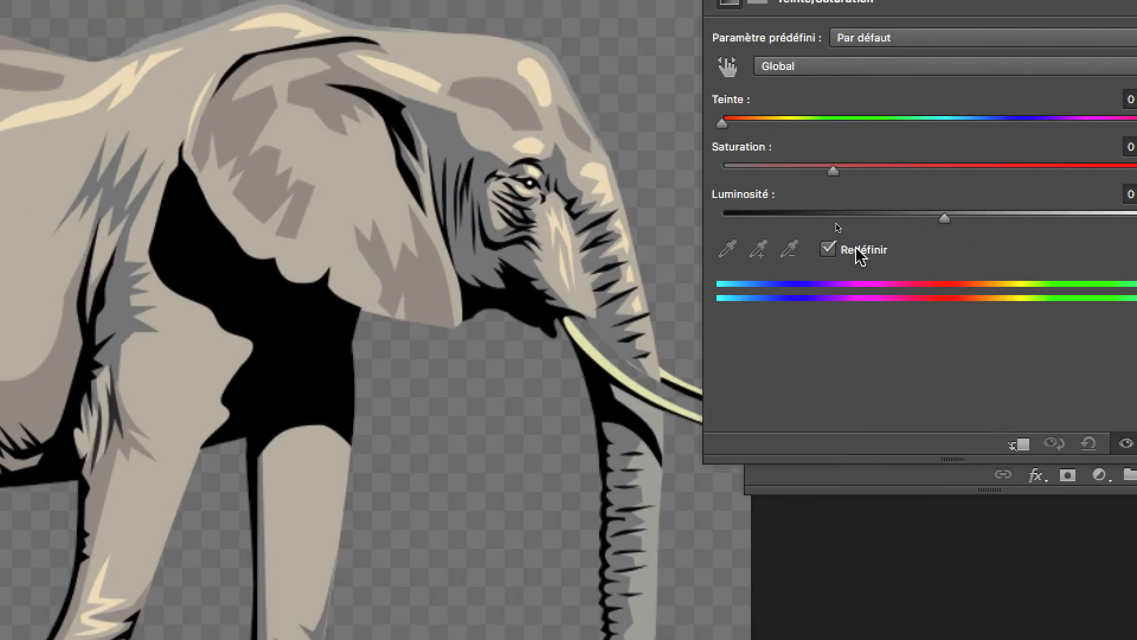
pyautogui.click(838, 226)
pyautogui.moveTo(849, 122); pyautogui.dragTo(933, 122)
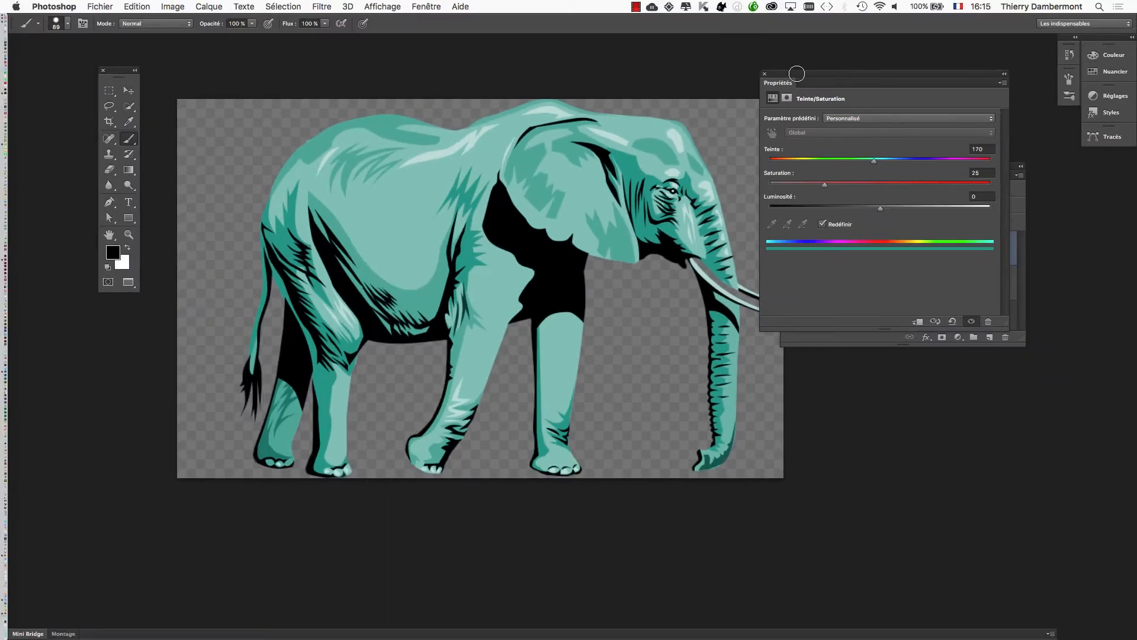
# Clear the adjustment properties away from the elephant, enlarge the layers panel and save the image file.
pyautogui.moveTo(797, 73); pyautogui.dragTo(880, 389)
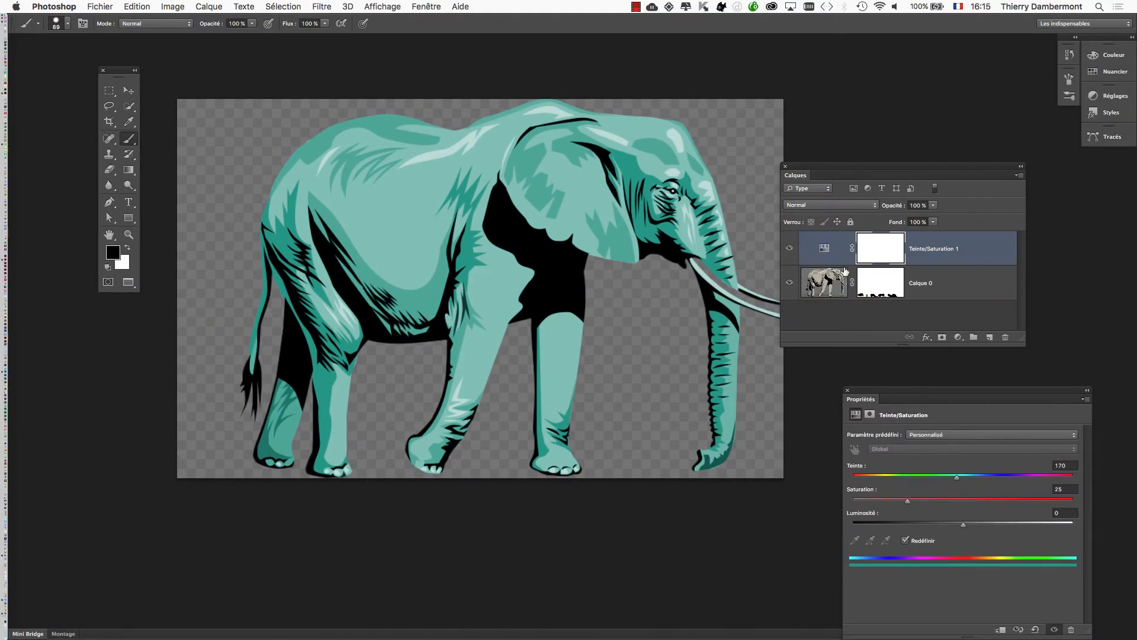
pyautogui.moveTo(1029, 339); pyautogui.dragTo(1007, 365)
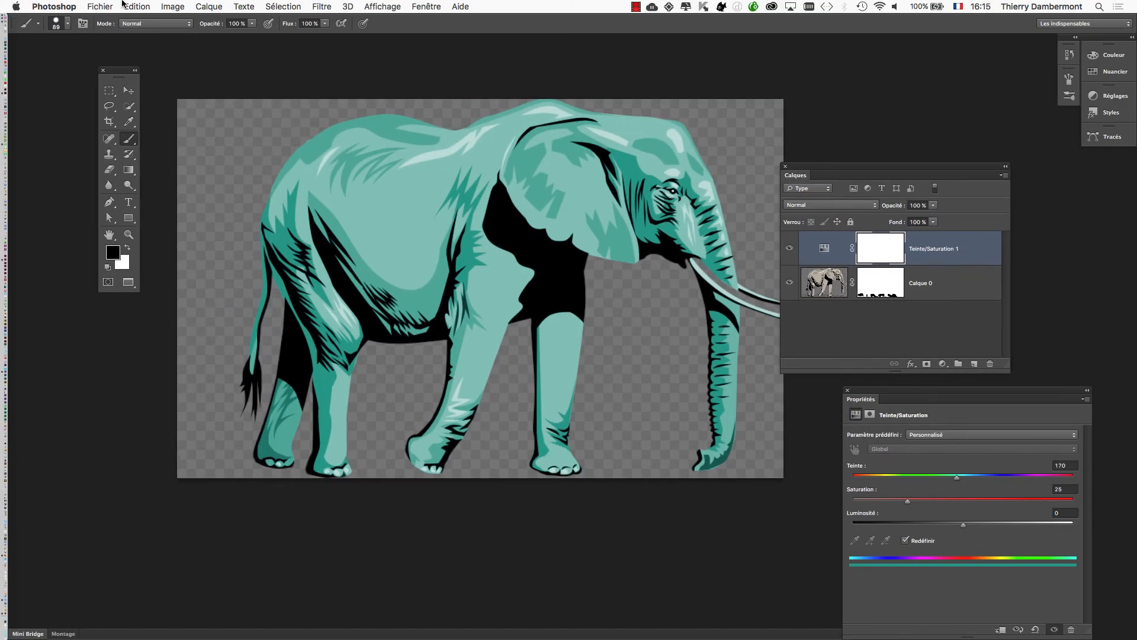
pyautogui.click(102, 6)
pyautogui.click(137, 140)
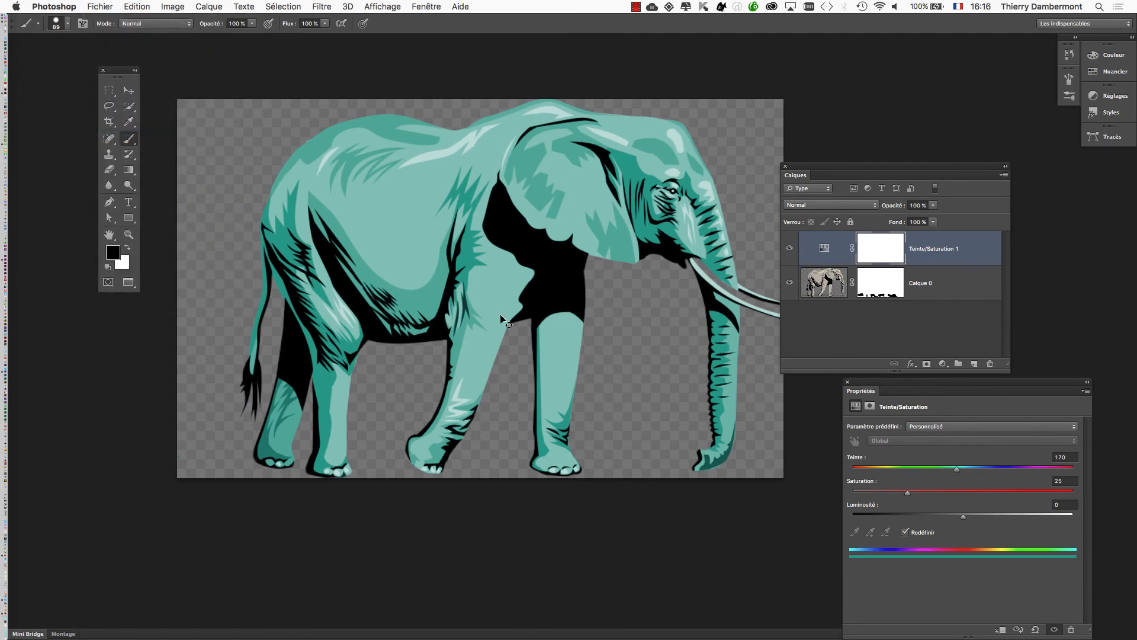
# Switch back to InDesign and update all occurrences of the modified link head-clipart-african-elephant-3.psd.
pyautogui.press('super+Tab')
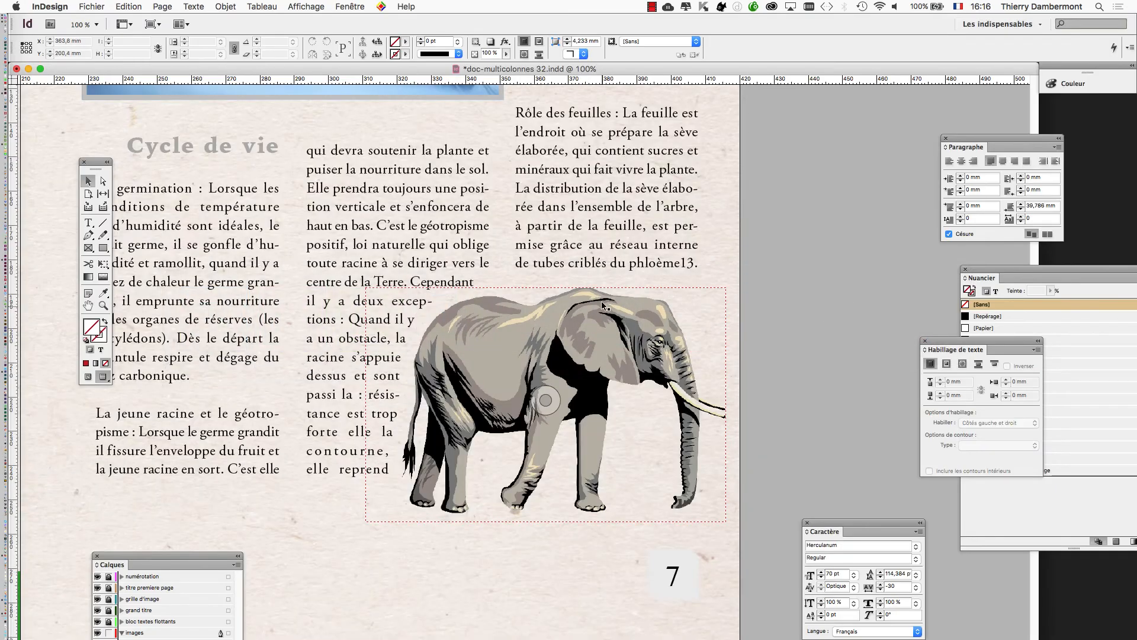
pyautogui.click(350, 6)
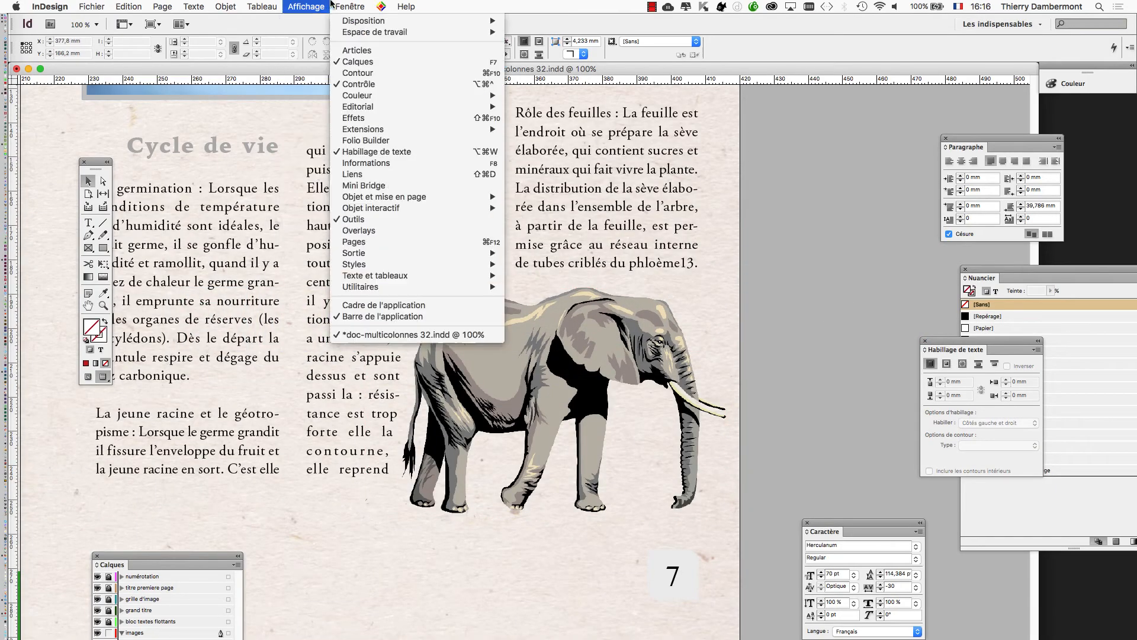
pyautogui.click(368, 173)
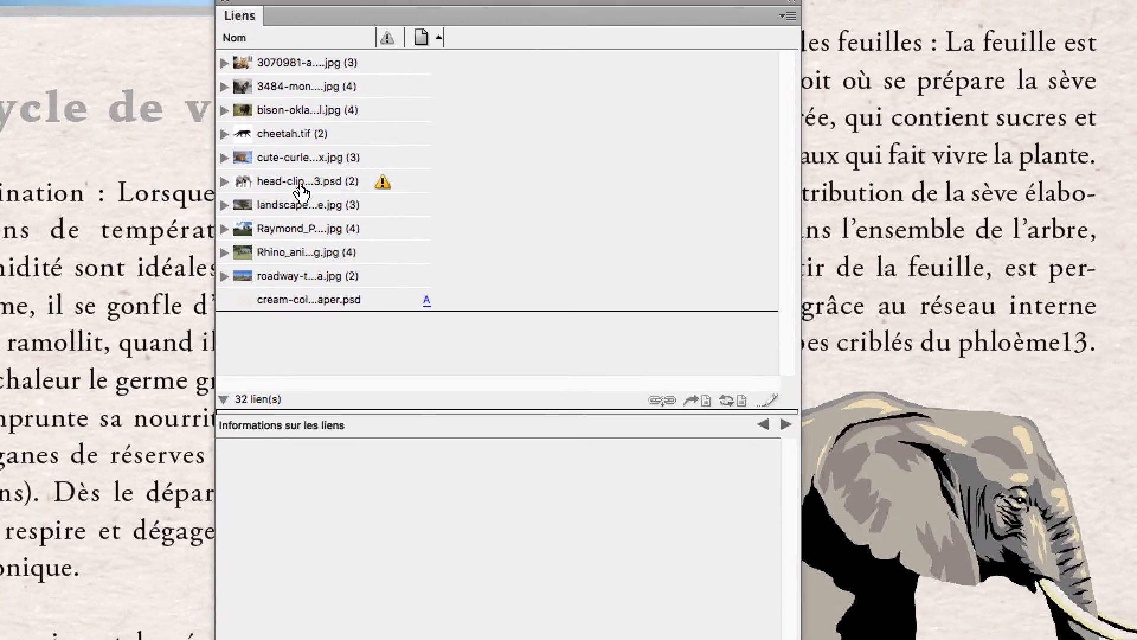
pyautogui.click(301, 182)
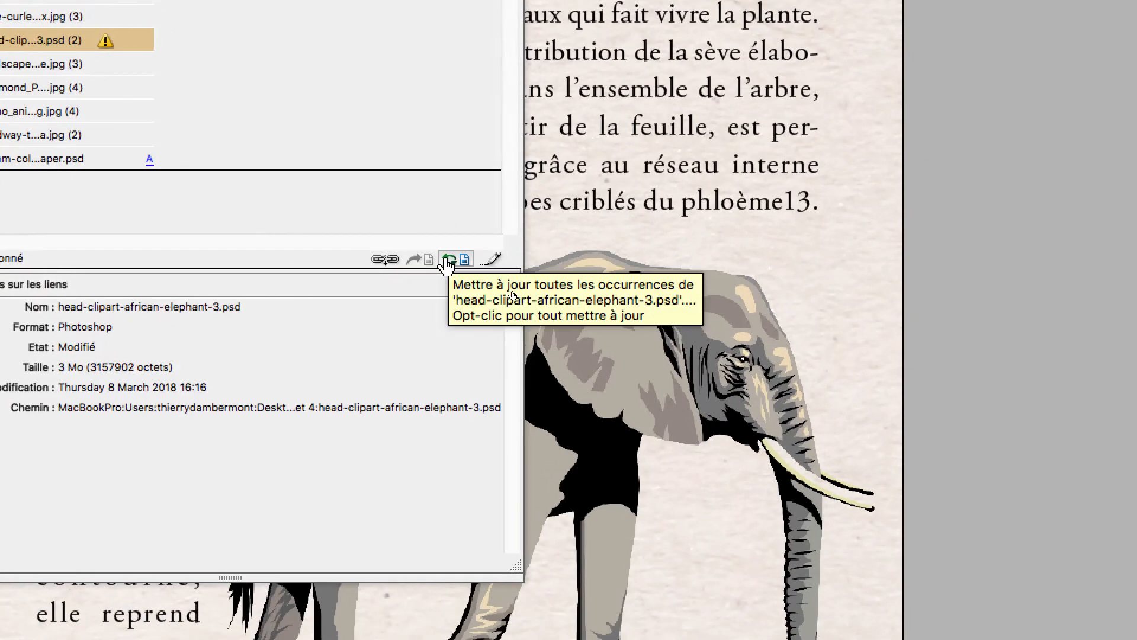
pyautogui.click(445, 258)
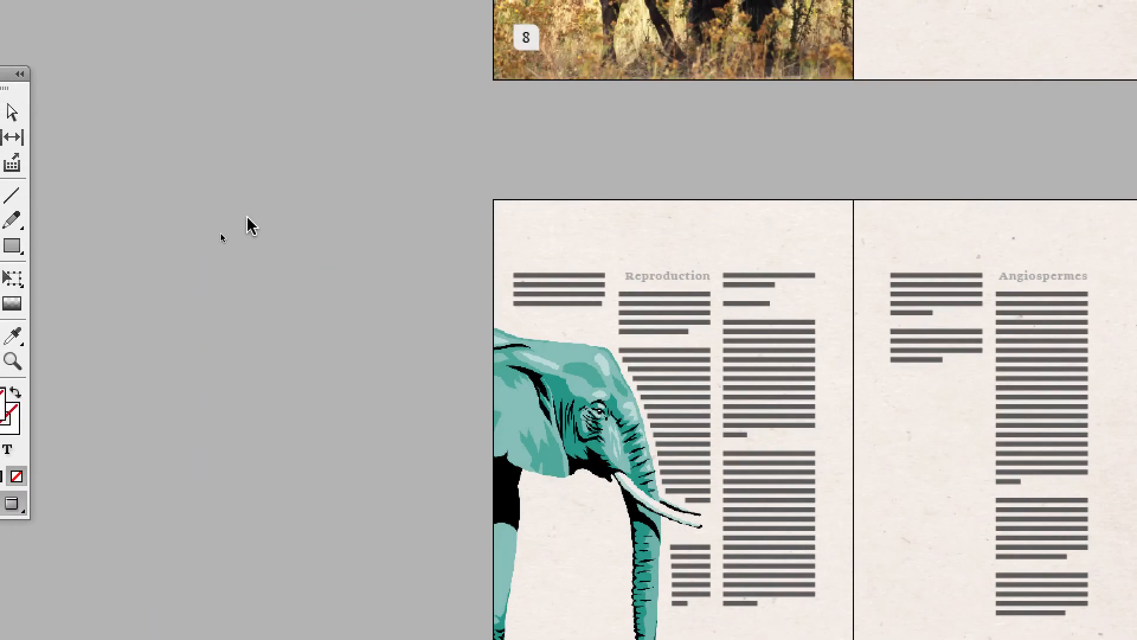
# Examine the recoloured elephant and its text wrap closely on page 10.
pyautogui.scroll(-3, 251, 223)
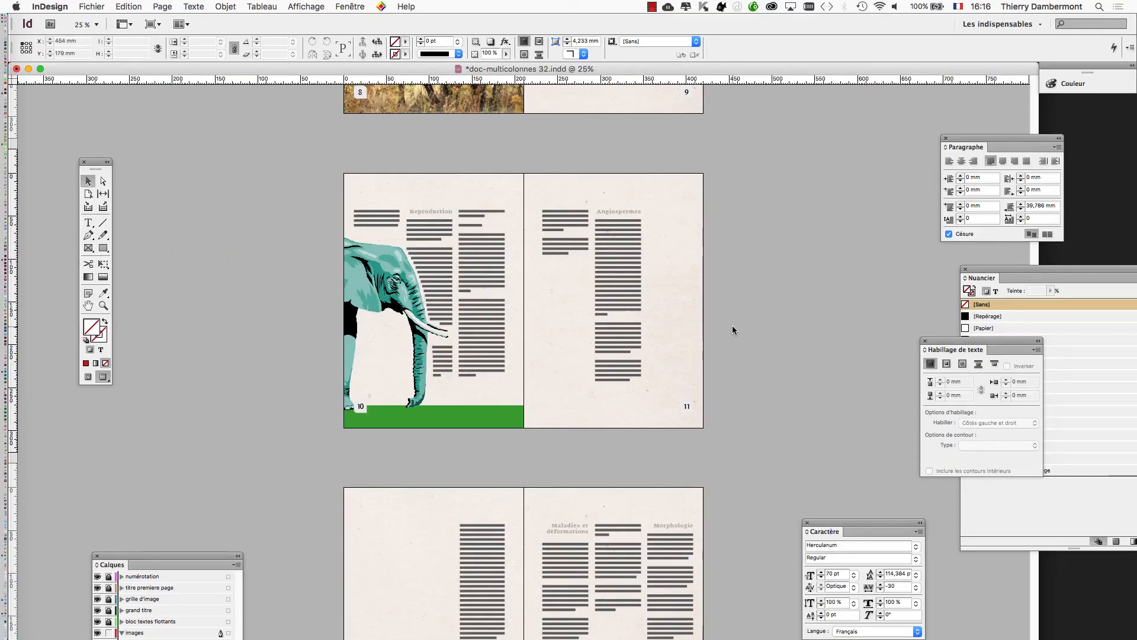
pyautogui.scroll(1, 412, 313)
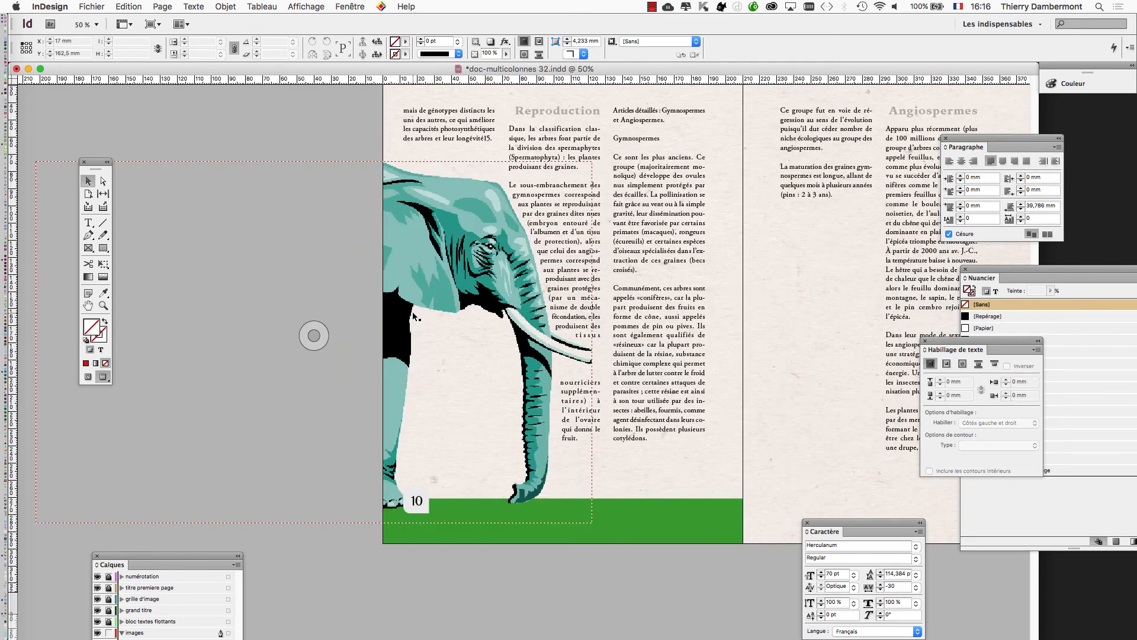
pyautogui.scroll(1, 605, 282)
pyautogui.scroll(1, 606, 281)
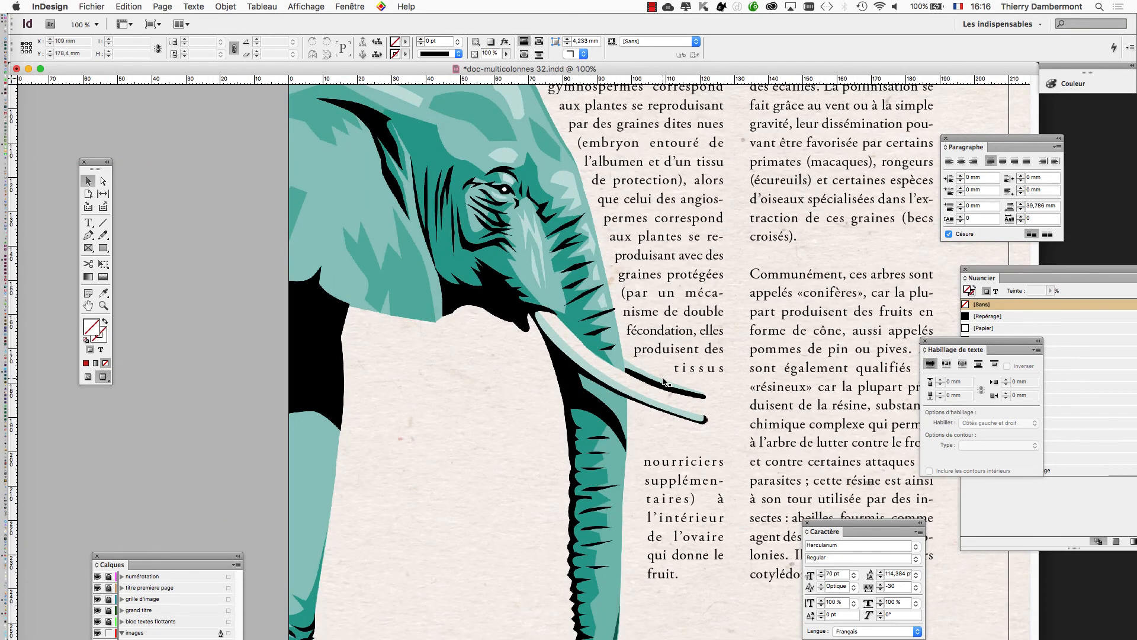
pyautogui.scroll(3, 665, 382)
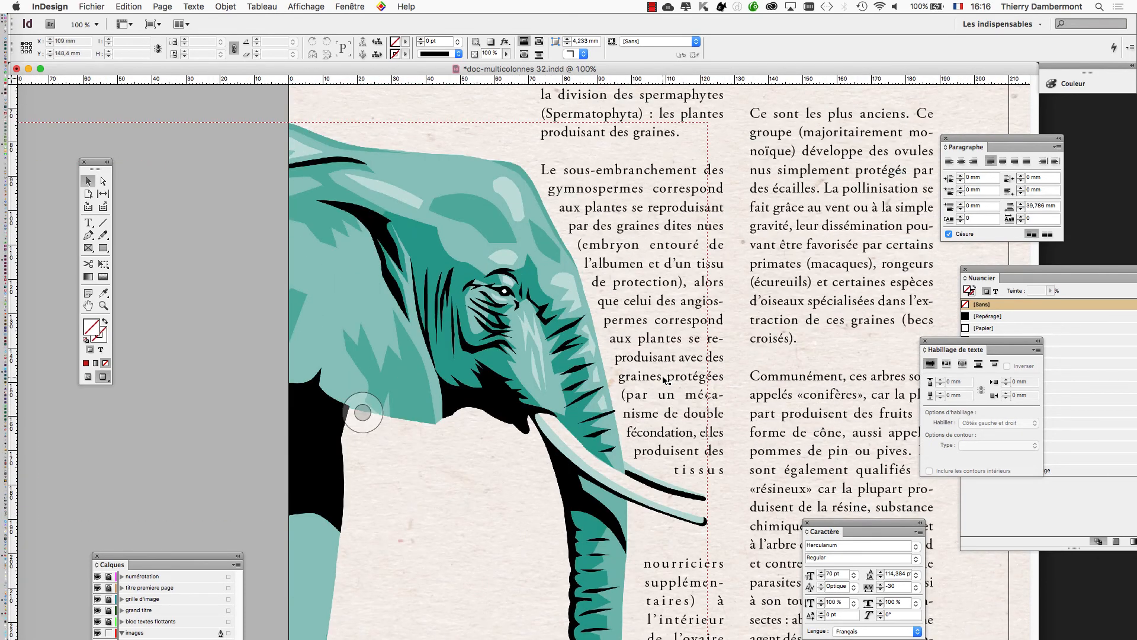
pyautogui.scroll(-1, 663, 379)
pyautogui.scroll(-2, 663, 381)
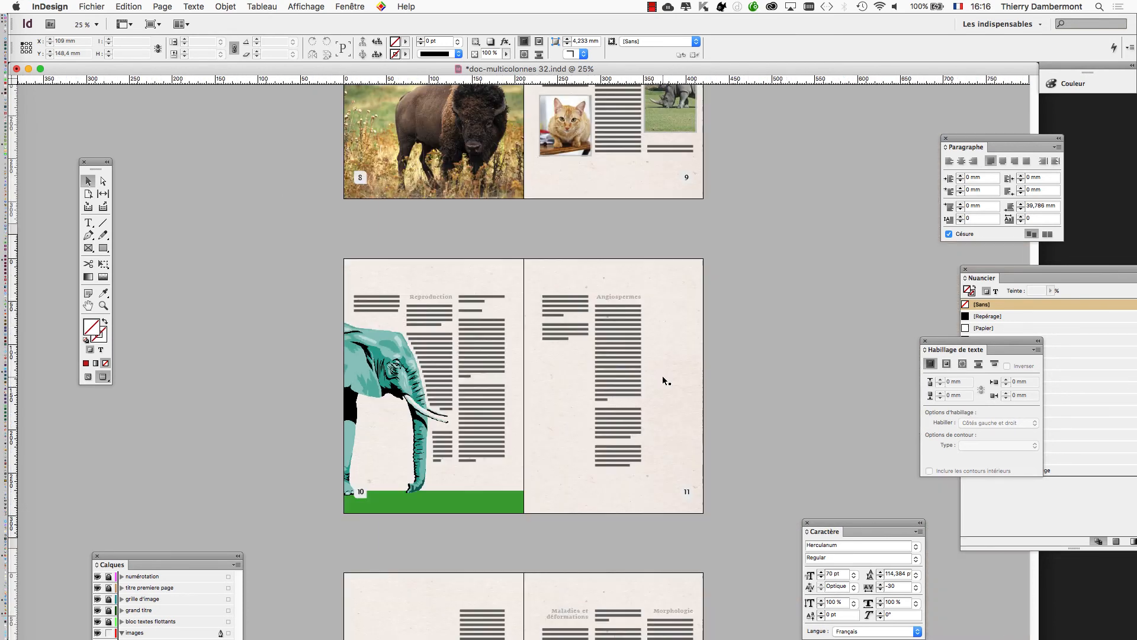
pyautogui.scroll(1, 663, 377)
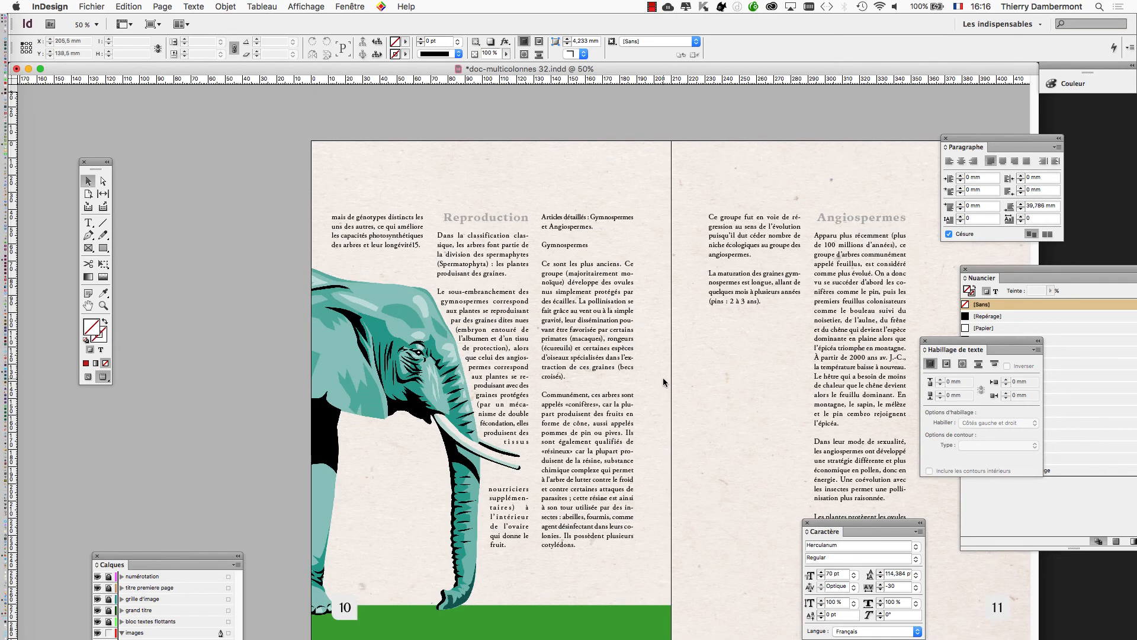
# Hide the floating panels except the tools, and review the recoloured elephants on pages 10 and 7.
pyautogui.hotkey('shift', 'Tab')
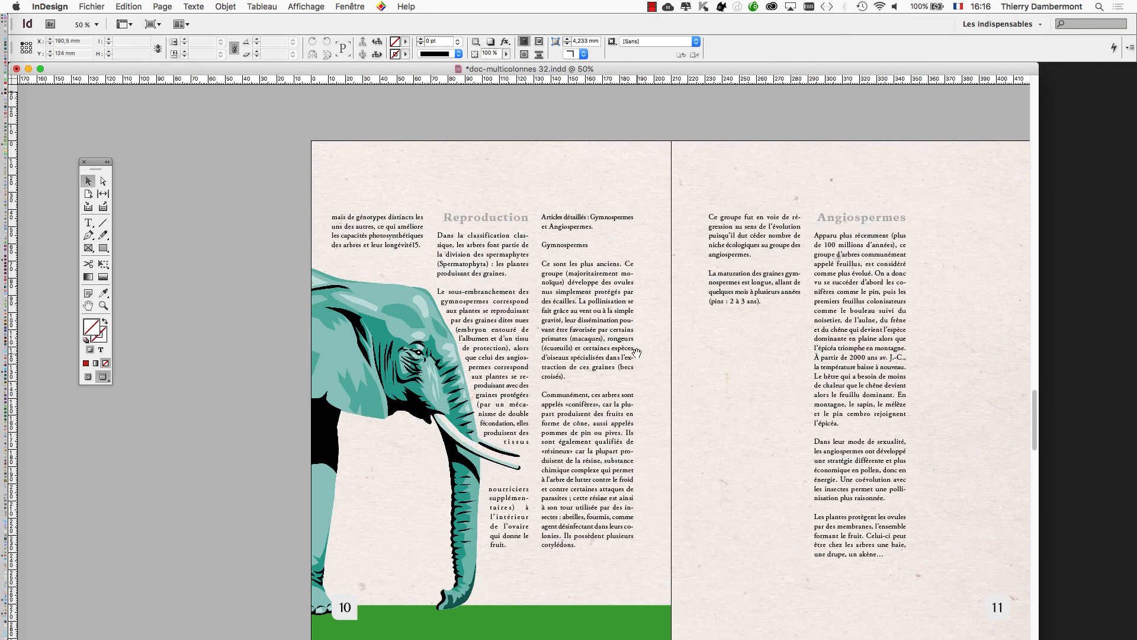
pyautogui.scroll(-2, 636, 353)
pyautogui.hscroll(2, 636, 353)
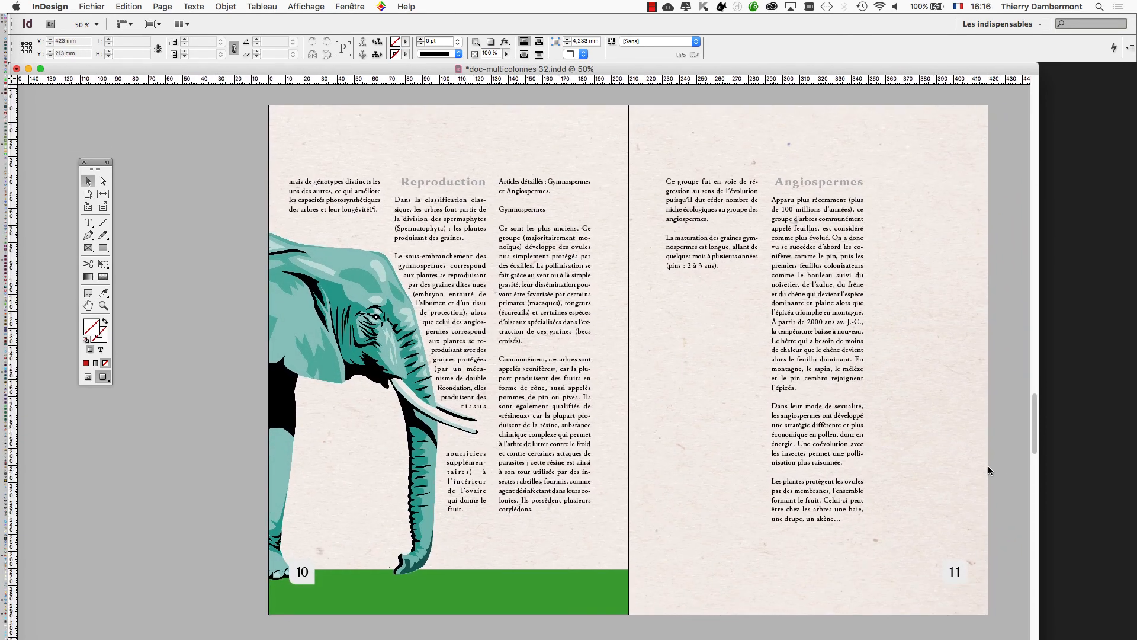
pyautogui.scroll(10, 729, 326)
pyautogui.hscroll(2, 730, 326)
pyautogui.scroll(15, 641, 462)
pyautogui.hscroll(5, 641, 462)
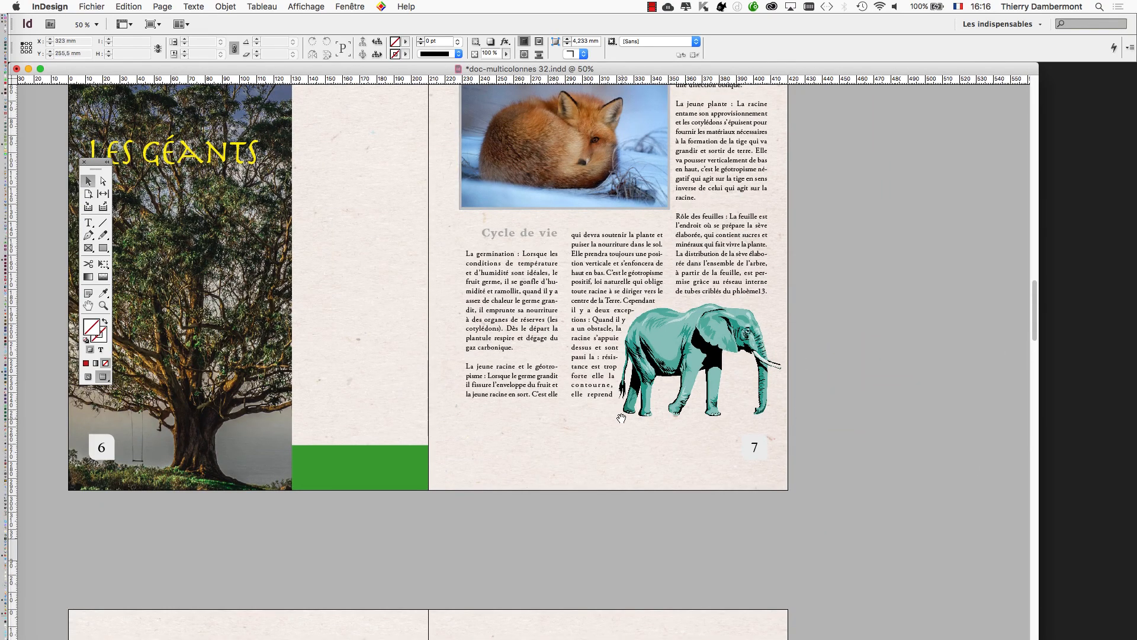
pyautogui.scroll(-3, 566, 397)
pyautogui.hscroll(-2, 565, 397)
pyautogui.scroll(-5, 566, 397)
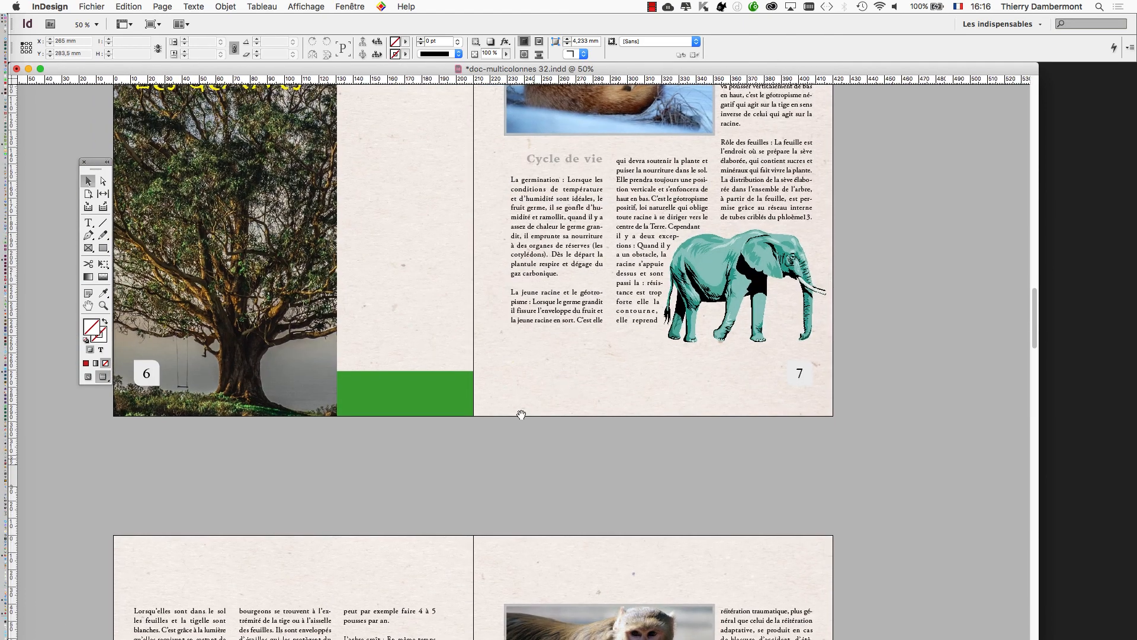
pyautogui.hscroll(-5, 565, 396)
pyautogui.scroll(-12, 579, 274)
pyautogui.scroll(-5, 583, 262)
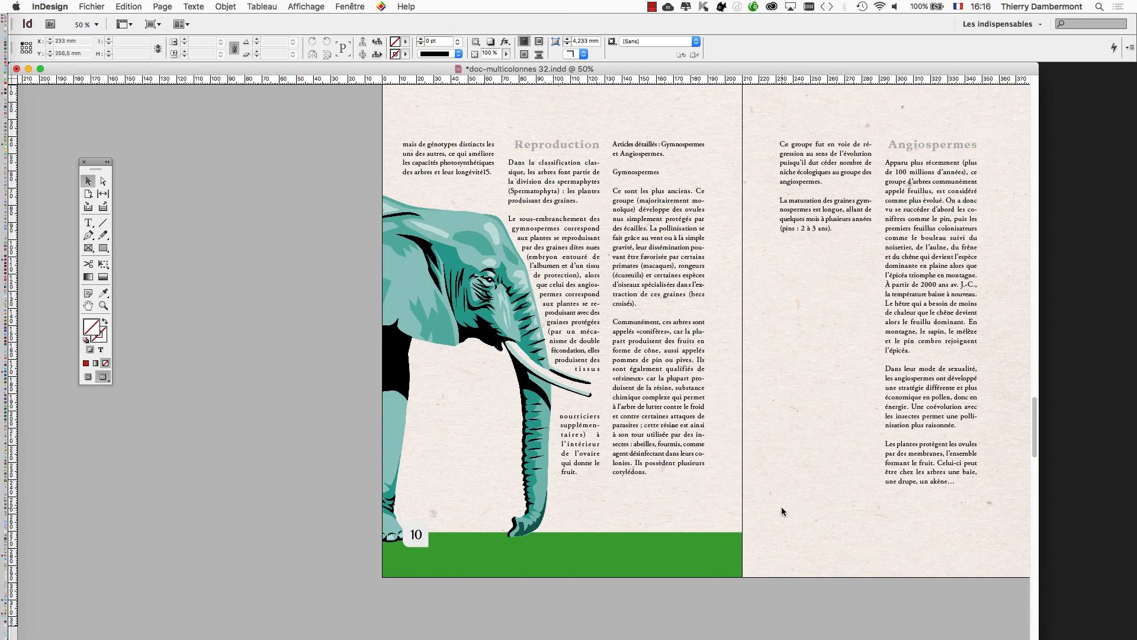
# Start saving a copy of the document under the name doc-multicolonnes 33.indd.
pyautogui.click(91, 6)
pyautogui.click(207, 118)
pyautogui.click(579, 99)
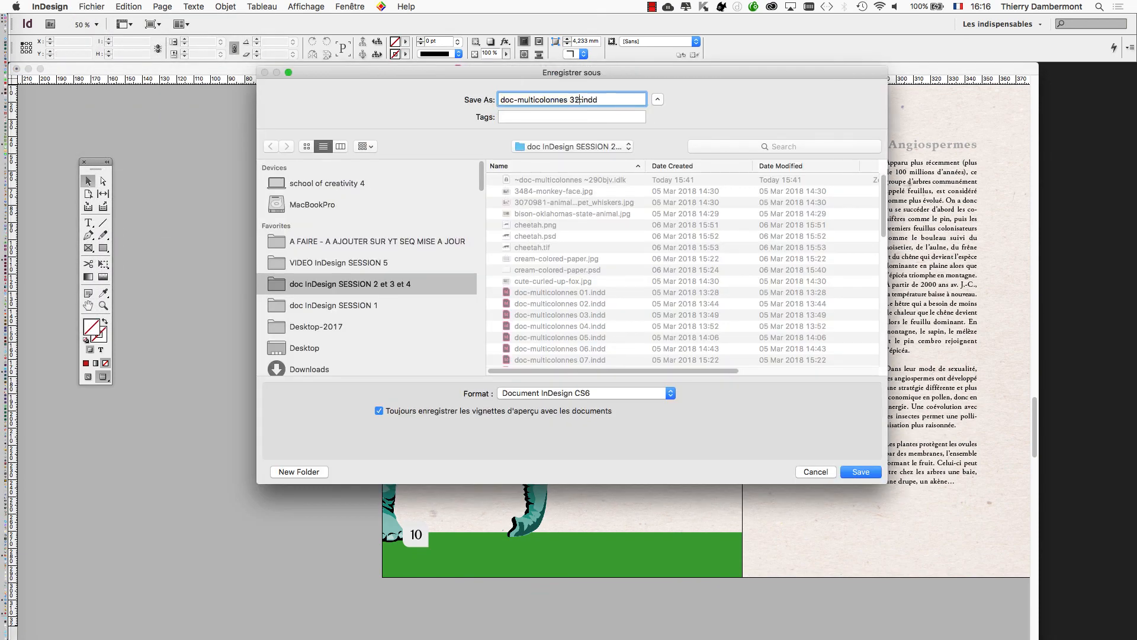
pyautogui.press('BackSpace')
pyautogui.write('3')
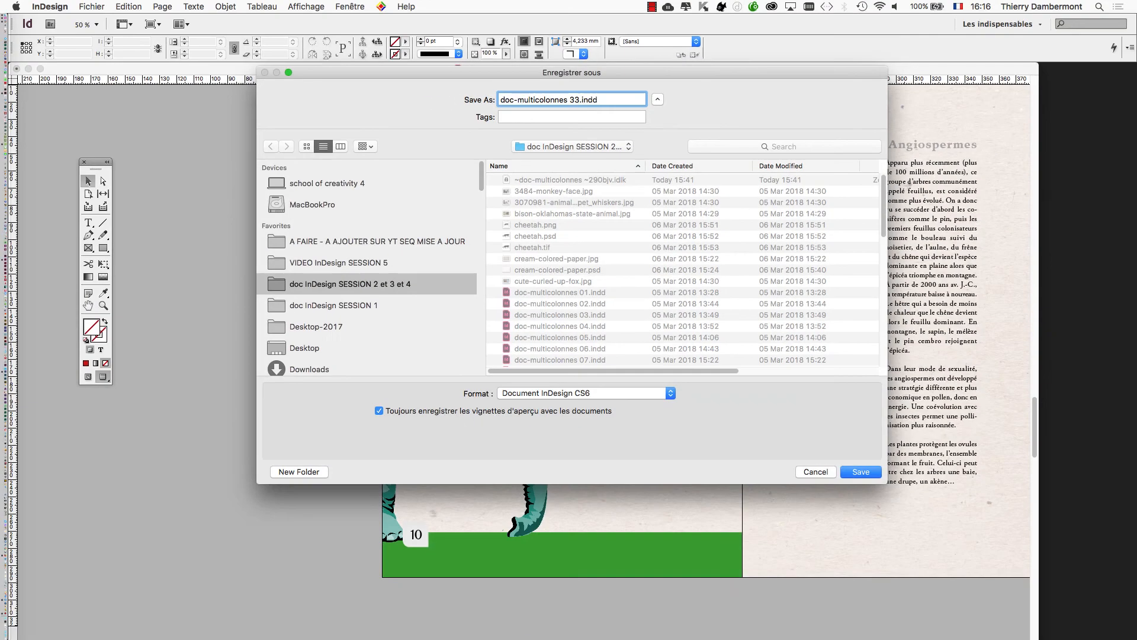